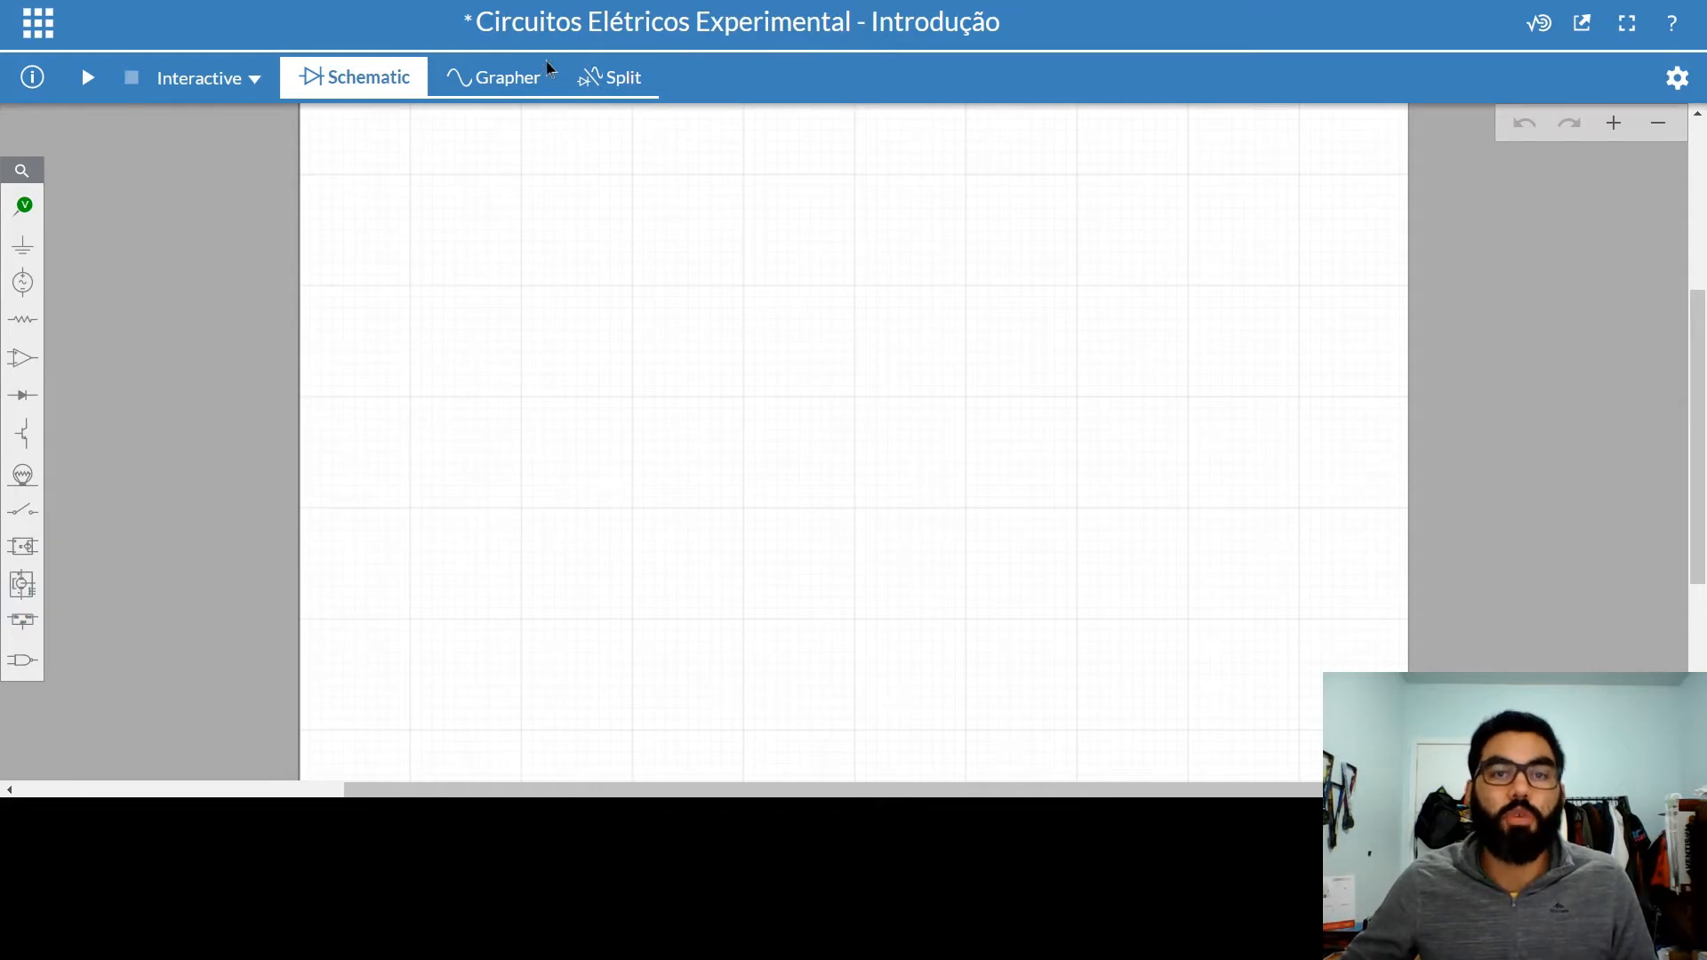
# Step: Place an AC voltage source on the left part of the blank schematic
pyautogui.click(594, 25)
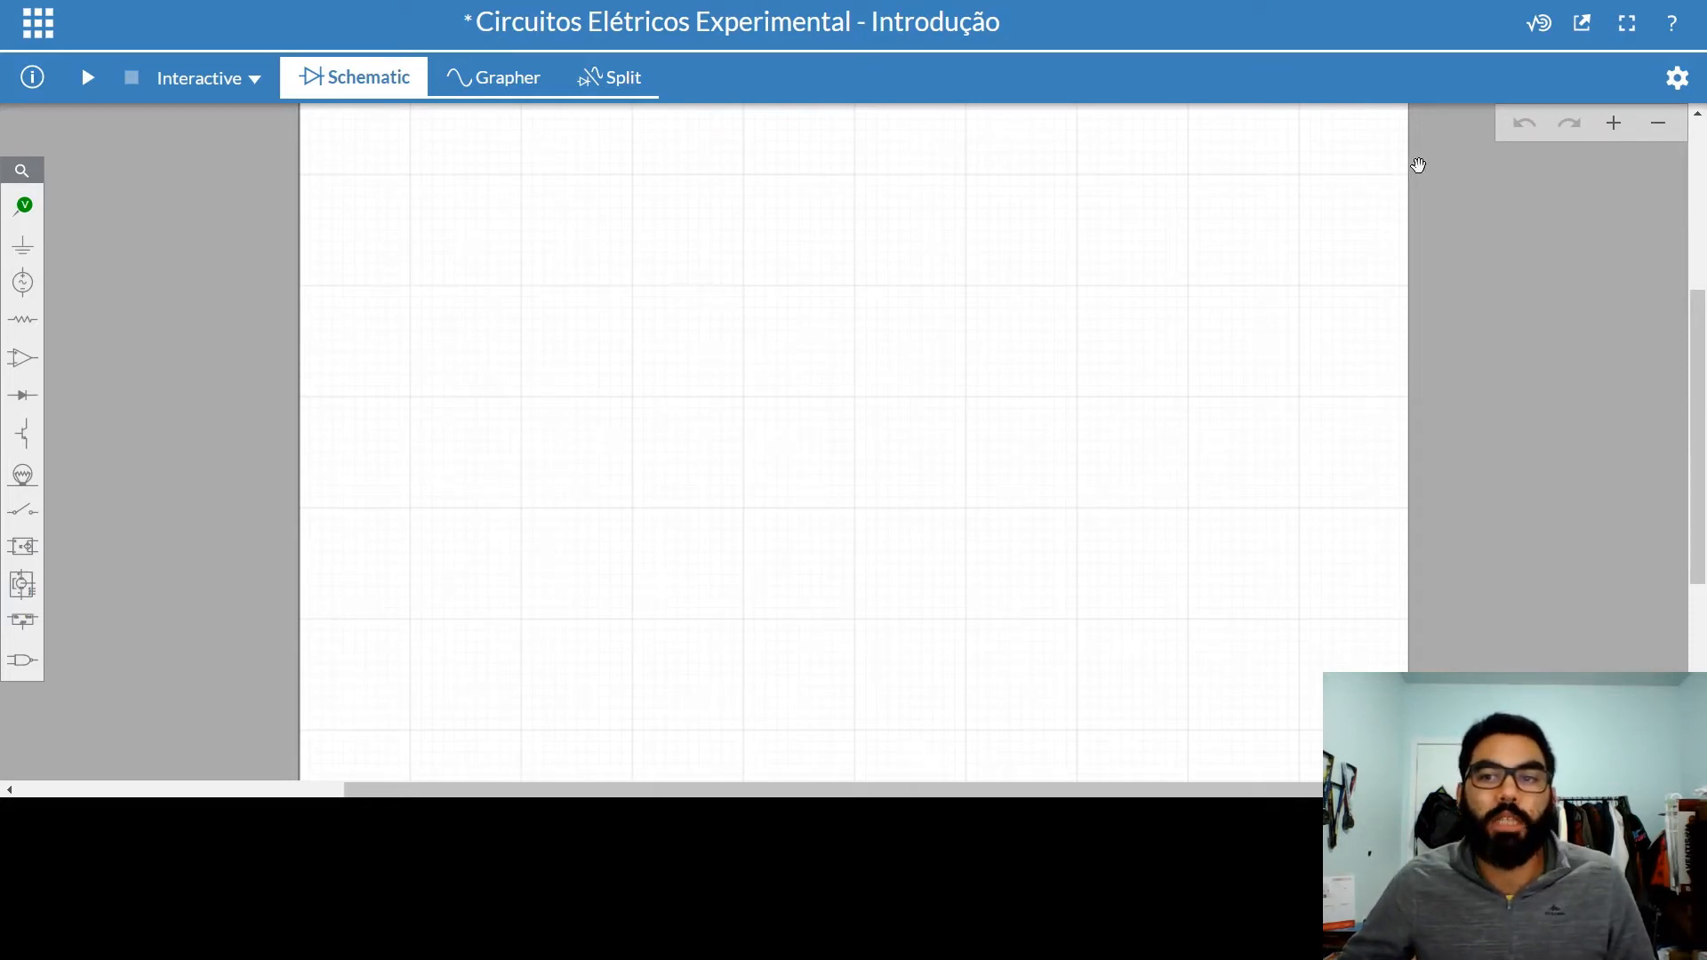
pyautogui.click(1613, 124)
pyautogui.click(1614, 124)
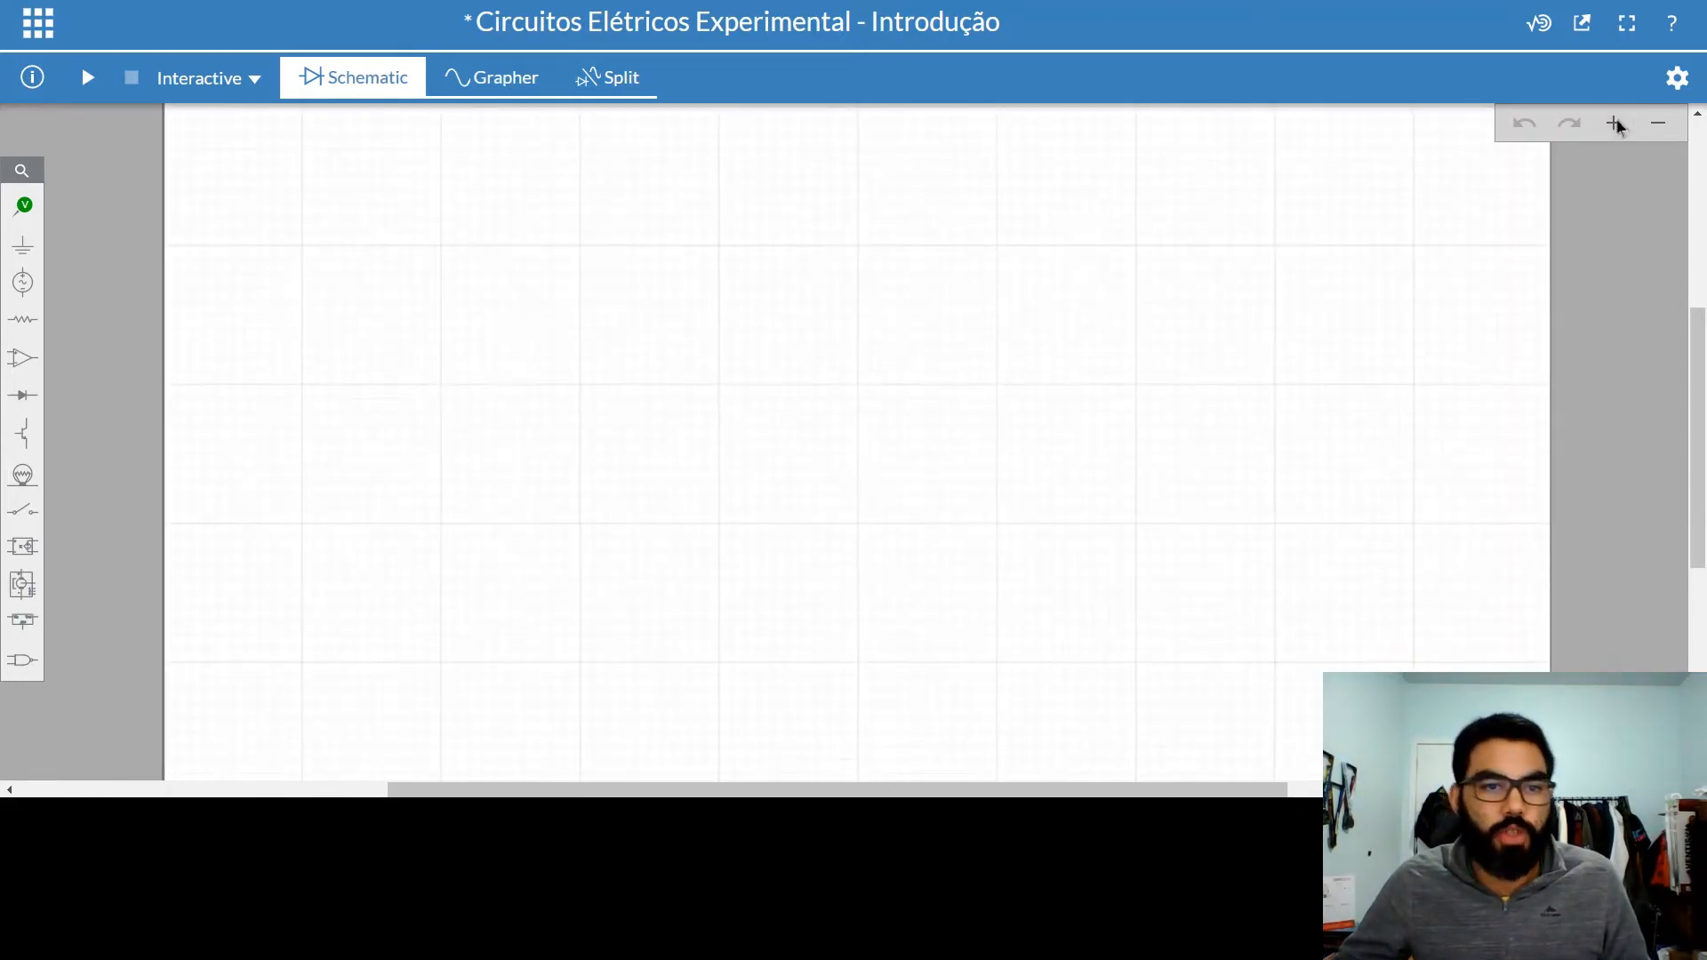
pyautogui.click(1614, 125)
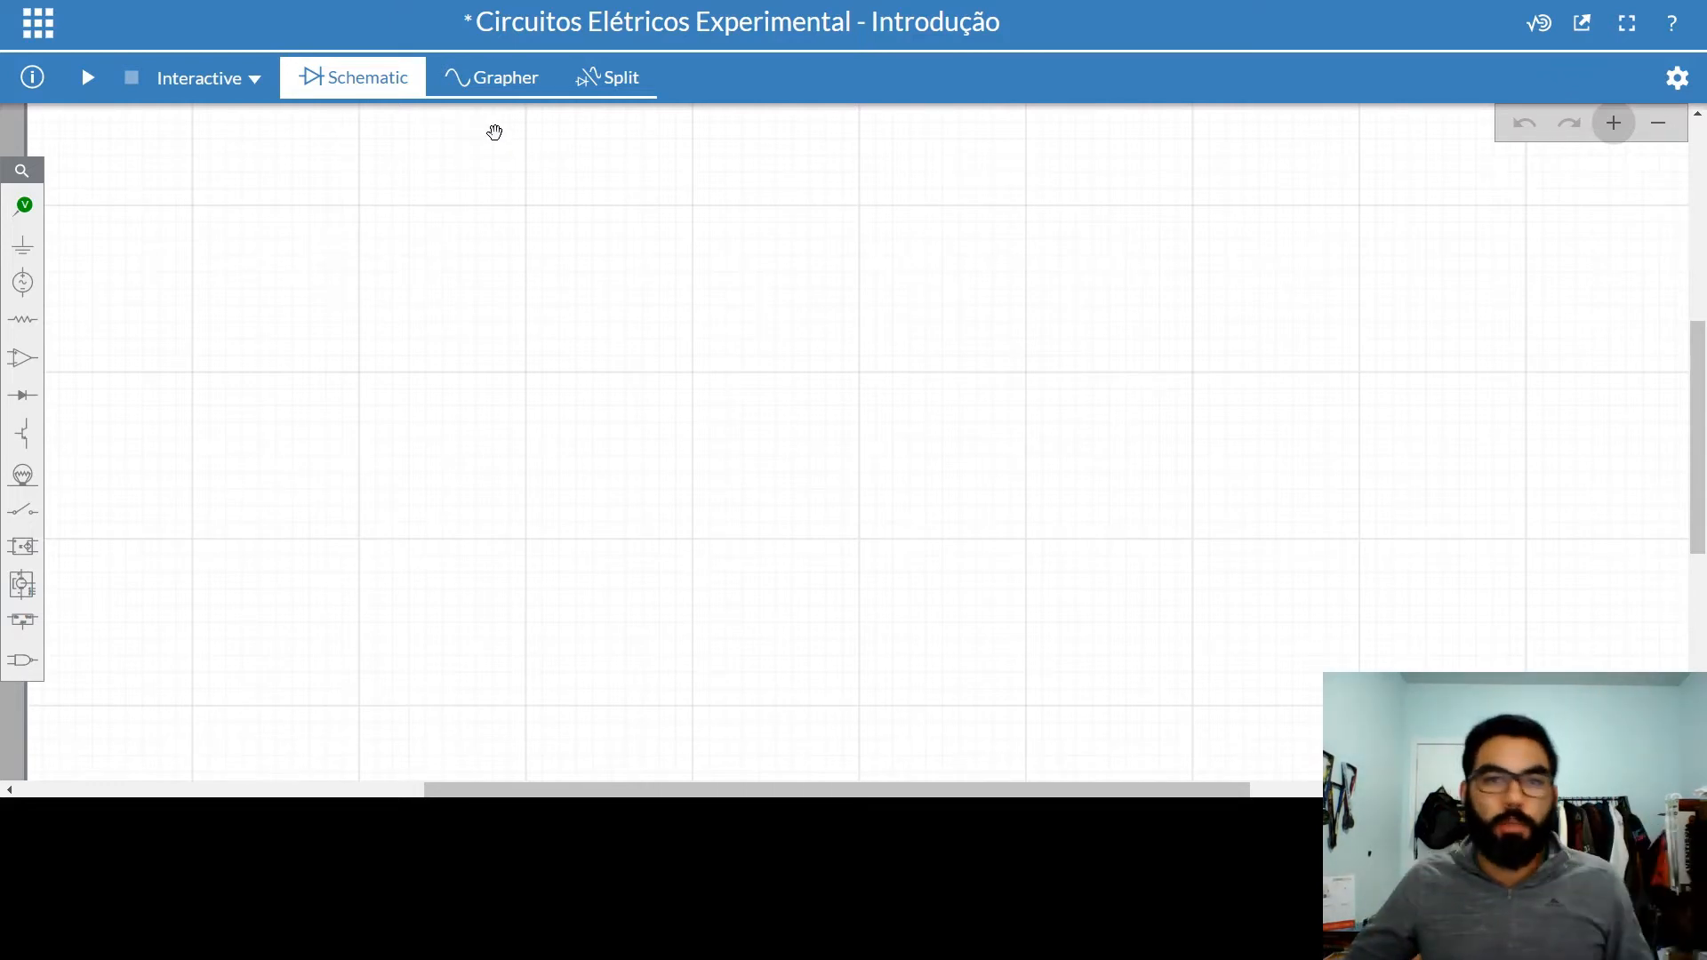
pyautogui.click(24, 282)
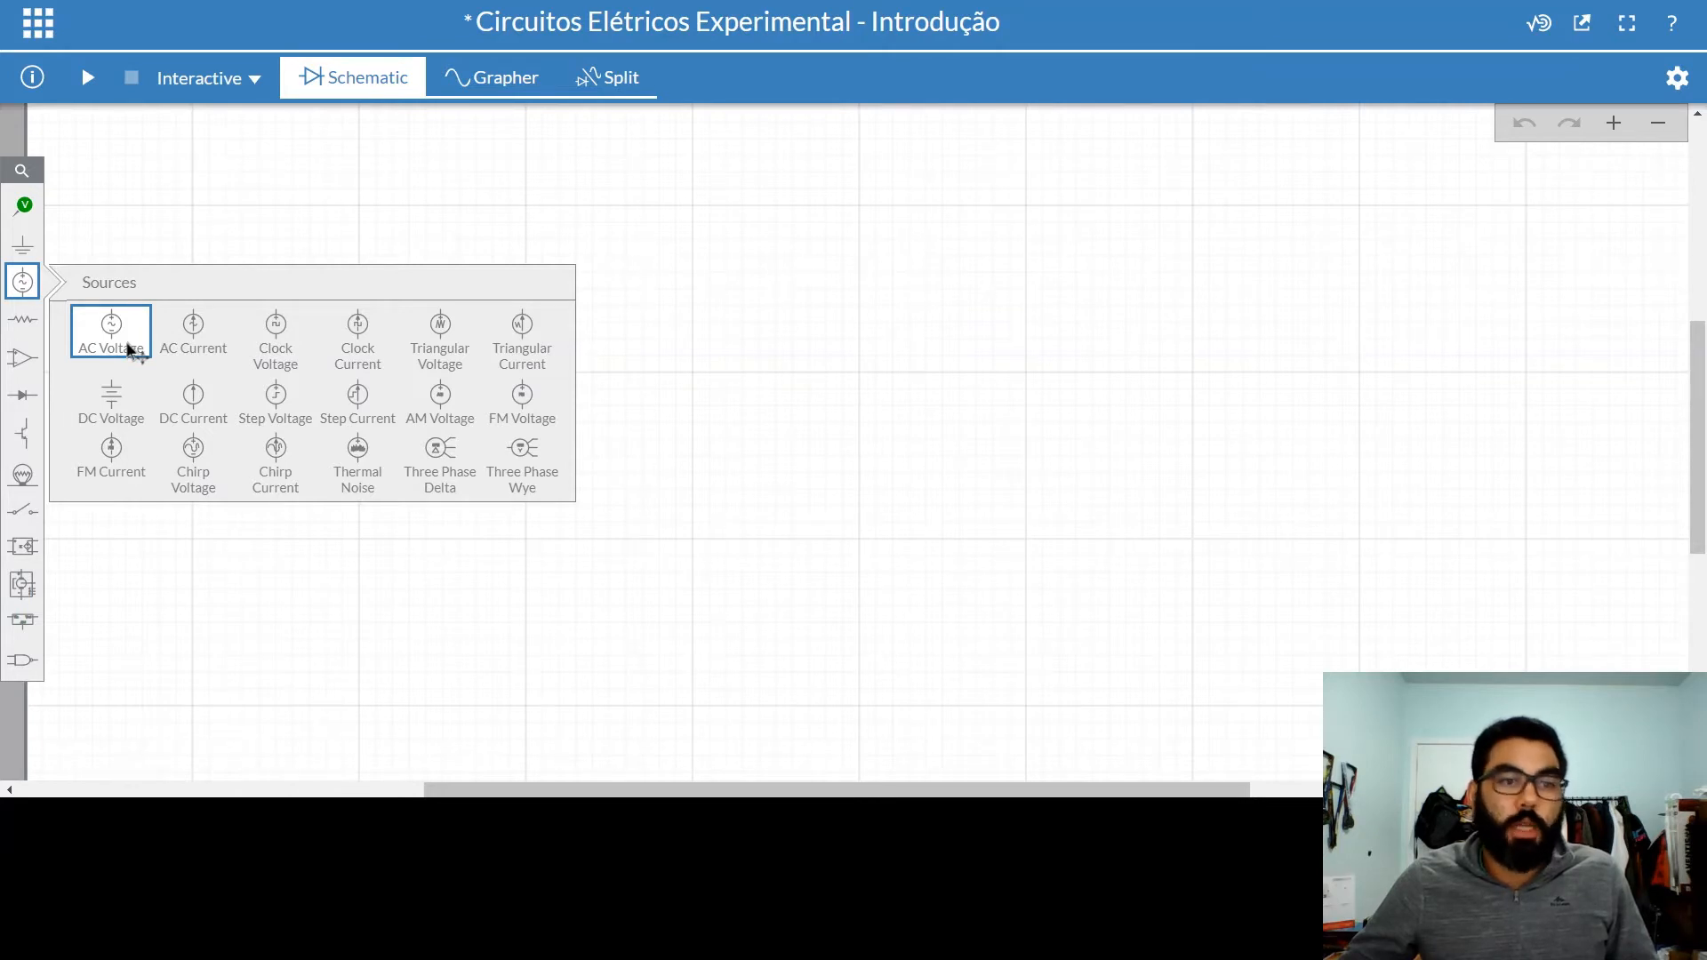
pyautogui.moveTo(129, 349); pyautogui.dragTo(320, 404)
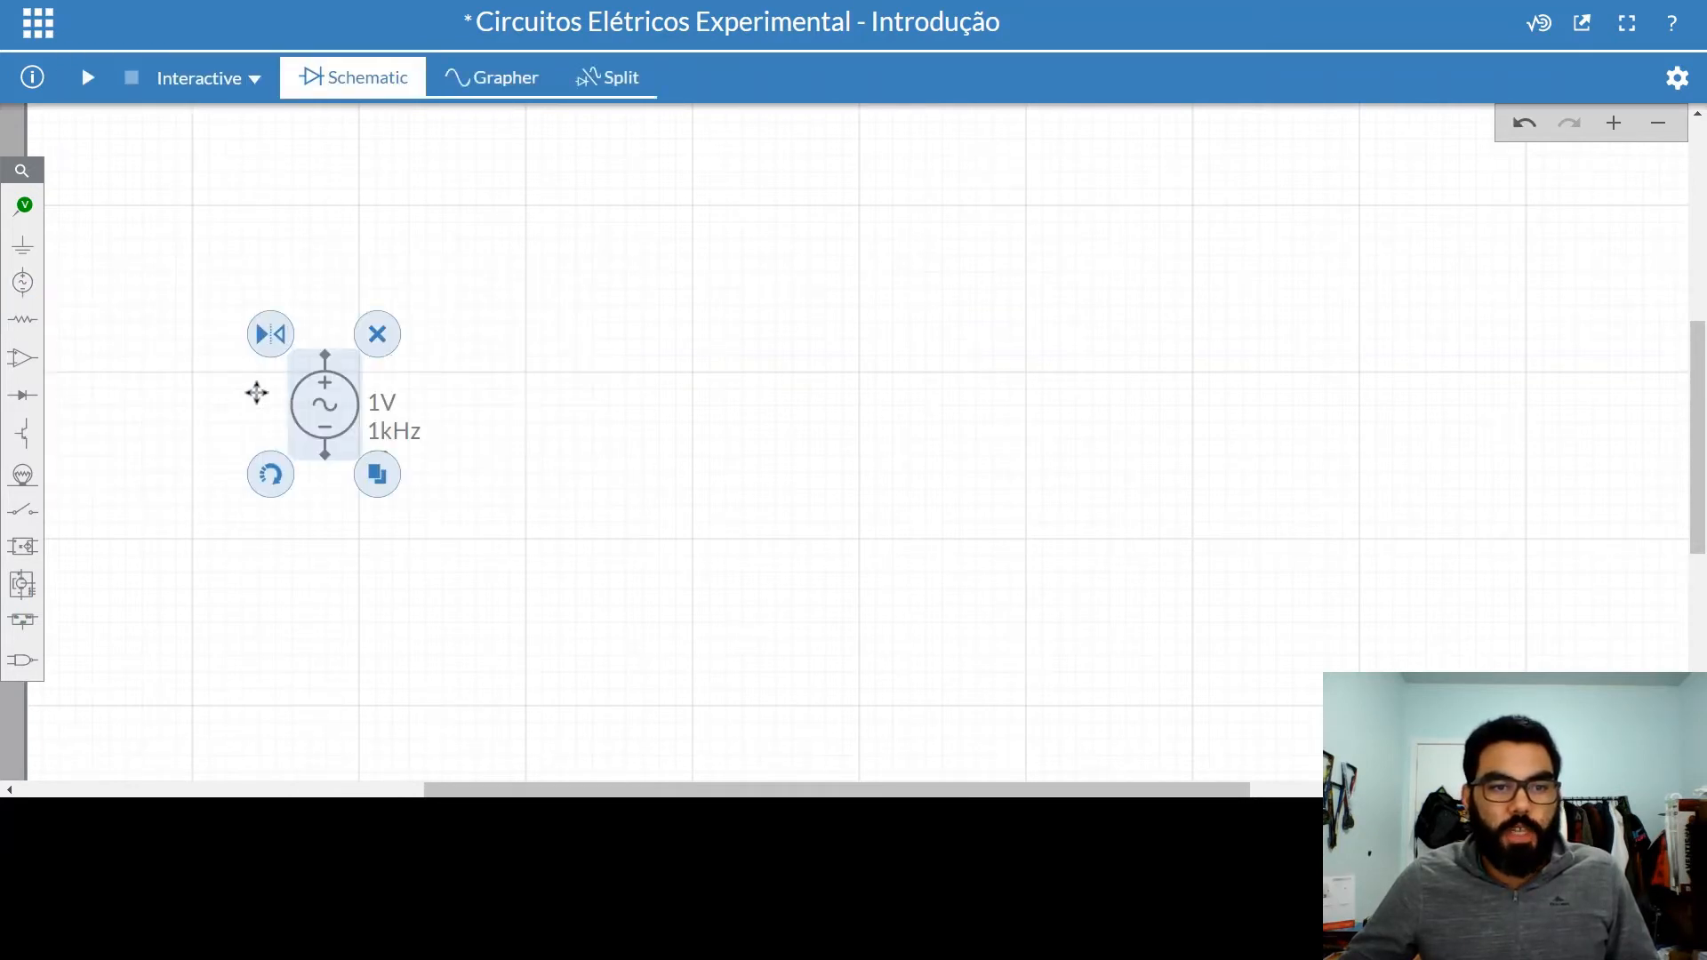
pyautogui.click(135, 382)
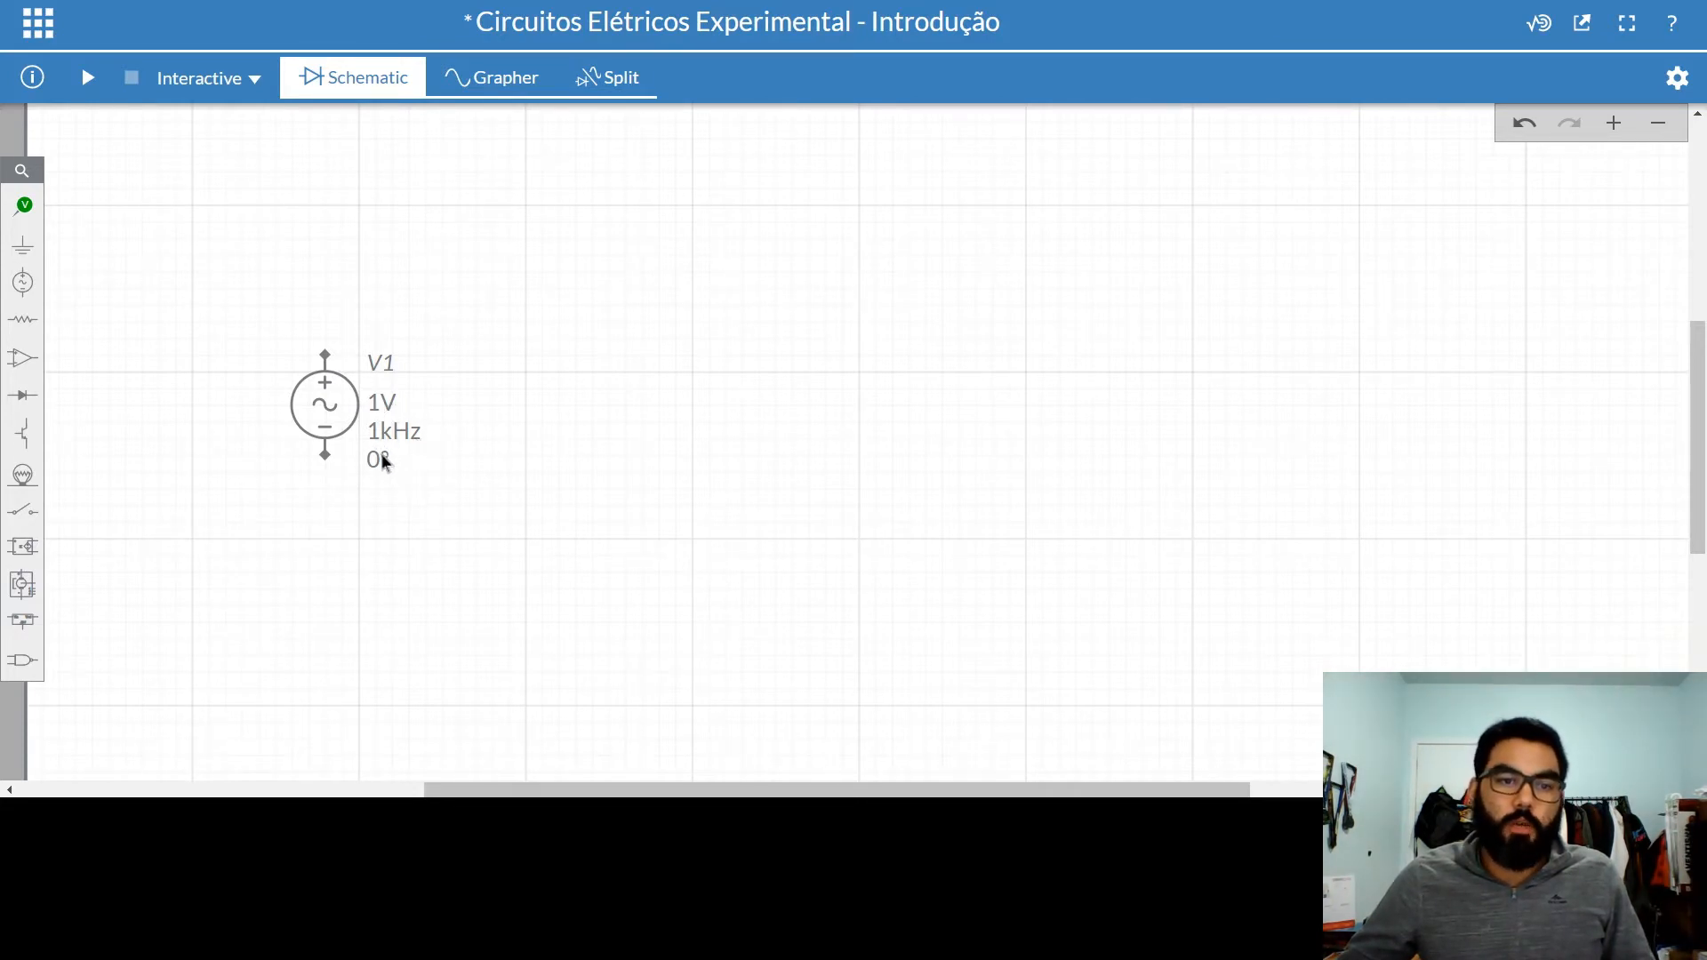
# Step: Set the AC source's peak voltage to 5 V and its frequency to 100 Hz
pyautogui.click(334, 412)
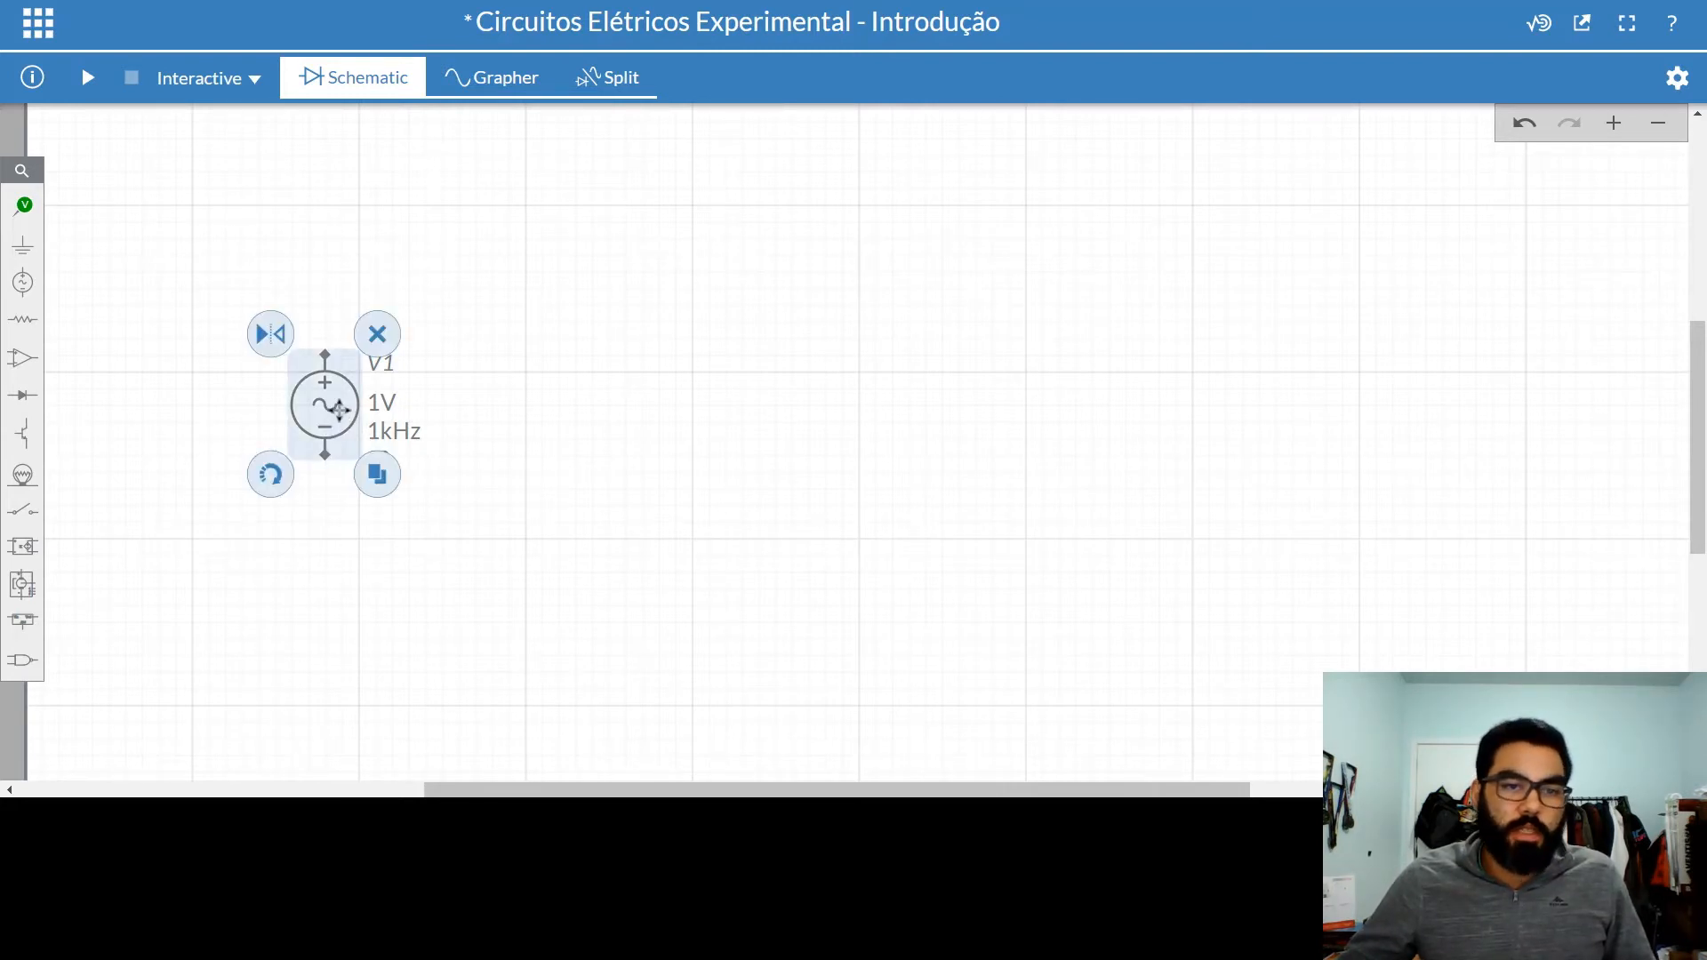
pyautogui.doubleClick(337, 407)
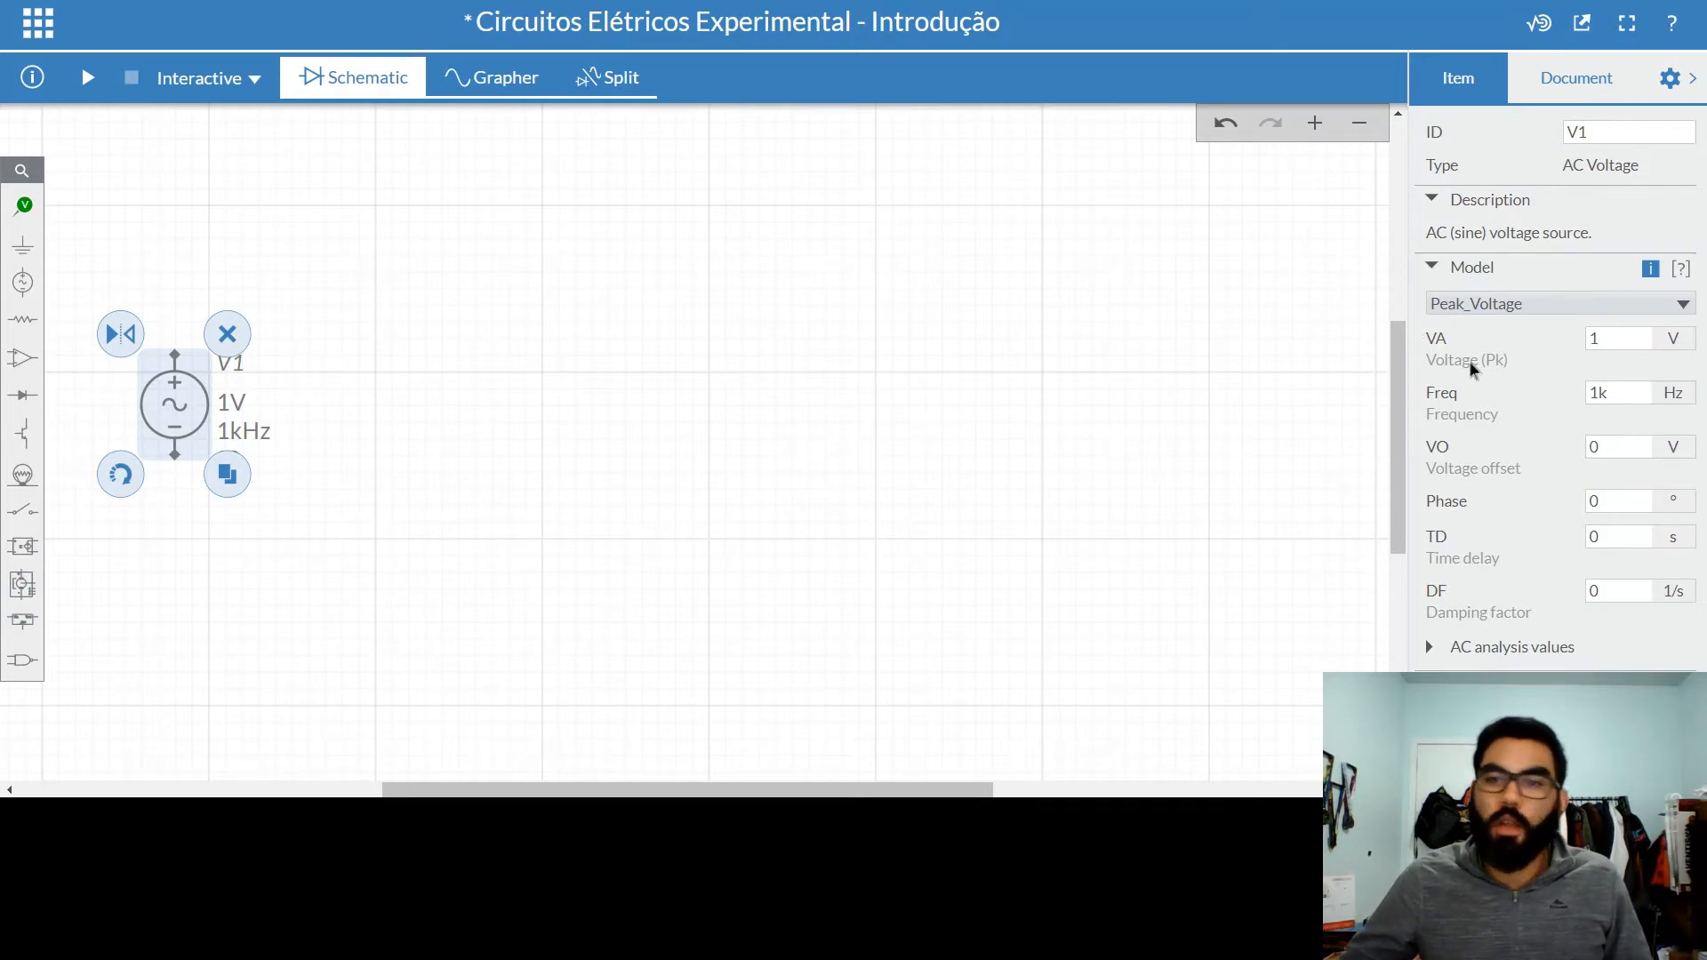
pyautogui.doubleClick(1627, 334)
pyautogui.write('5')
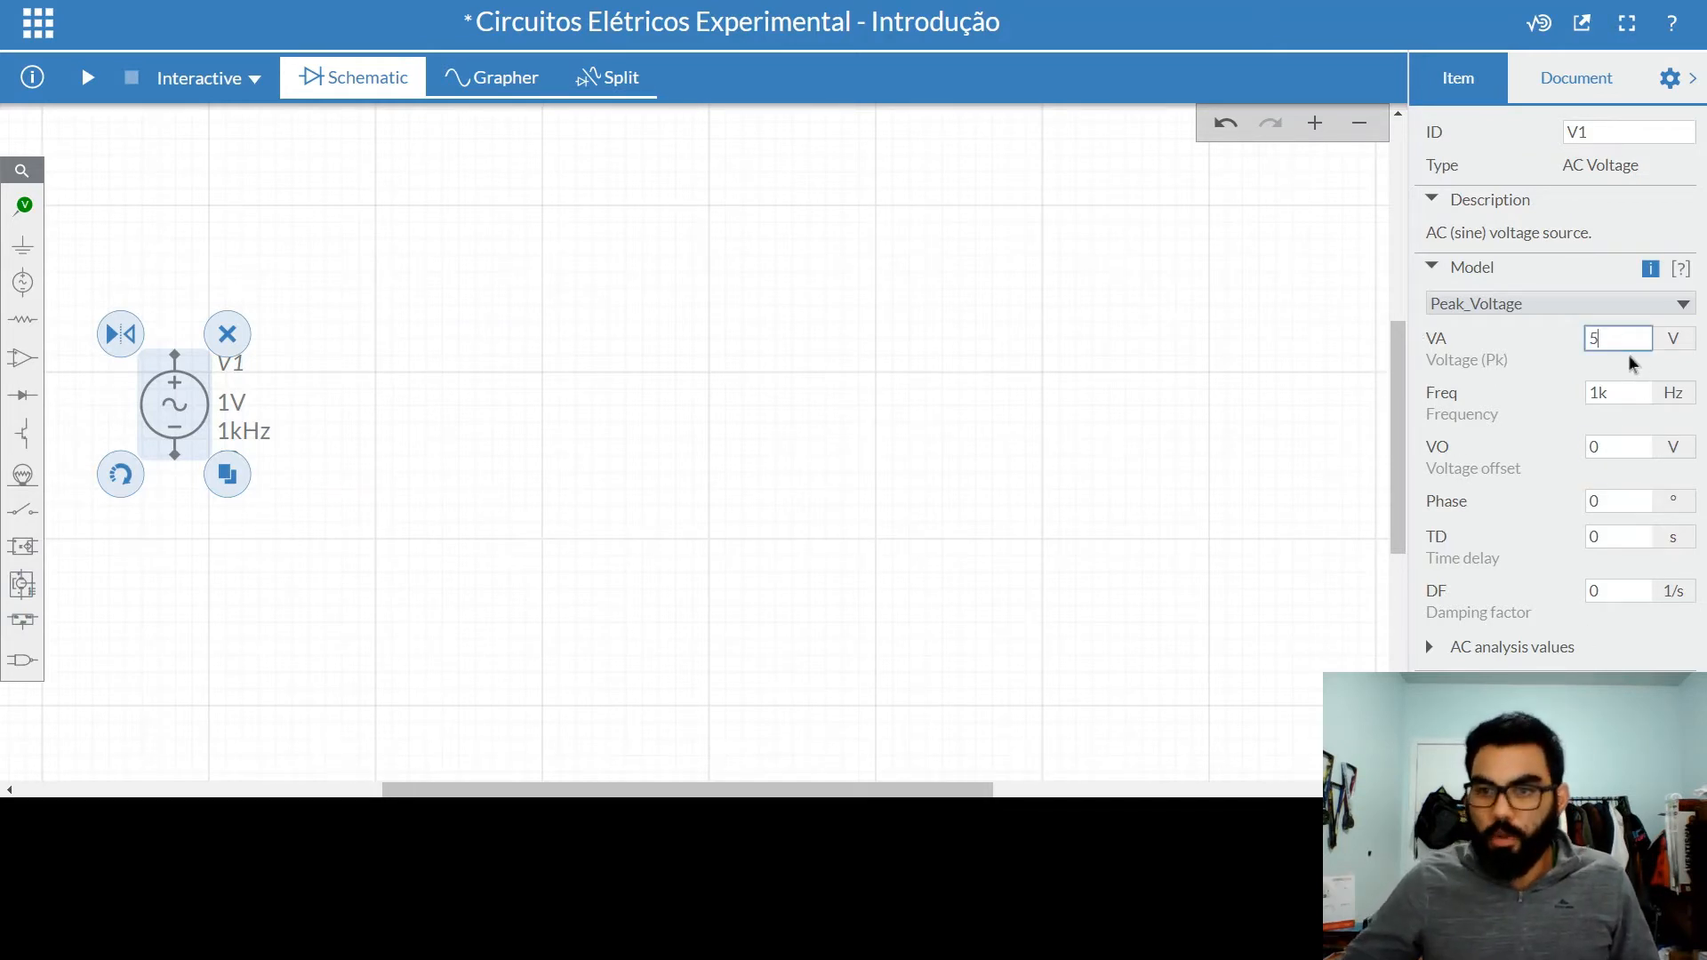
pyautogui.press('Tab')
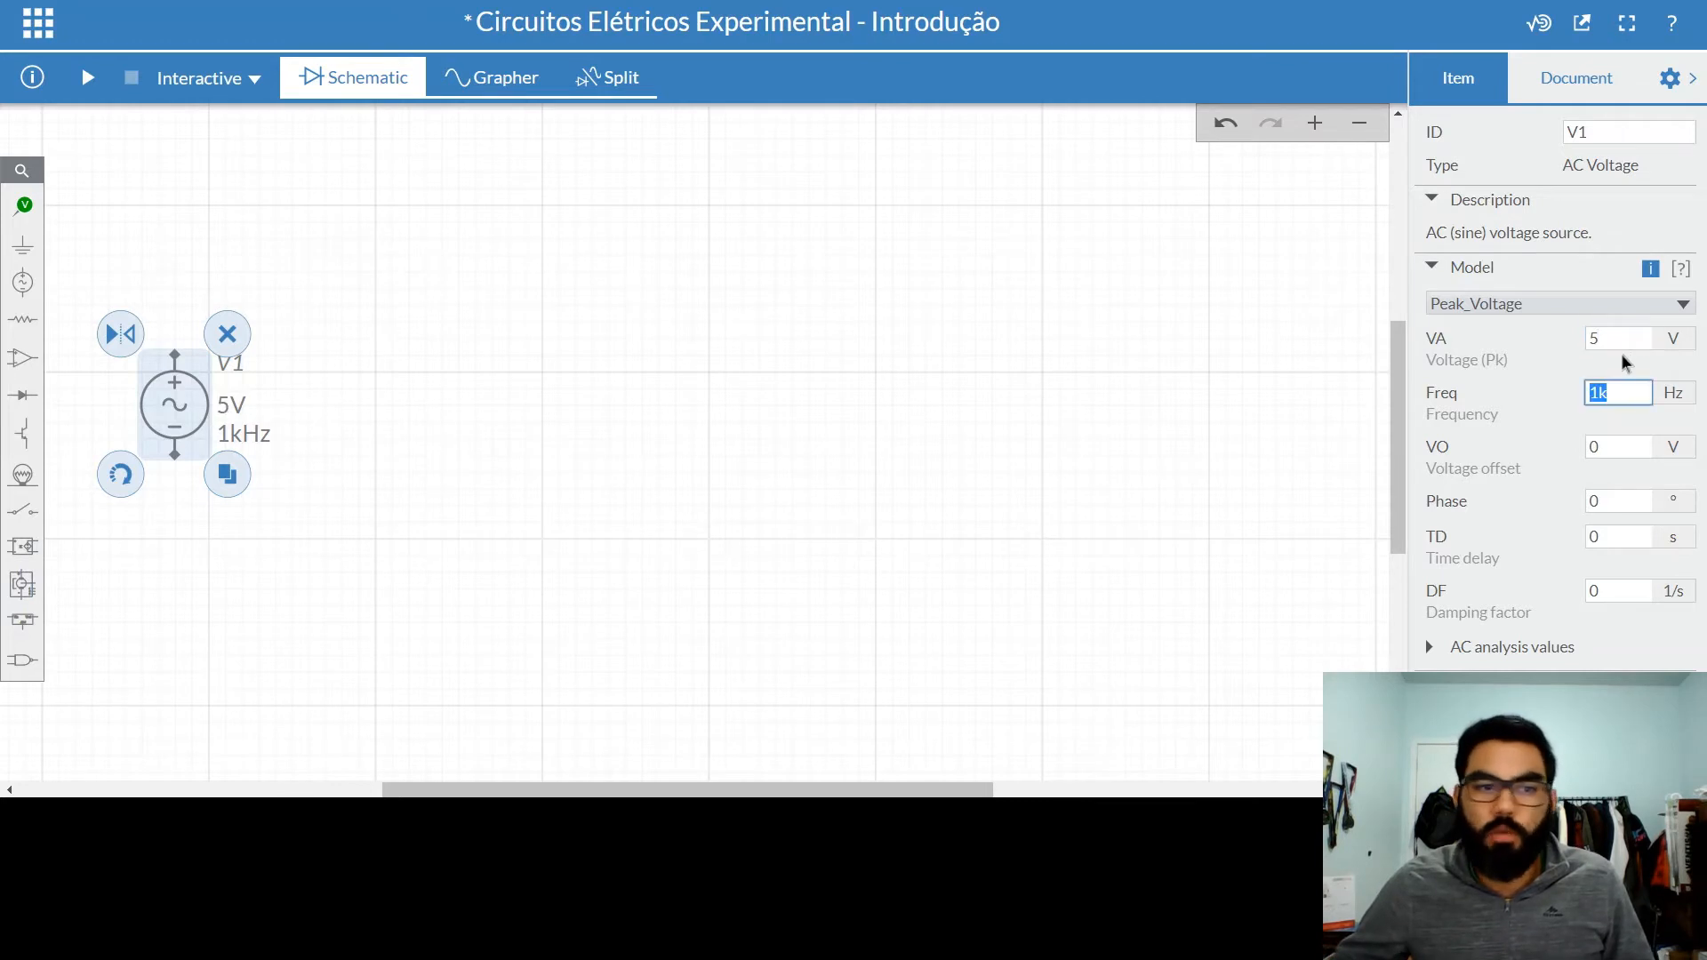
pyautogui.write('0')
pyautogui.press('Tab')
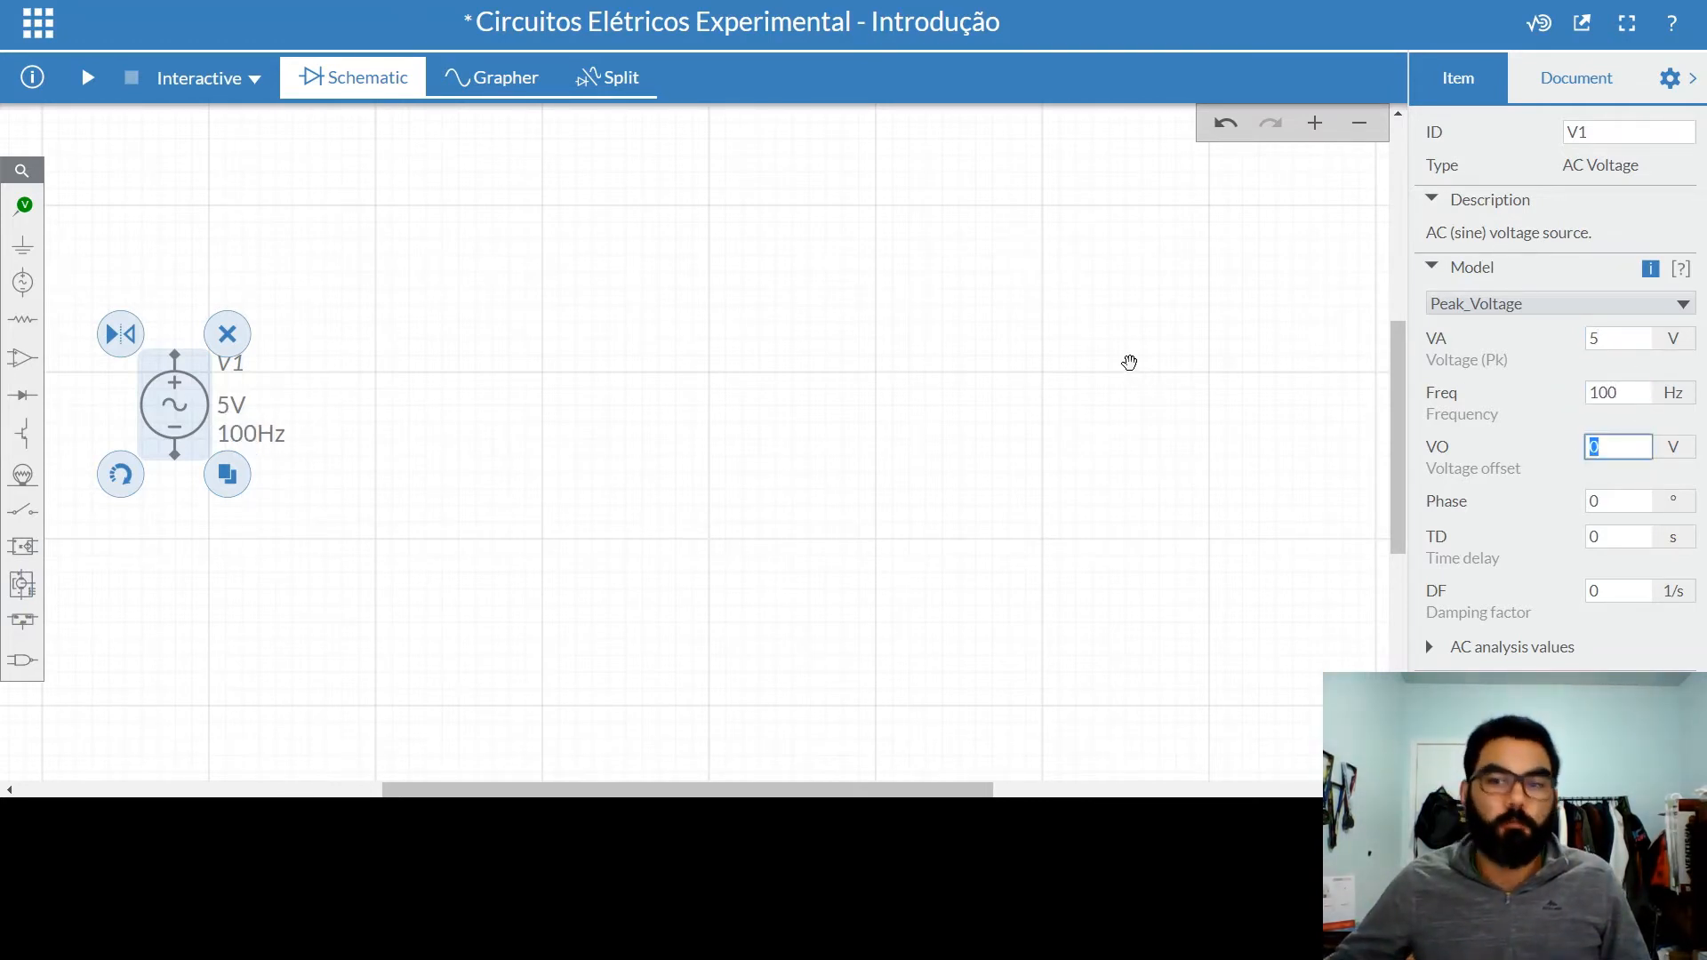
pyautogui.click(861, 418)
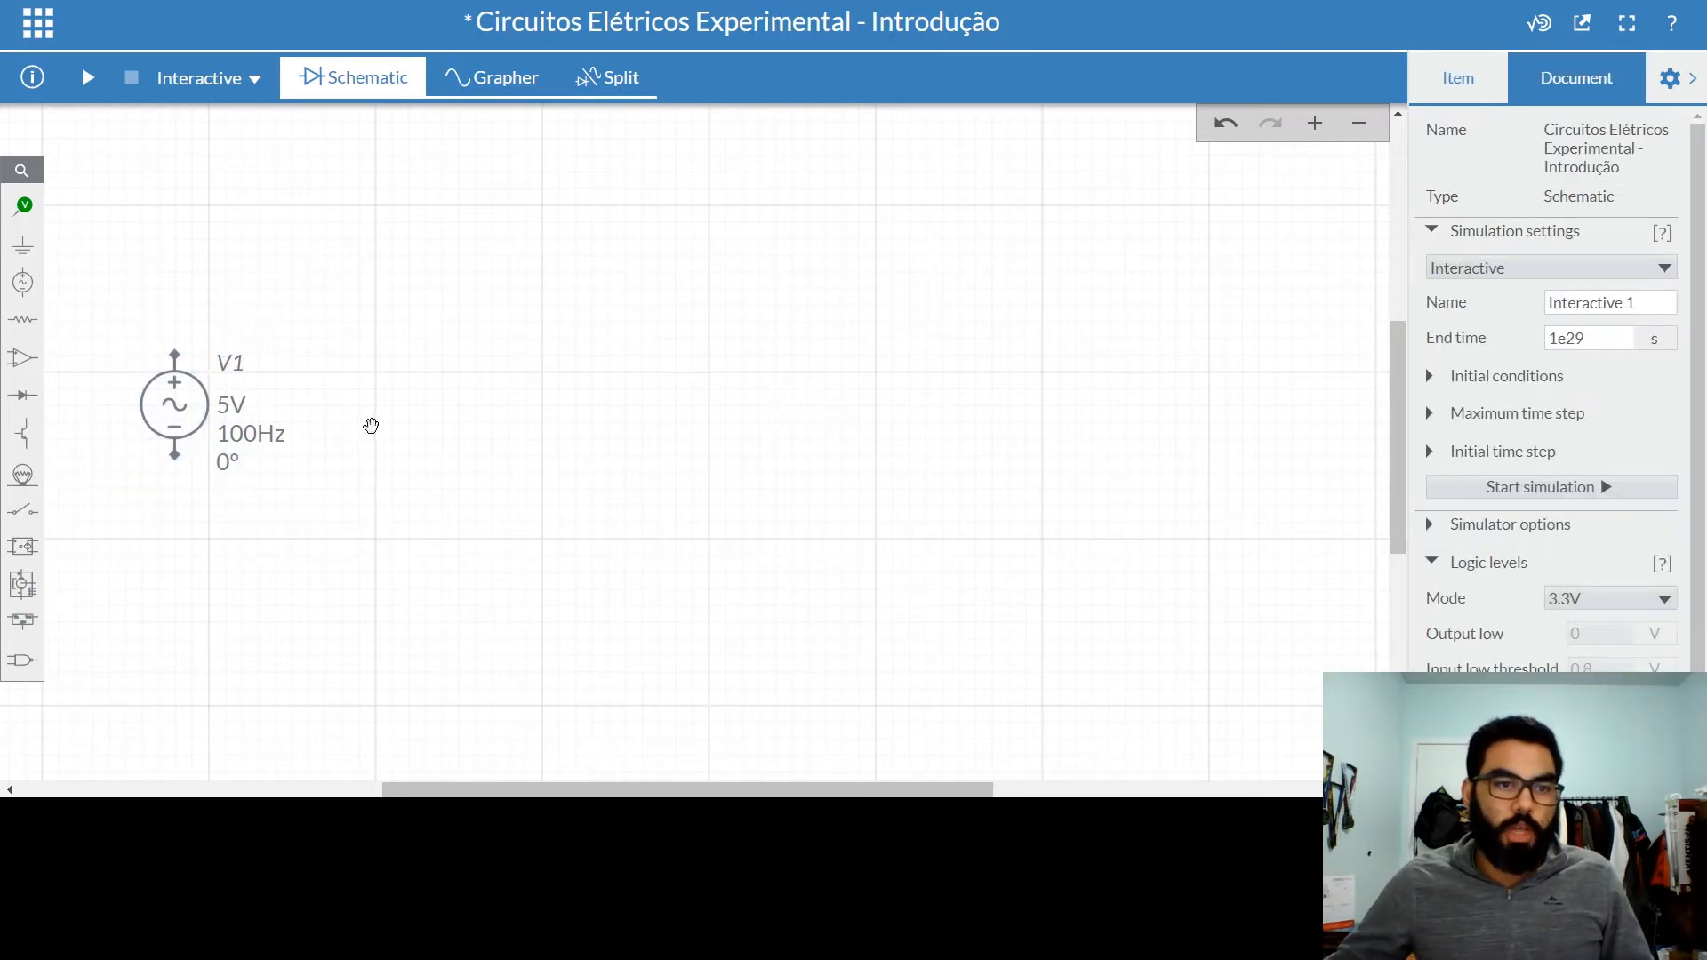
# Step: Change the AC source's peak voltage to 6 V directly from its schematic label
pyautogui.click(231, 408)
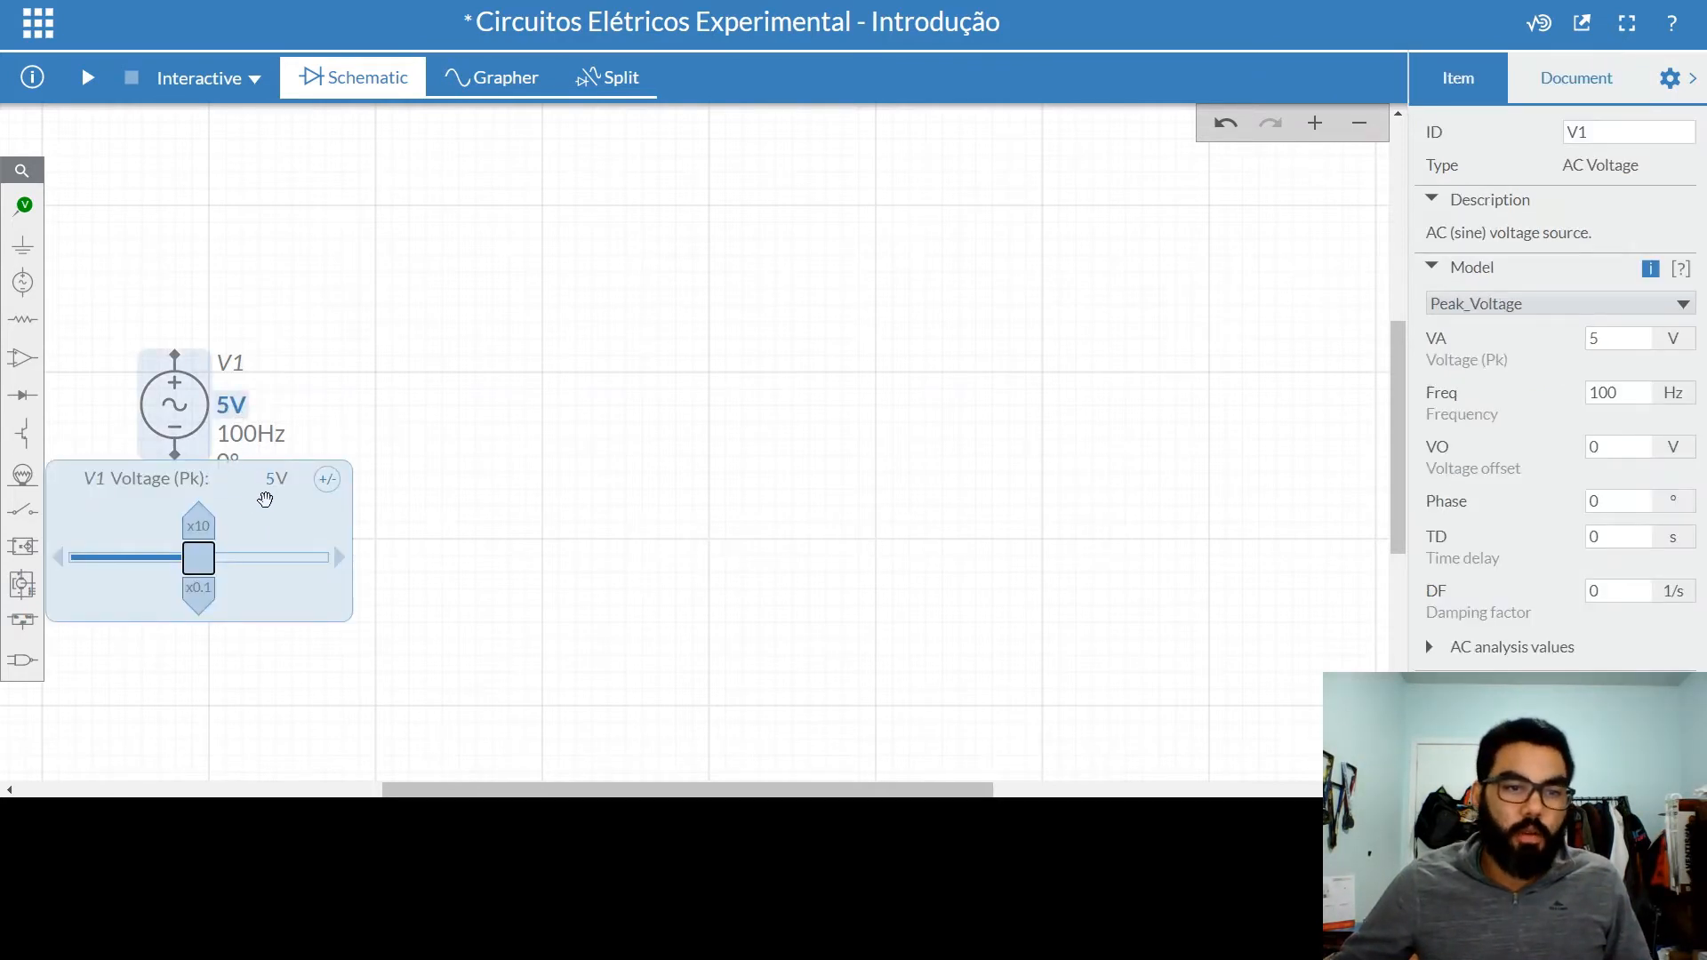
pyautogui.click(274, 478)
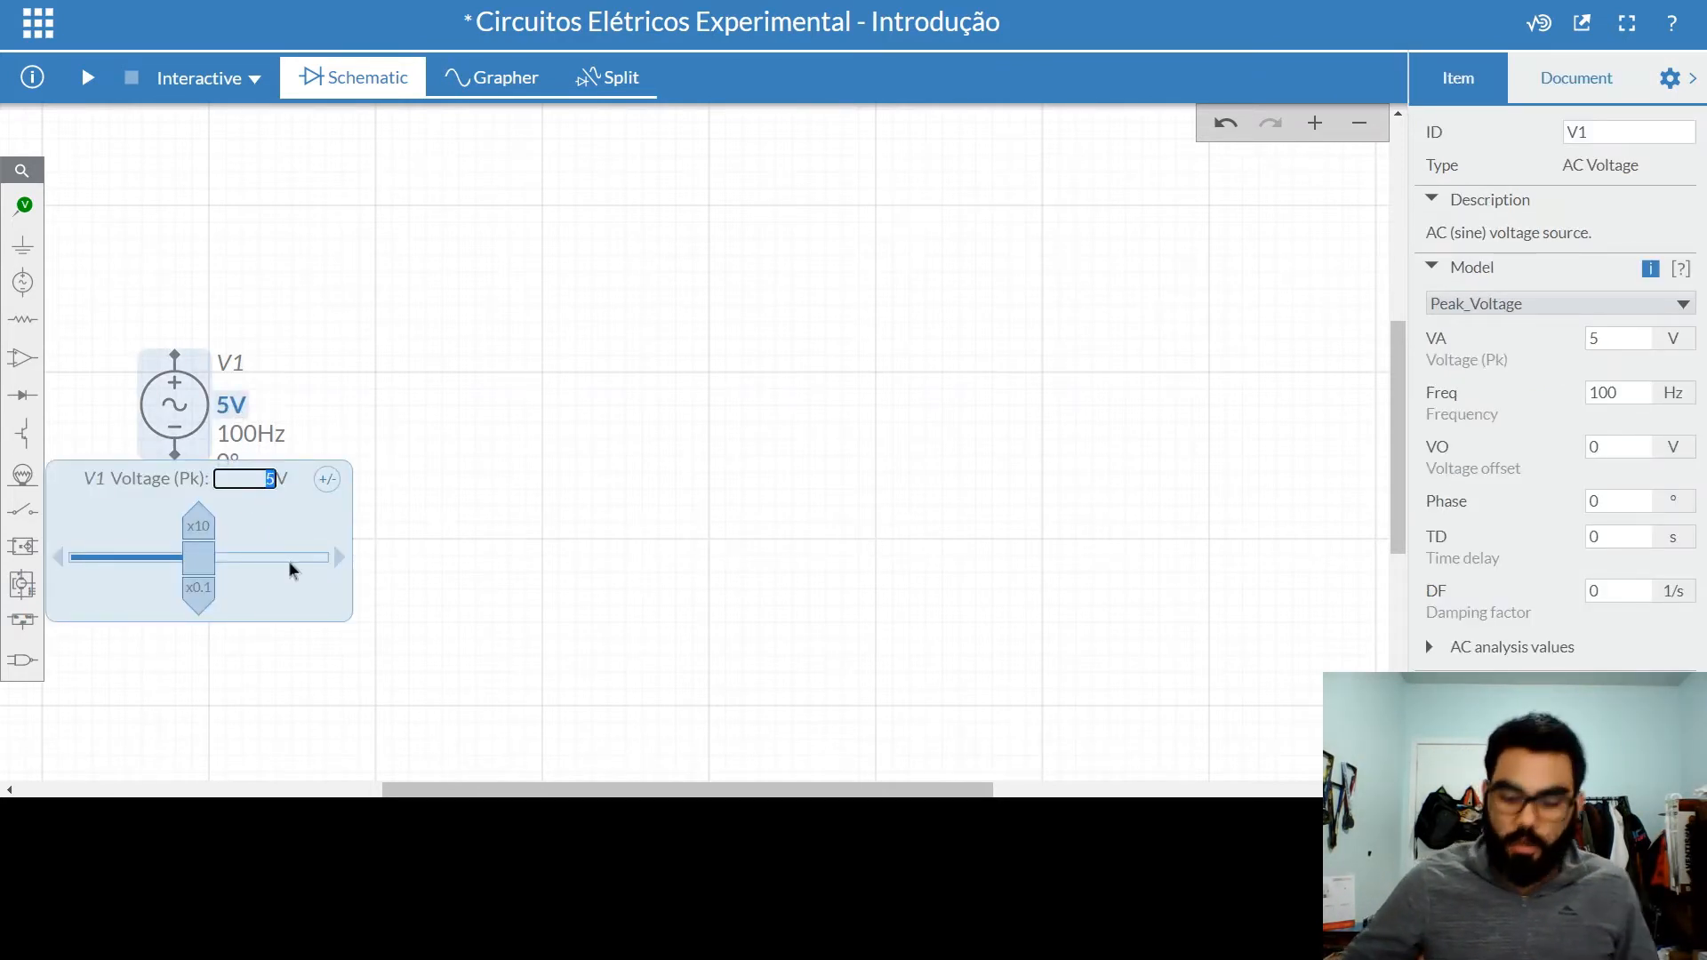
pyautogui.click(411, 486)
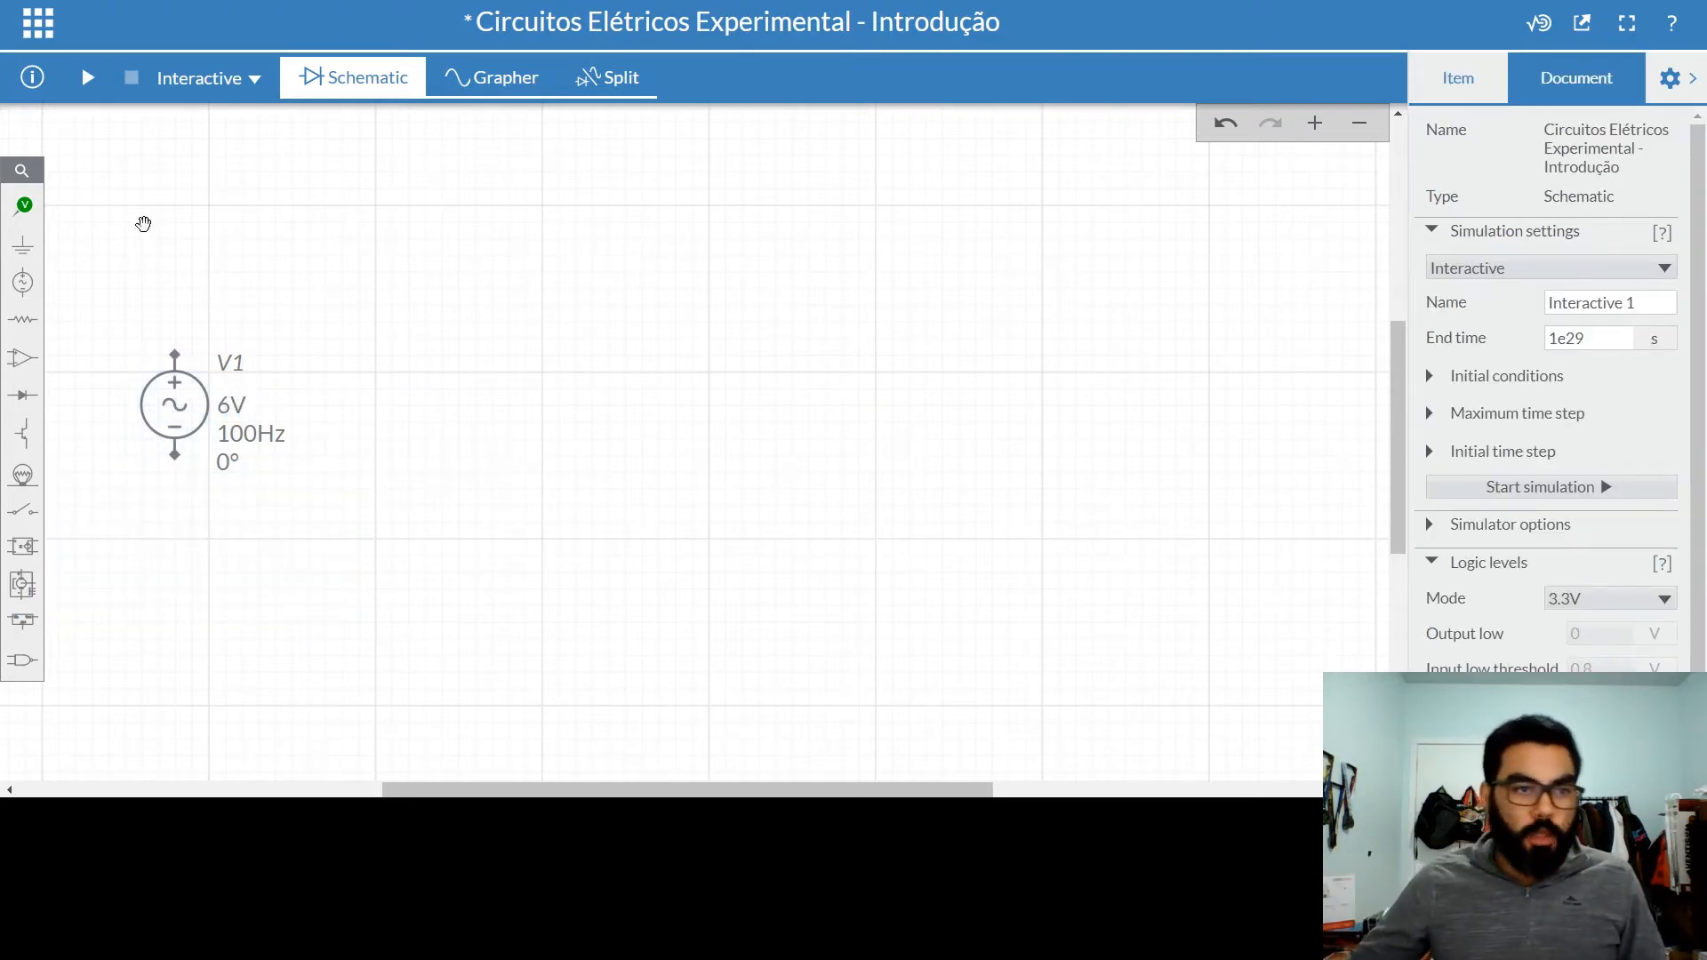
# Step: Place a resistor to the right of the AC source and rotate it to stand vertically
pyautogui.click(23, 319)
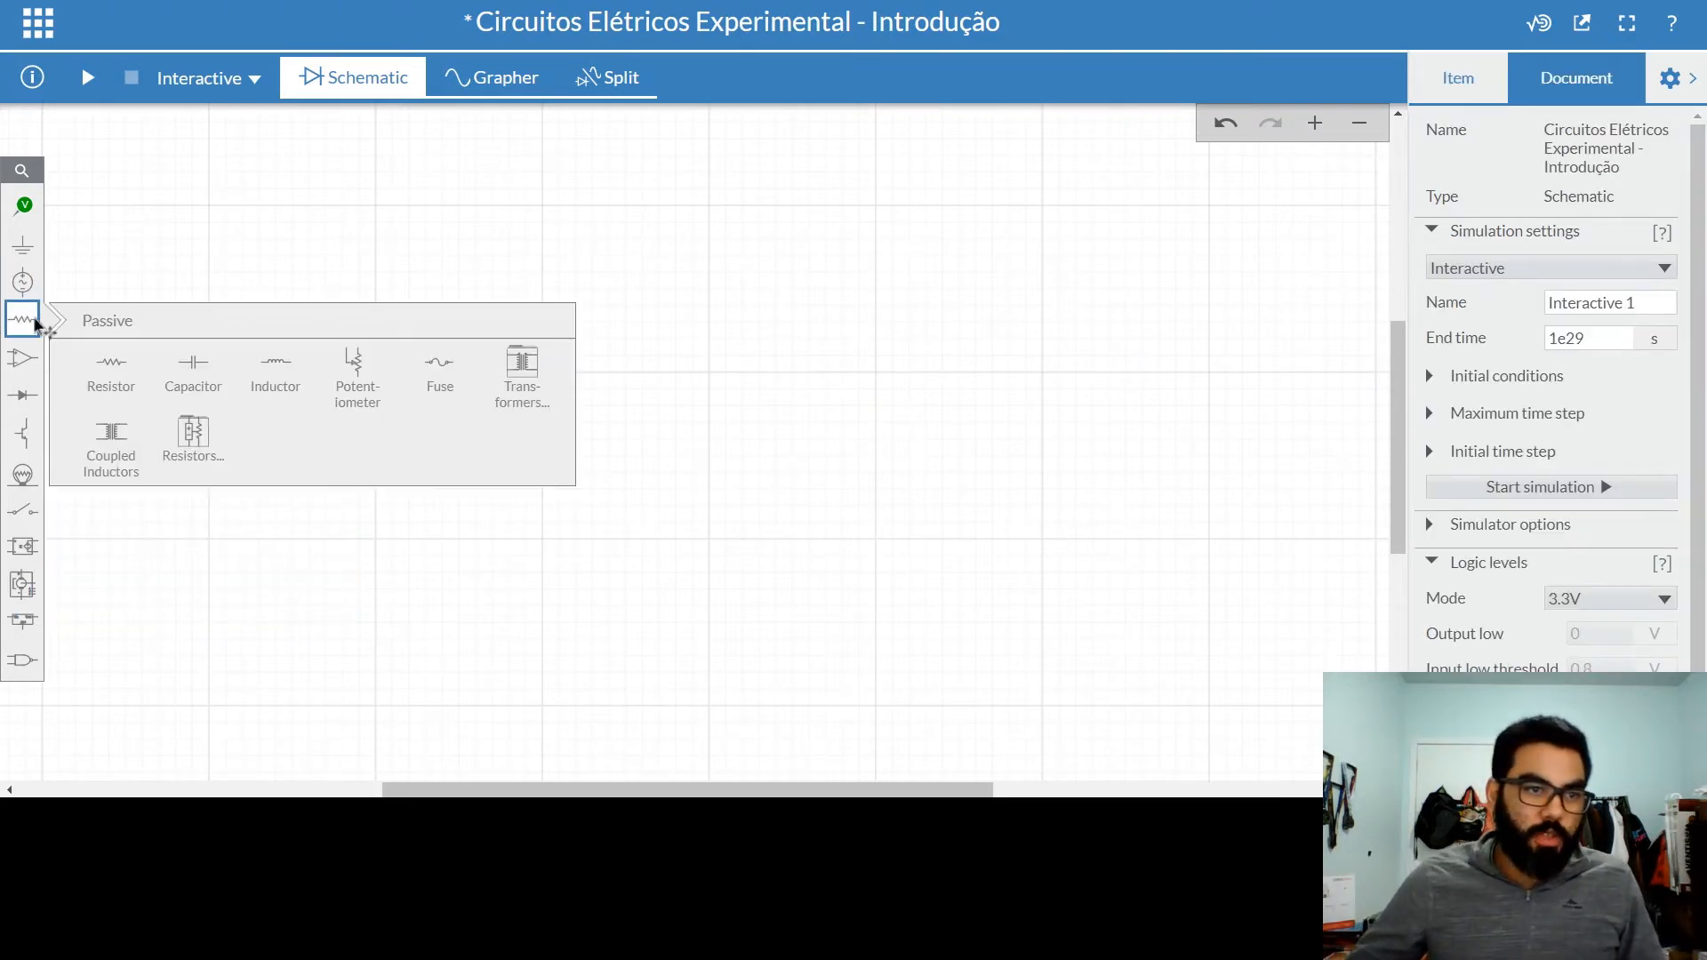
pyautogui.click(108, 364)
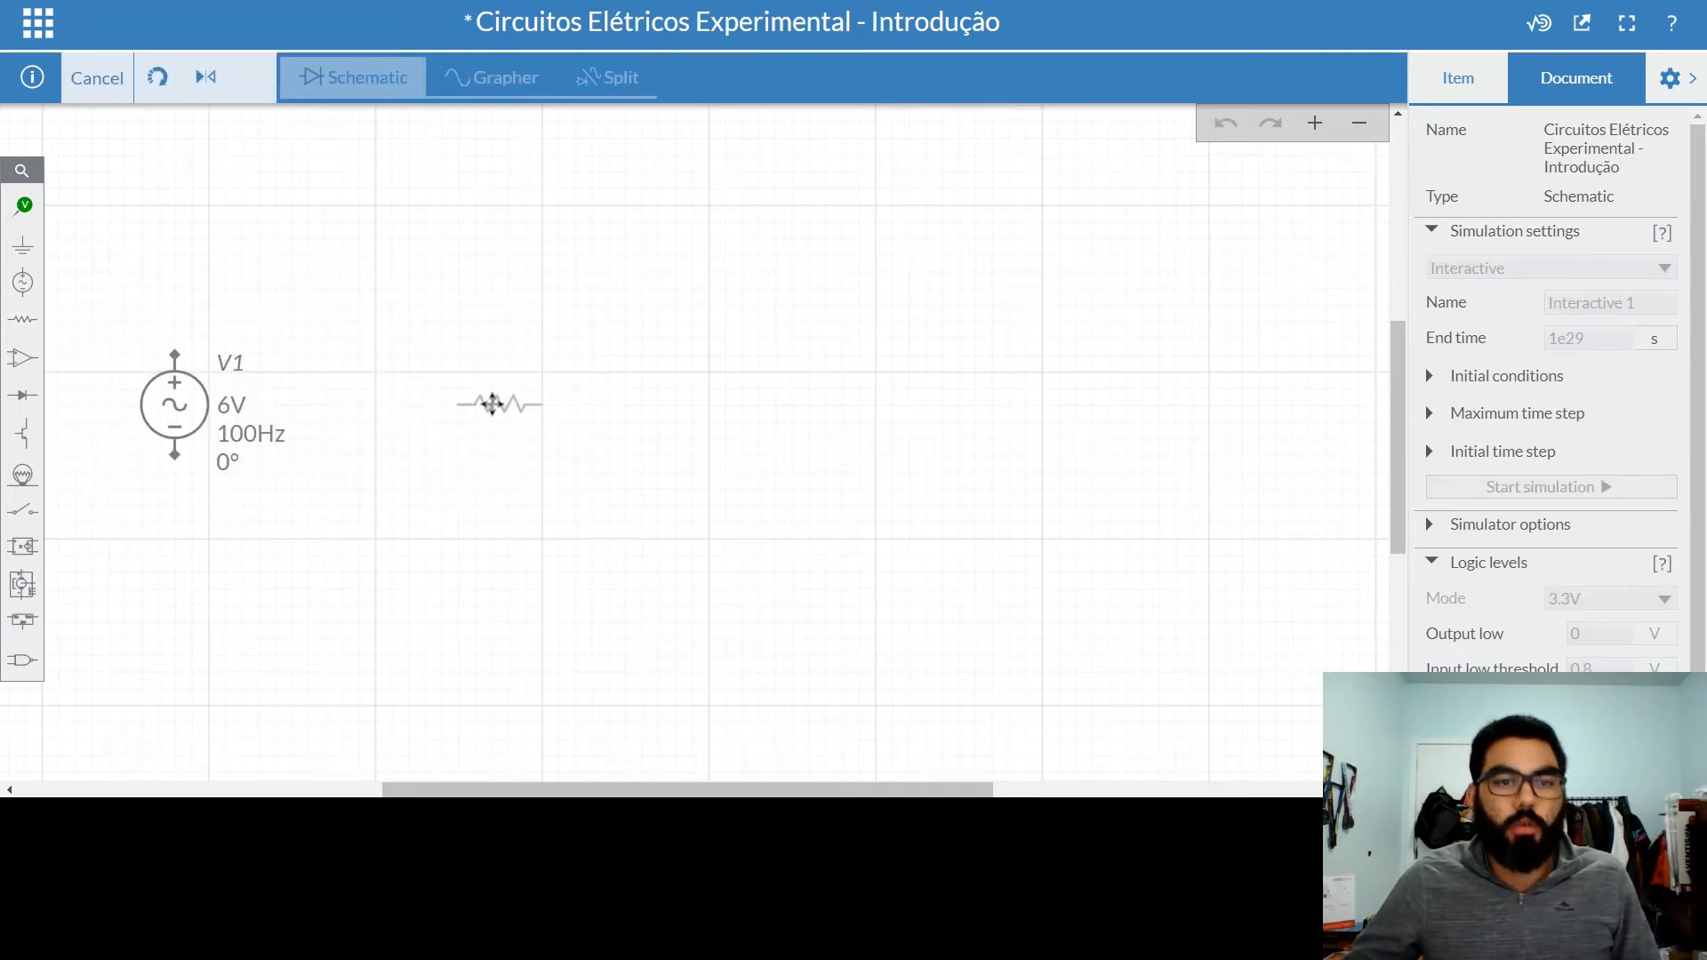
pyautogui.click(500, 404)
pyautogui.click(438, 440)
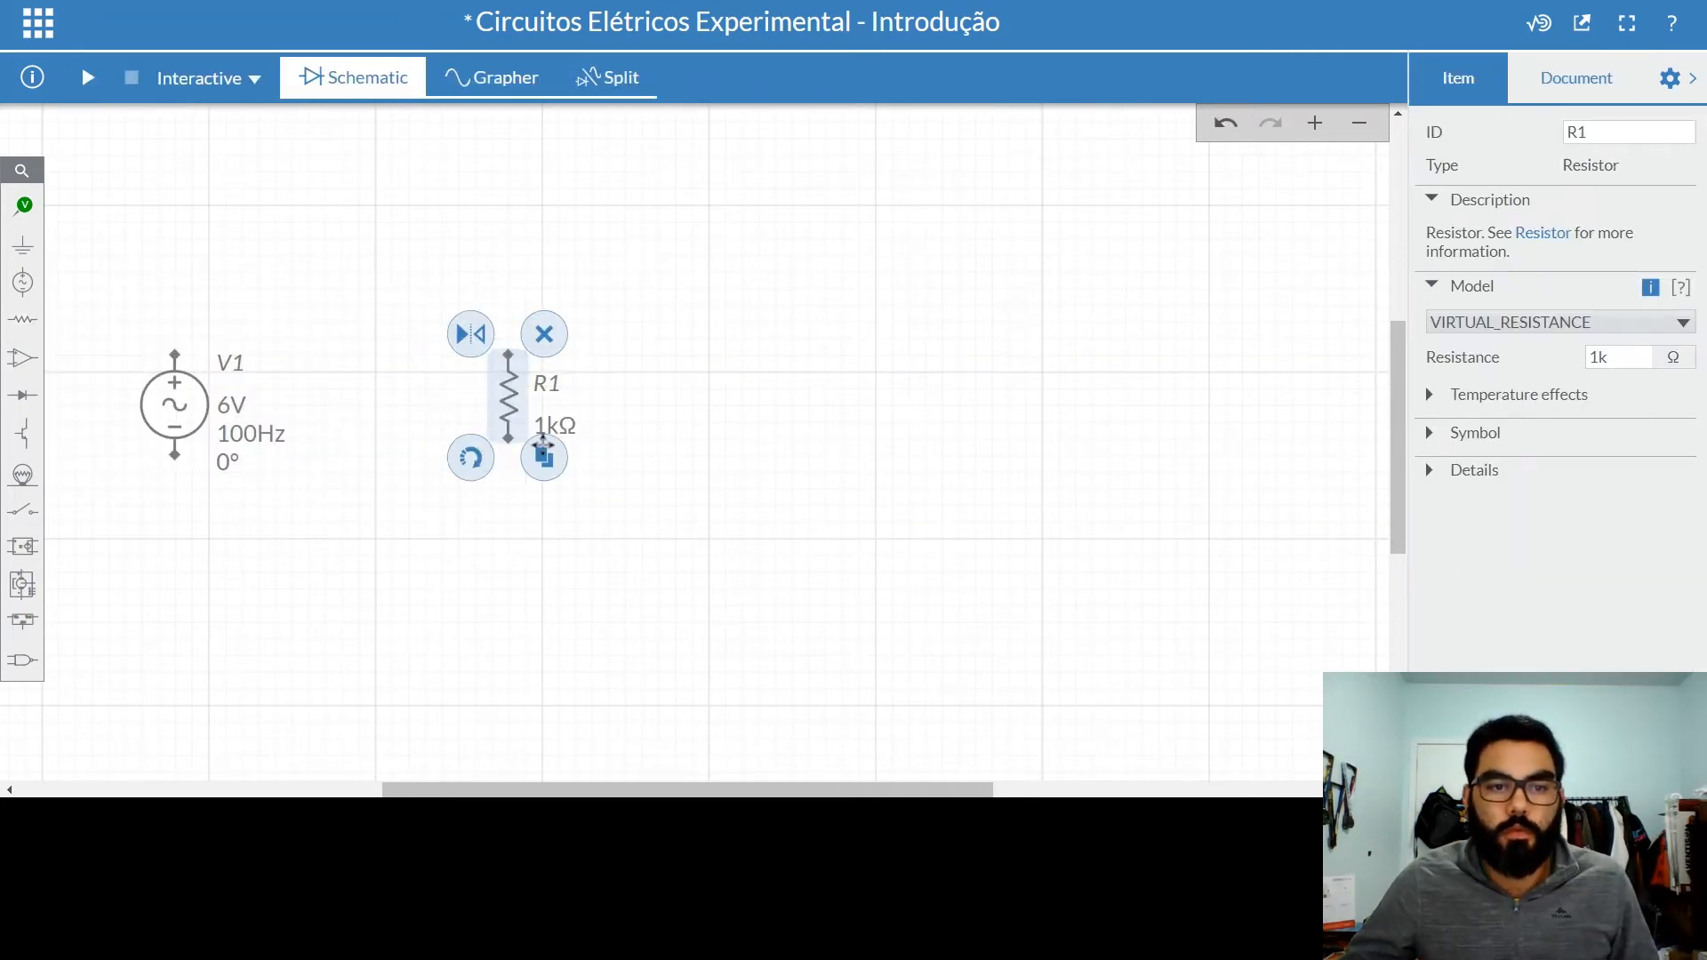
pyautogui.click(148, 275)
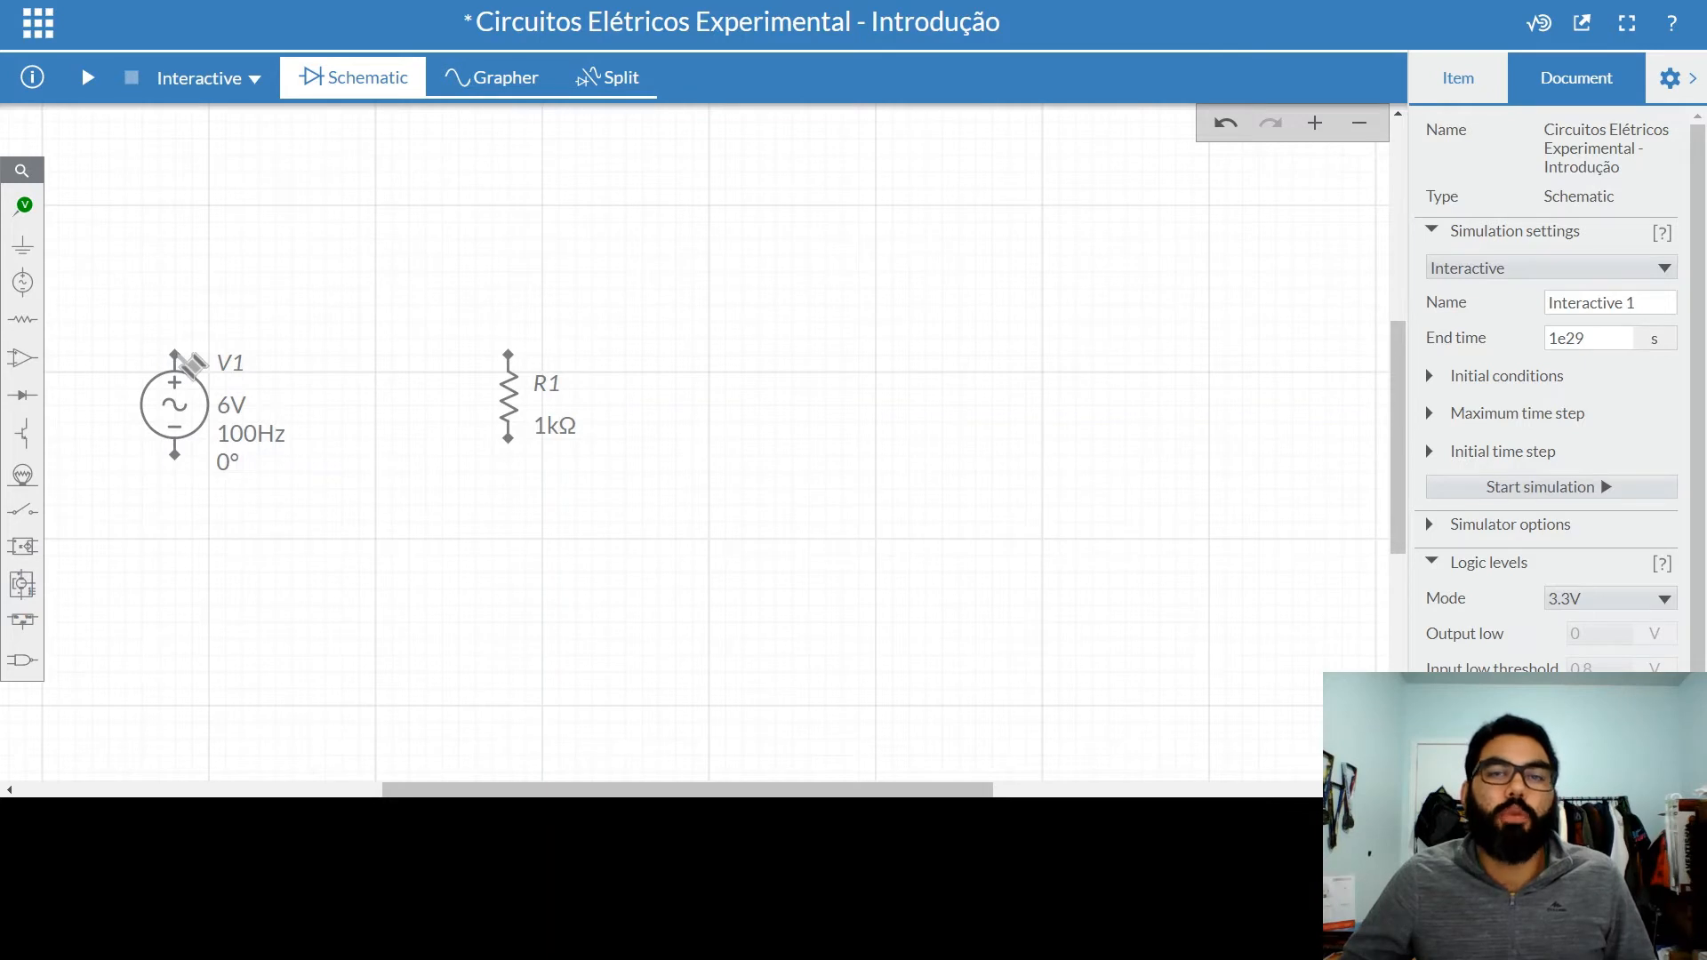
# Step: Wire the source's positive terminal to the resistor's upper end and the resistor's lower end back to the source's negative terminal
pyautogui.click(176, 355)
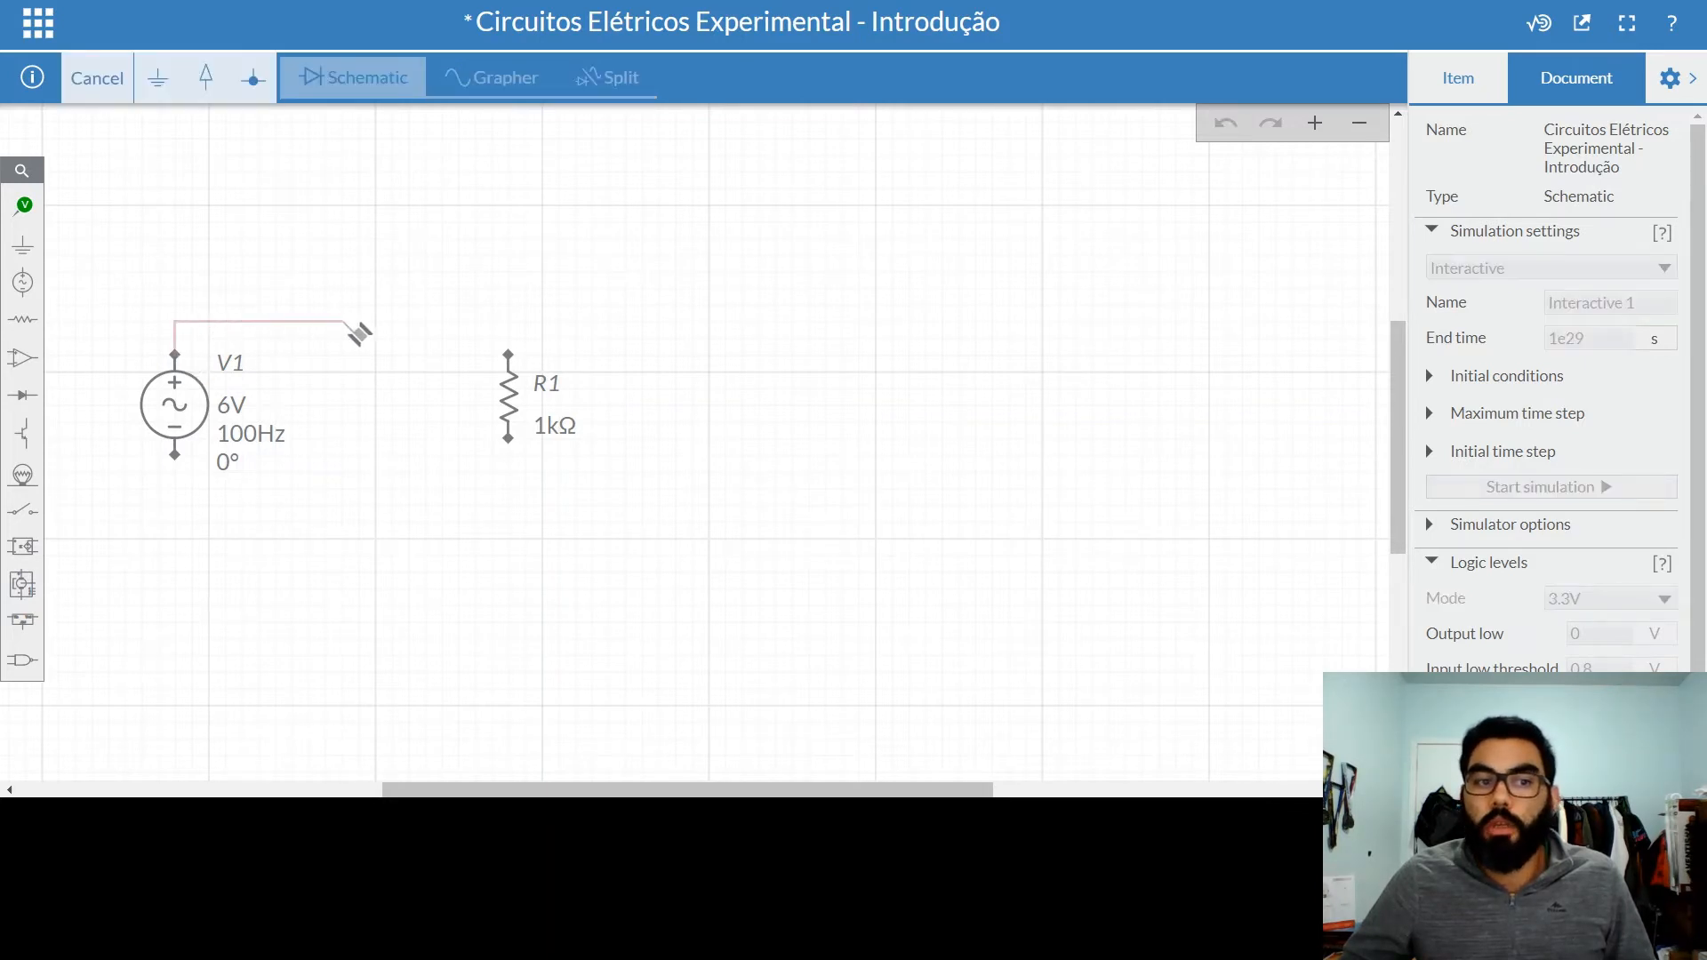
pyautogui.click(509, 354)
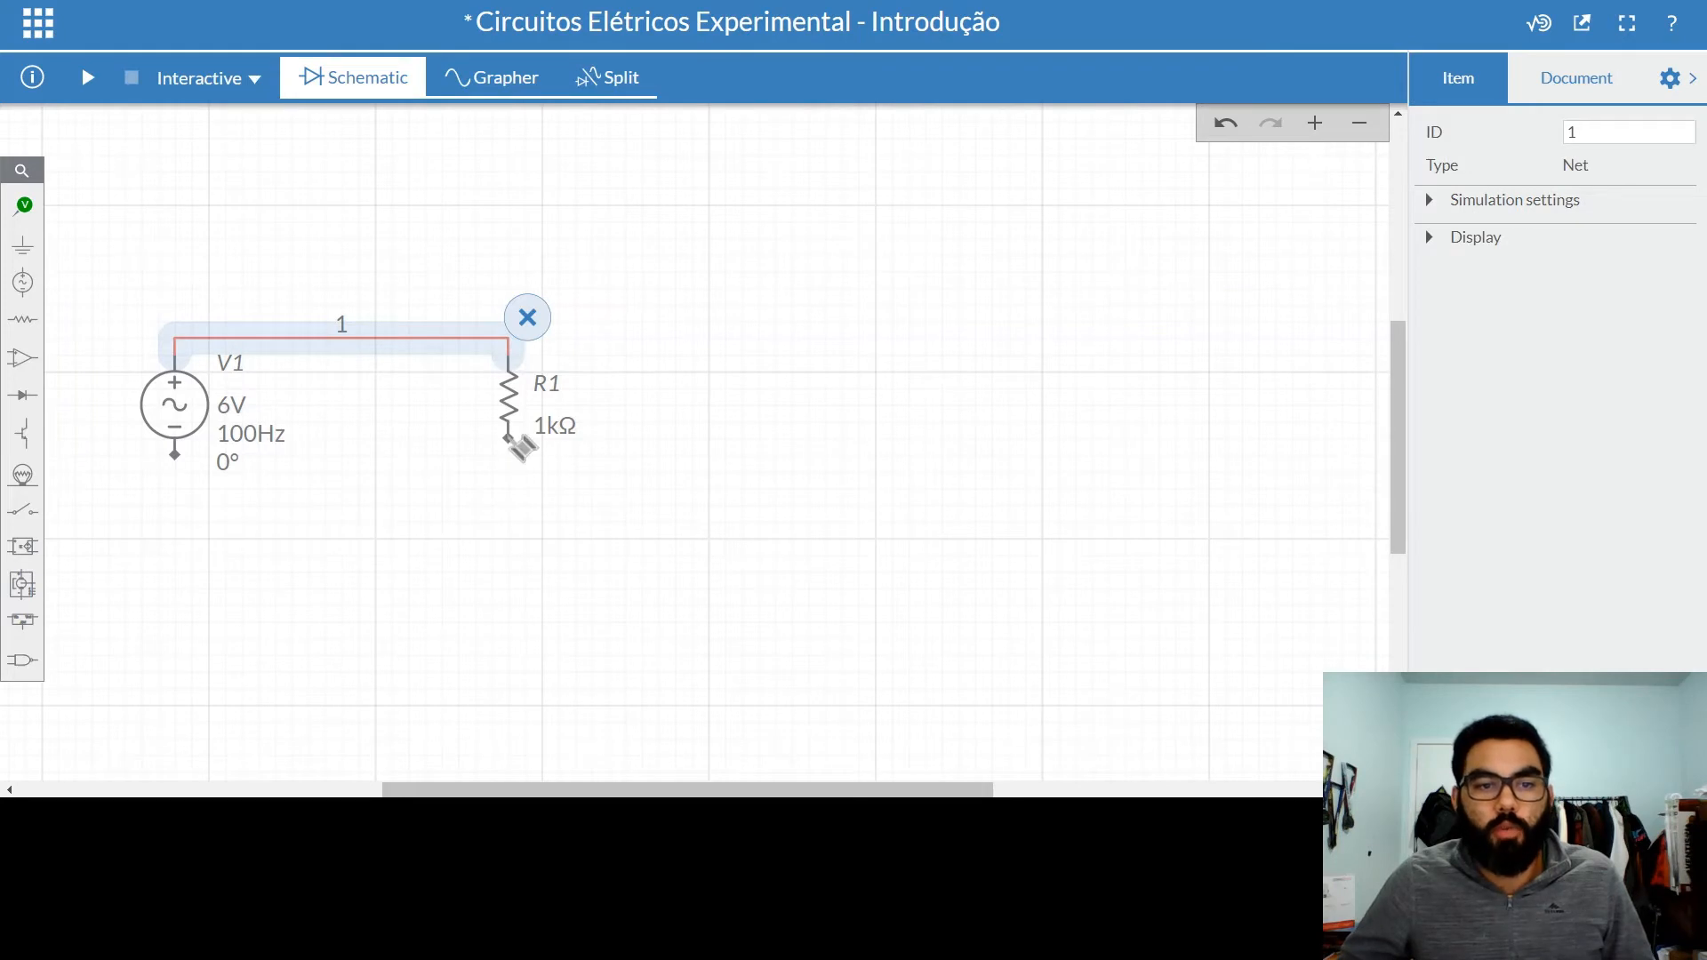
pyautogui.click(512, 440)
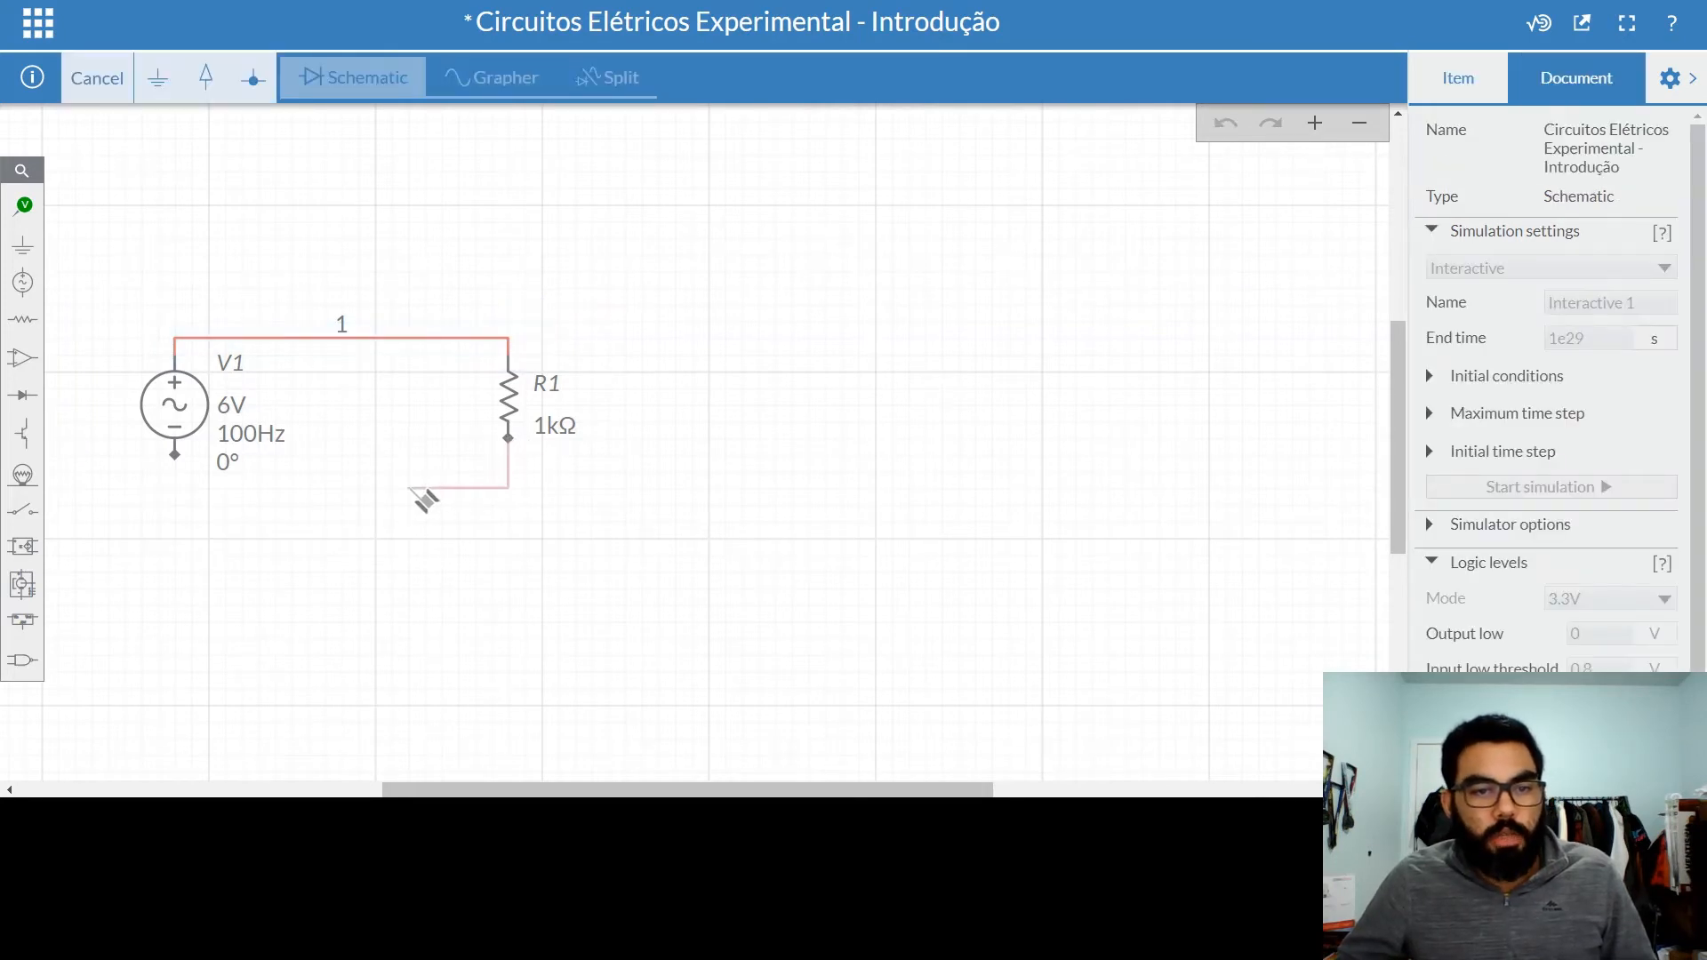
pyautogui.click(176, 455)
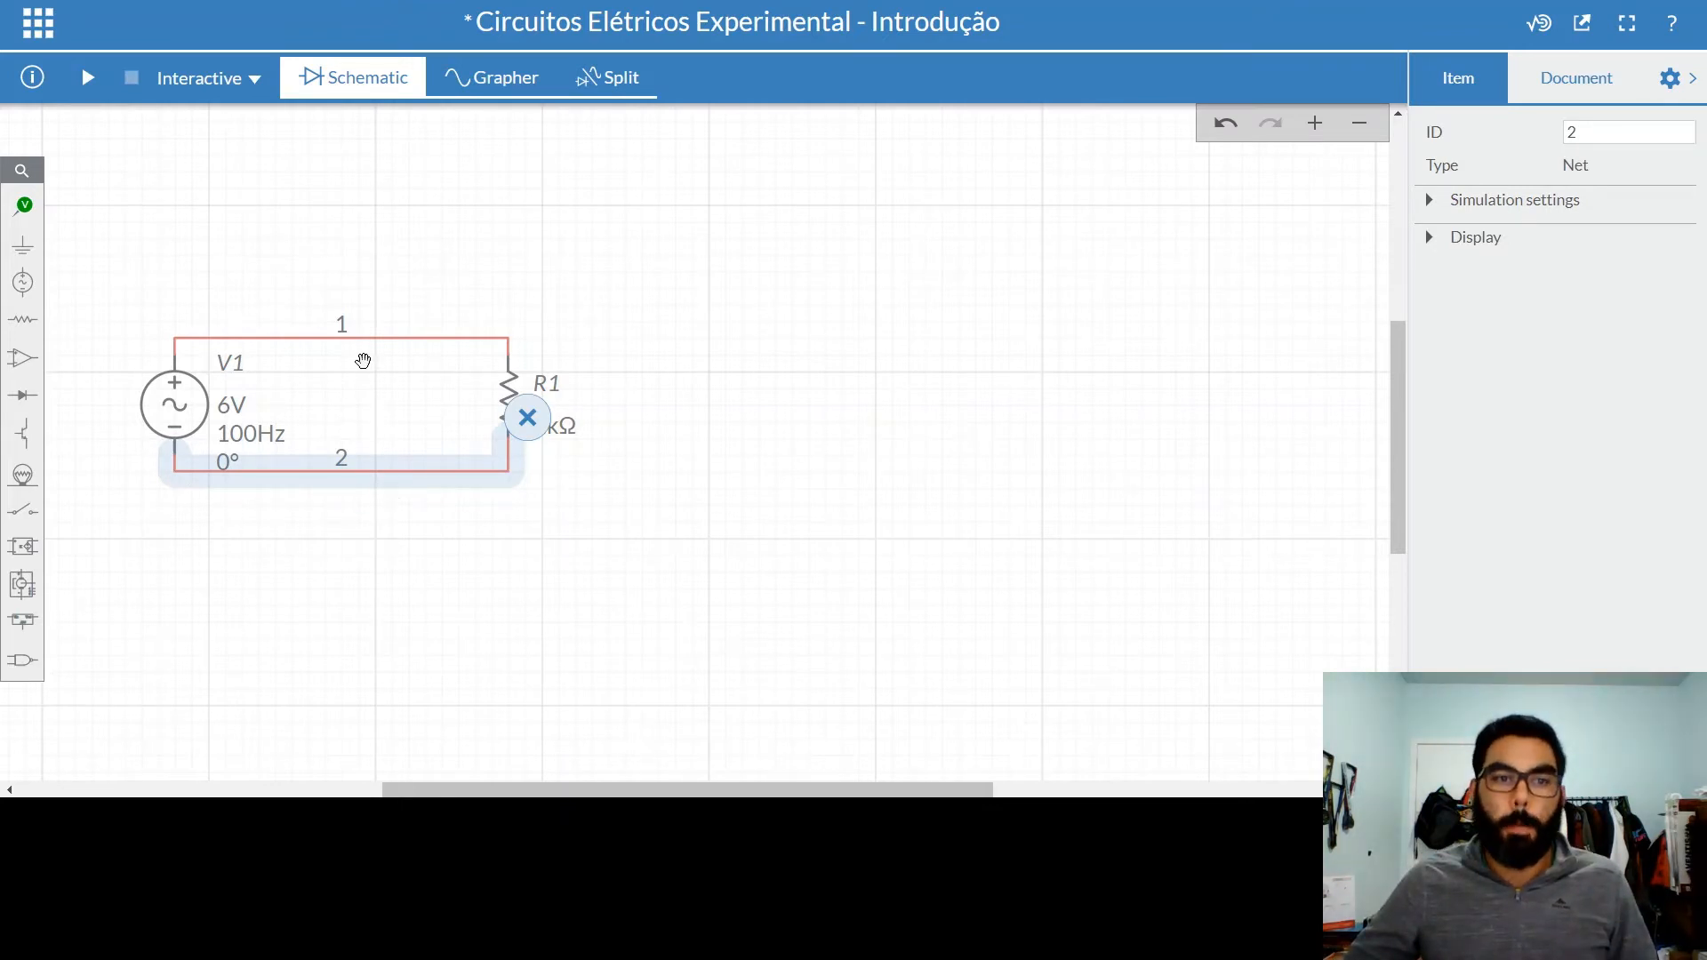
pyautogui.click(295, 258)
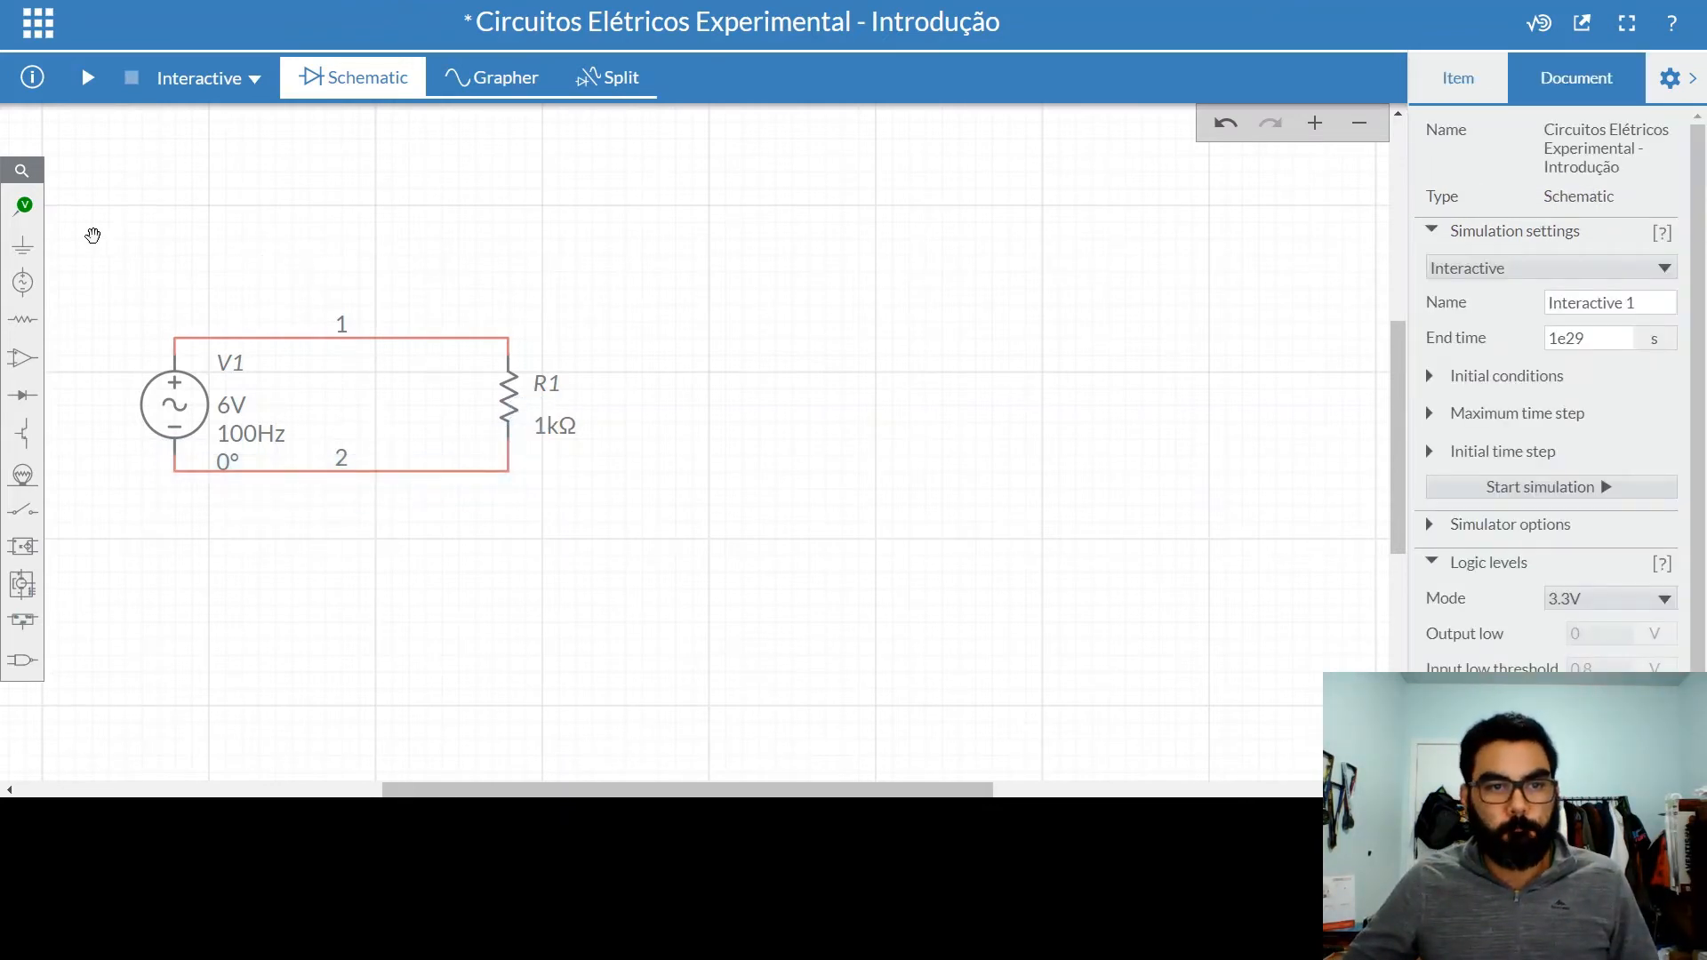
# Step: Attach a ground connector to the middle of the circuit's lower wire
pyautogui.click(41, 247)
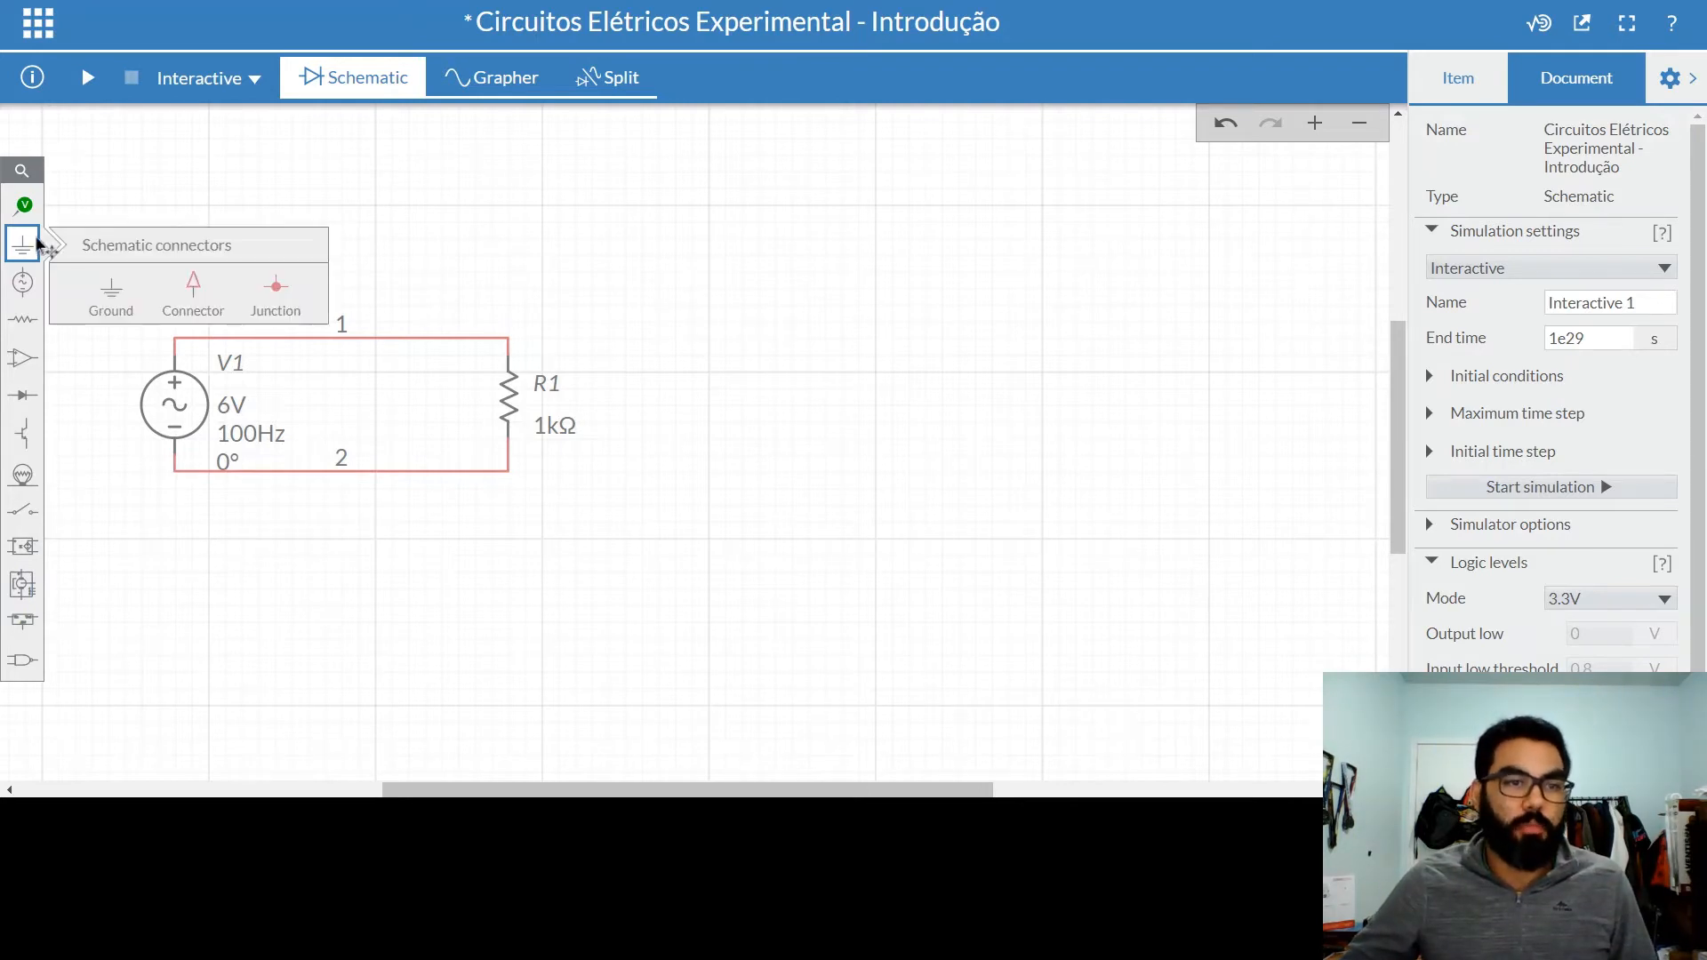
pyautogui.click(108, 285)
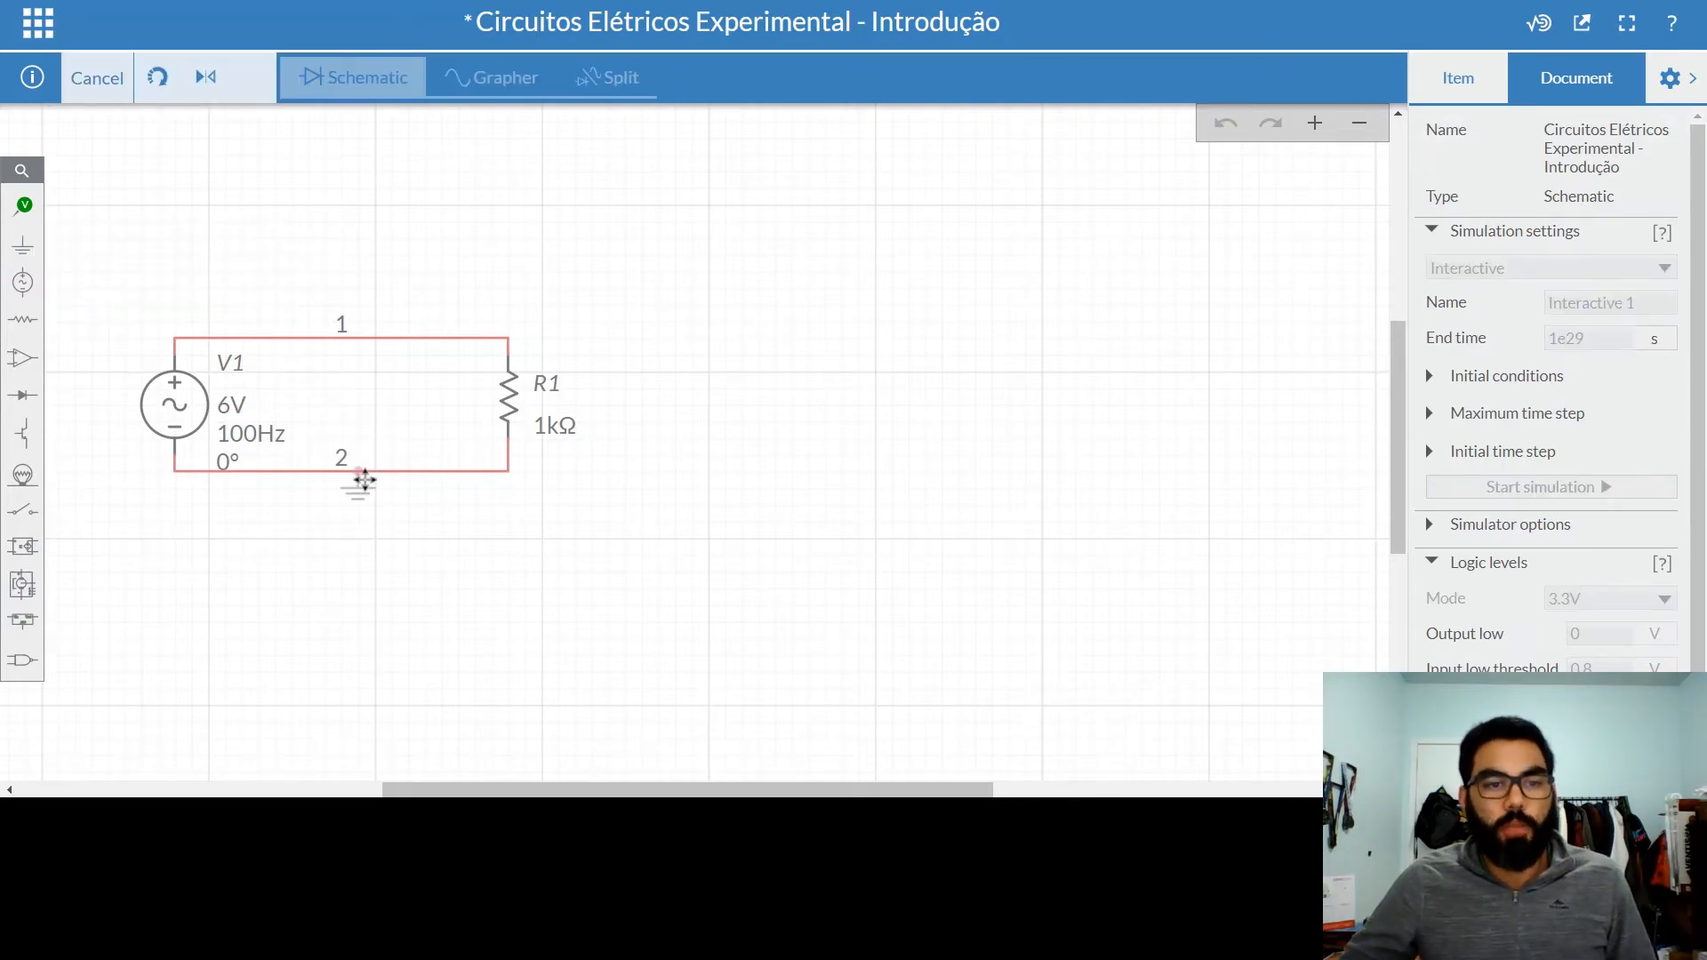
pyautogui.click(365, 483)
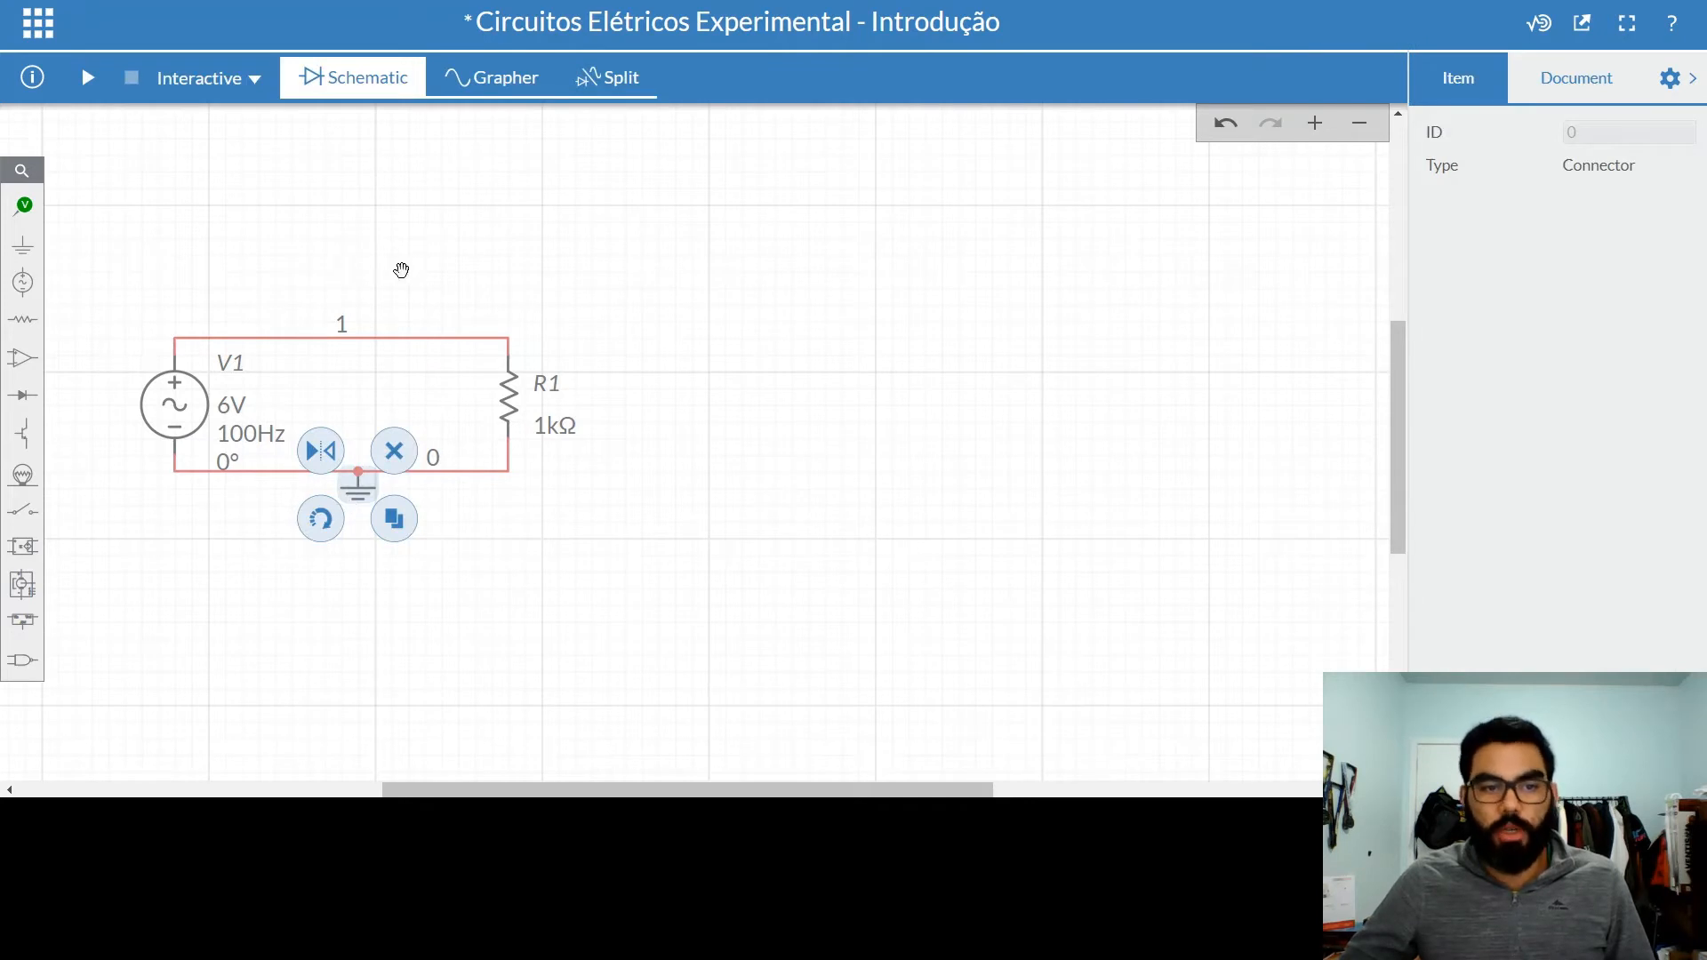
pyautogui.click(400, 274)
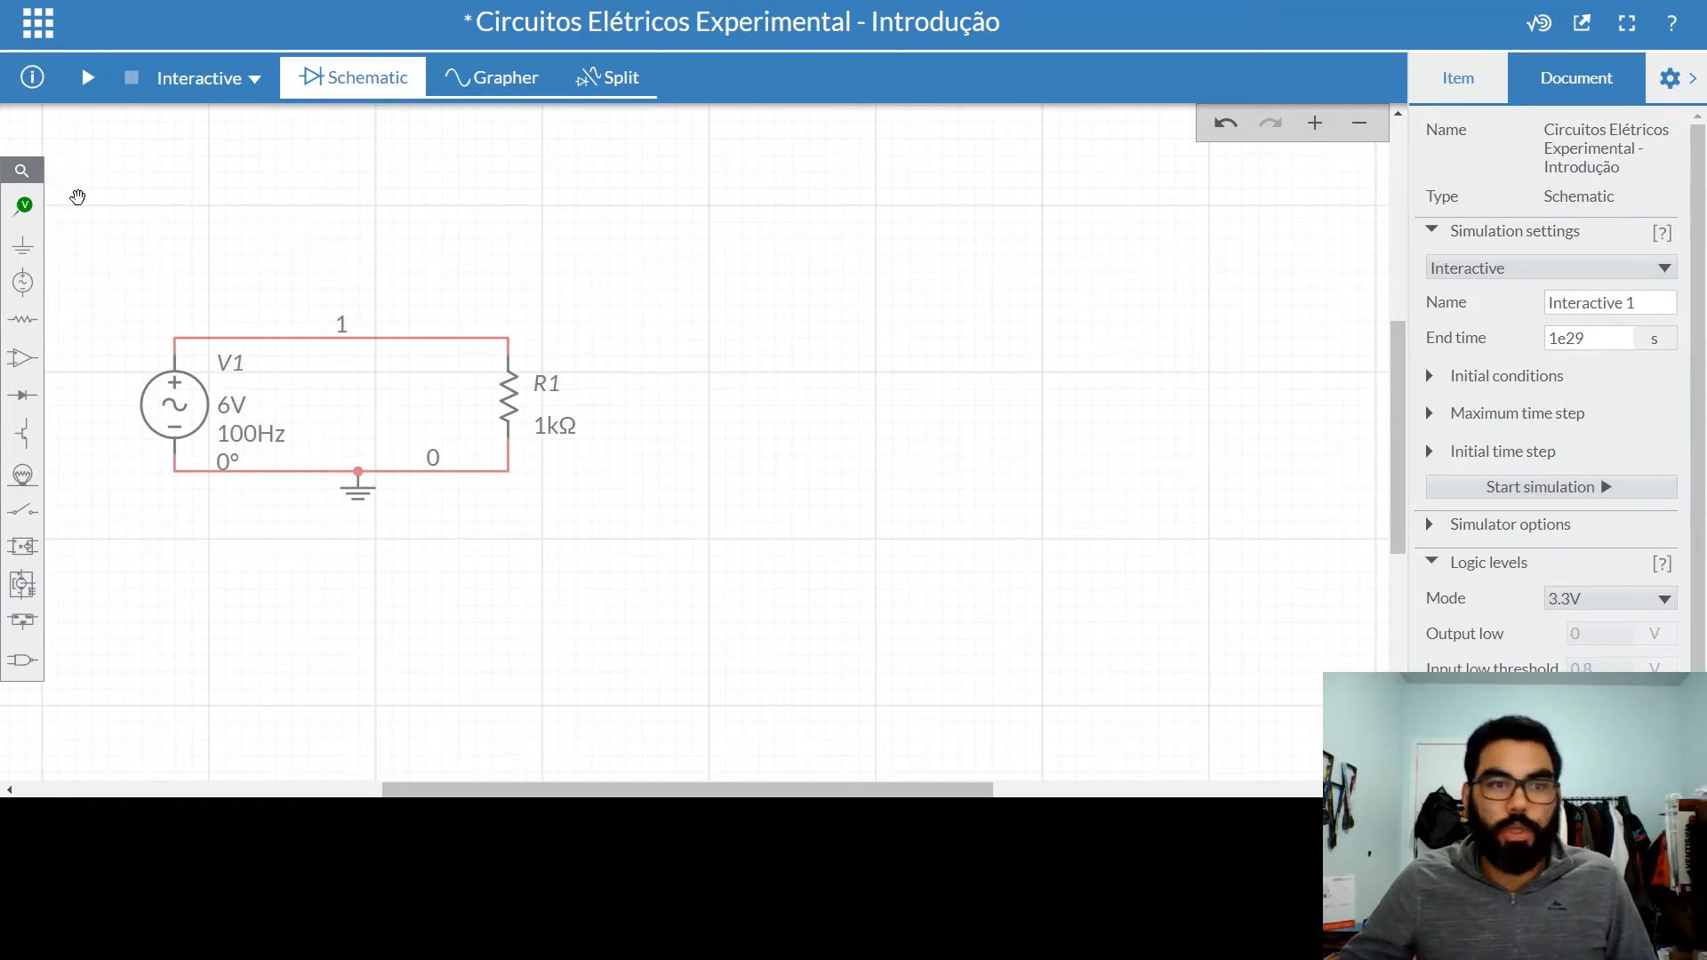
# Step: Attach a voltage probe to the upper wire at the corner above resistor R1
pyautogui.click(13, 205)
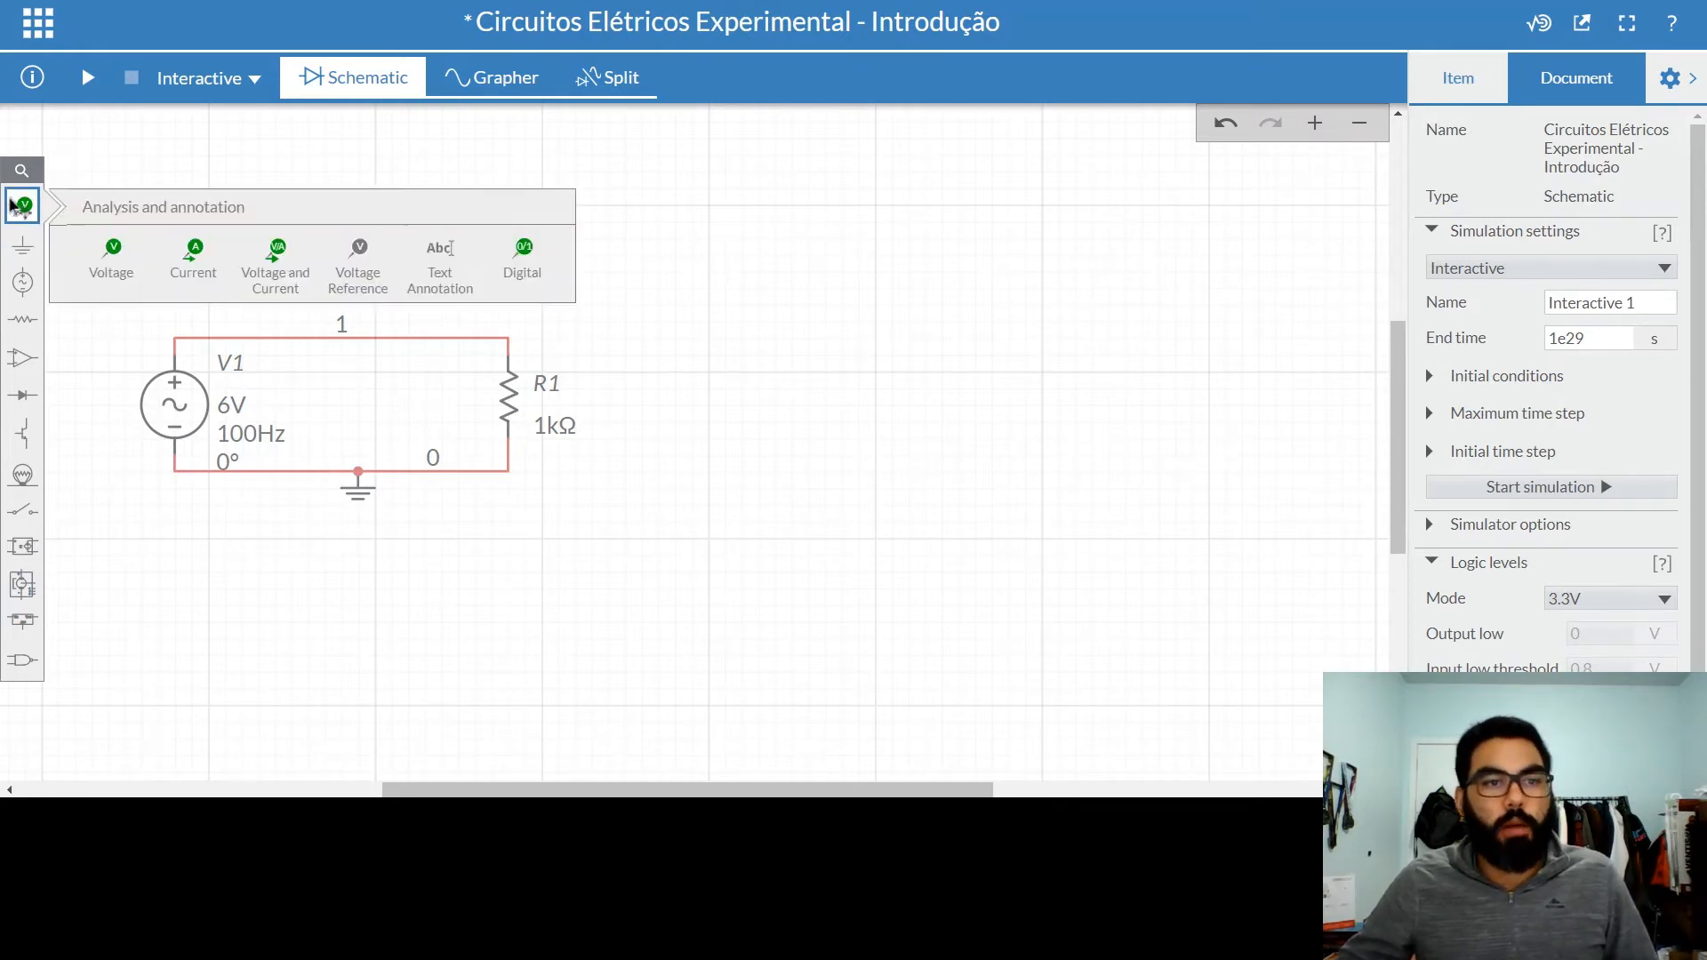
pyautogui.click(104, 257)
pyautogui.click(543, 305)
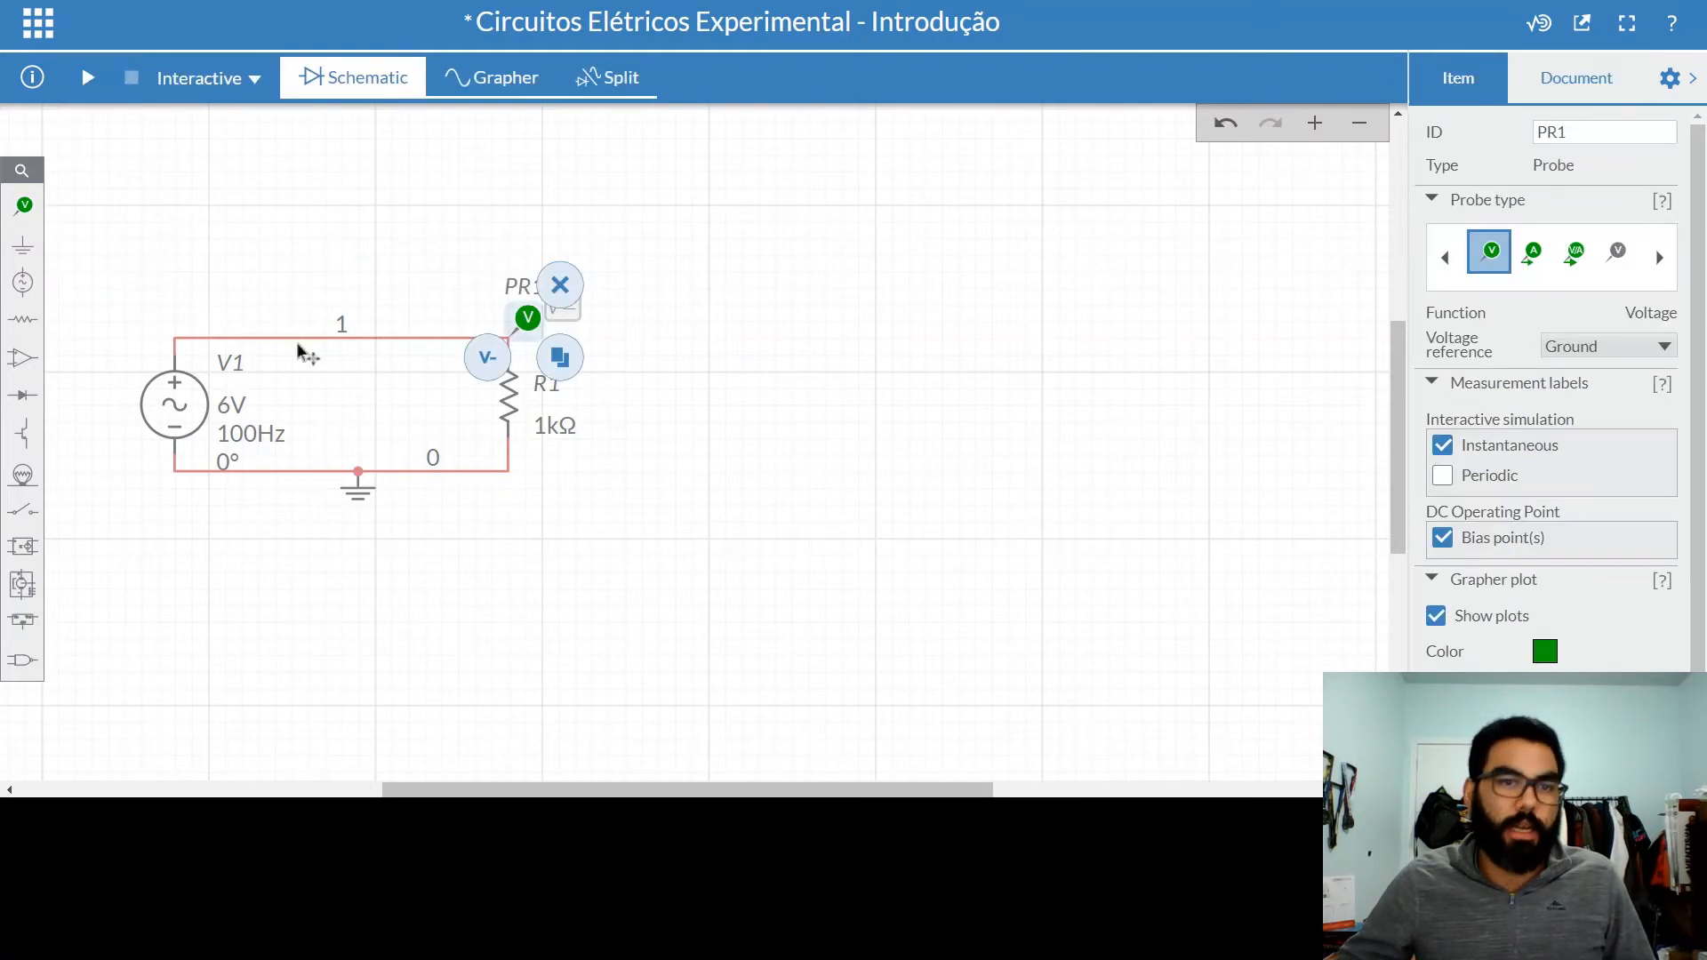
pyautogui.click(1046, 324)
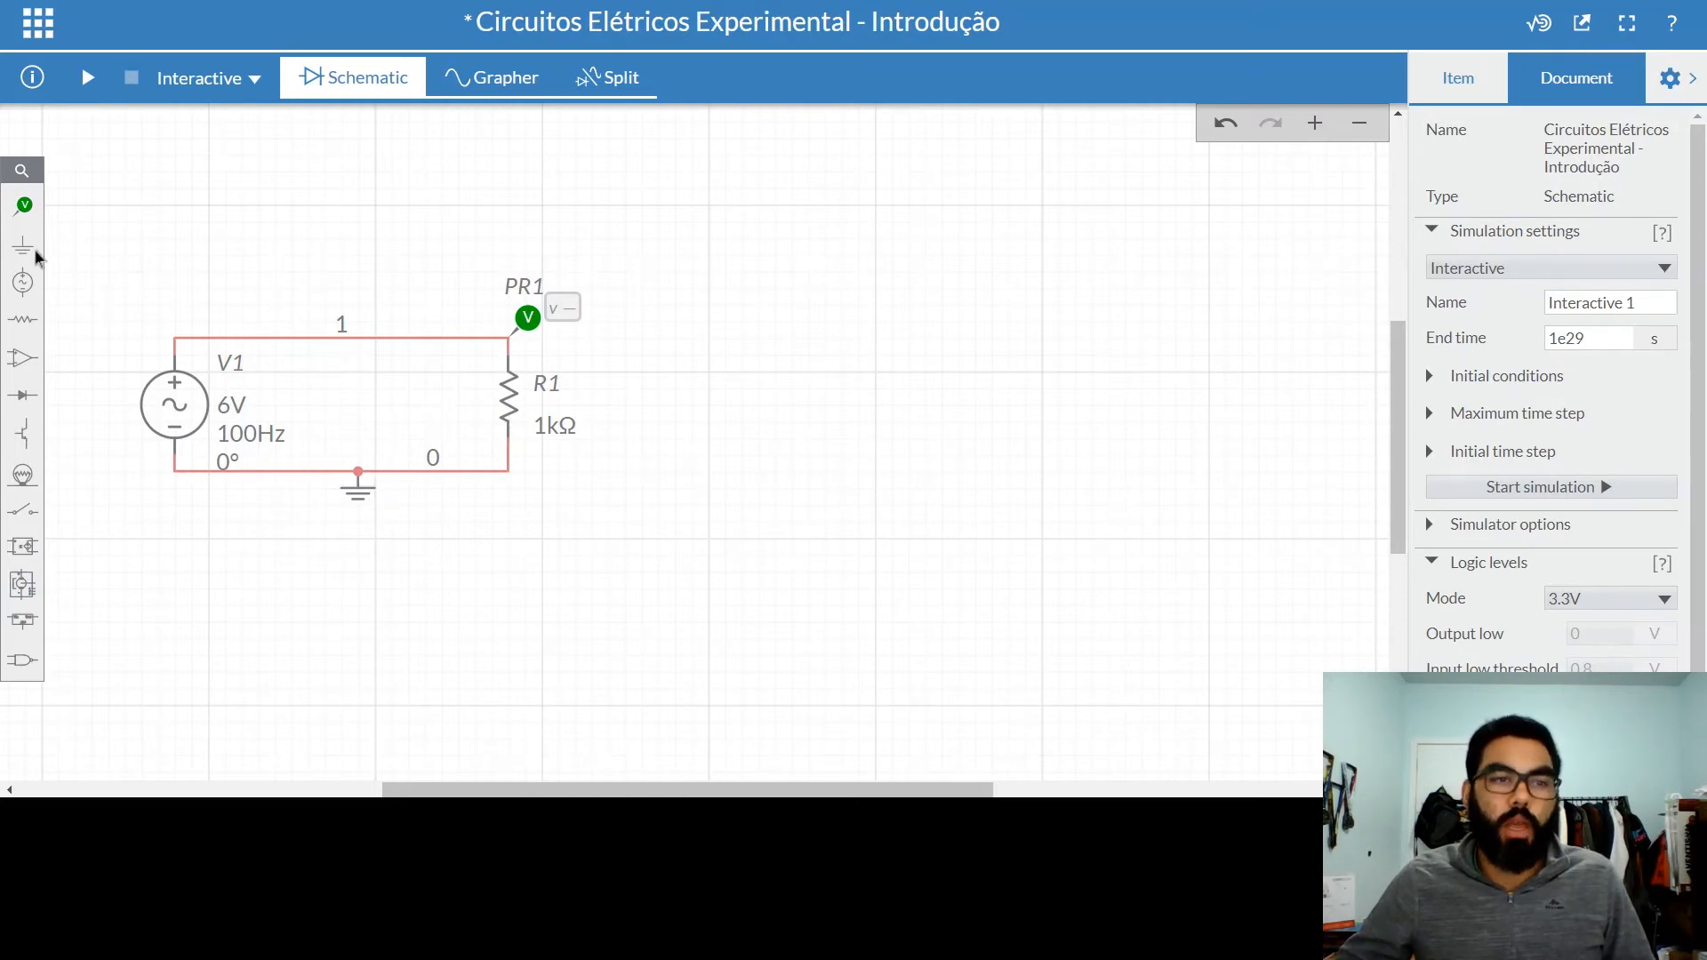
# Step: Attach a current probe to the upper wire between the source and the resistor
pyautogui.moveTo(15, 211)
pyautogui.click(190, 265)
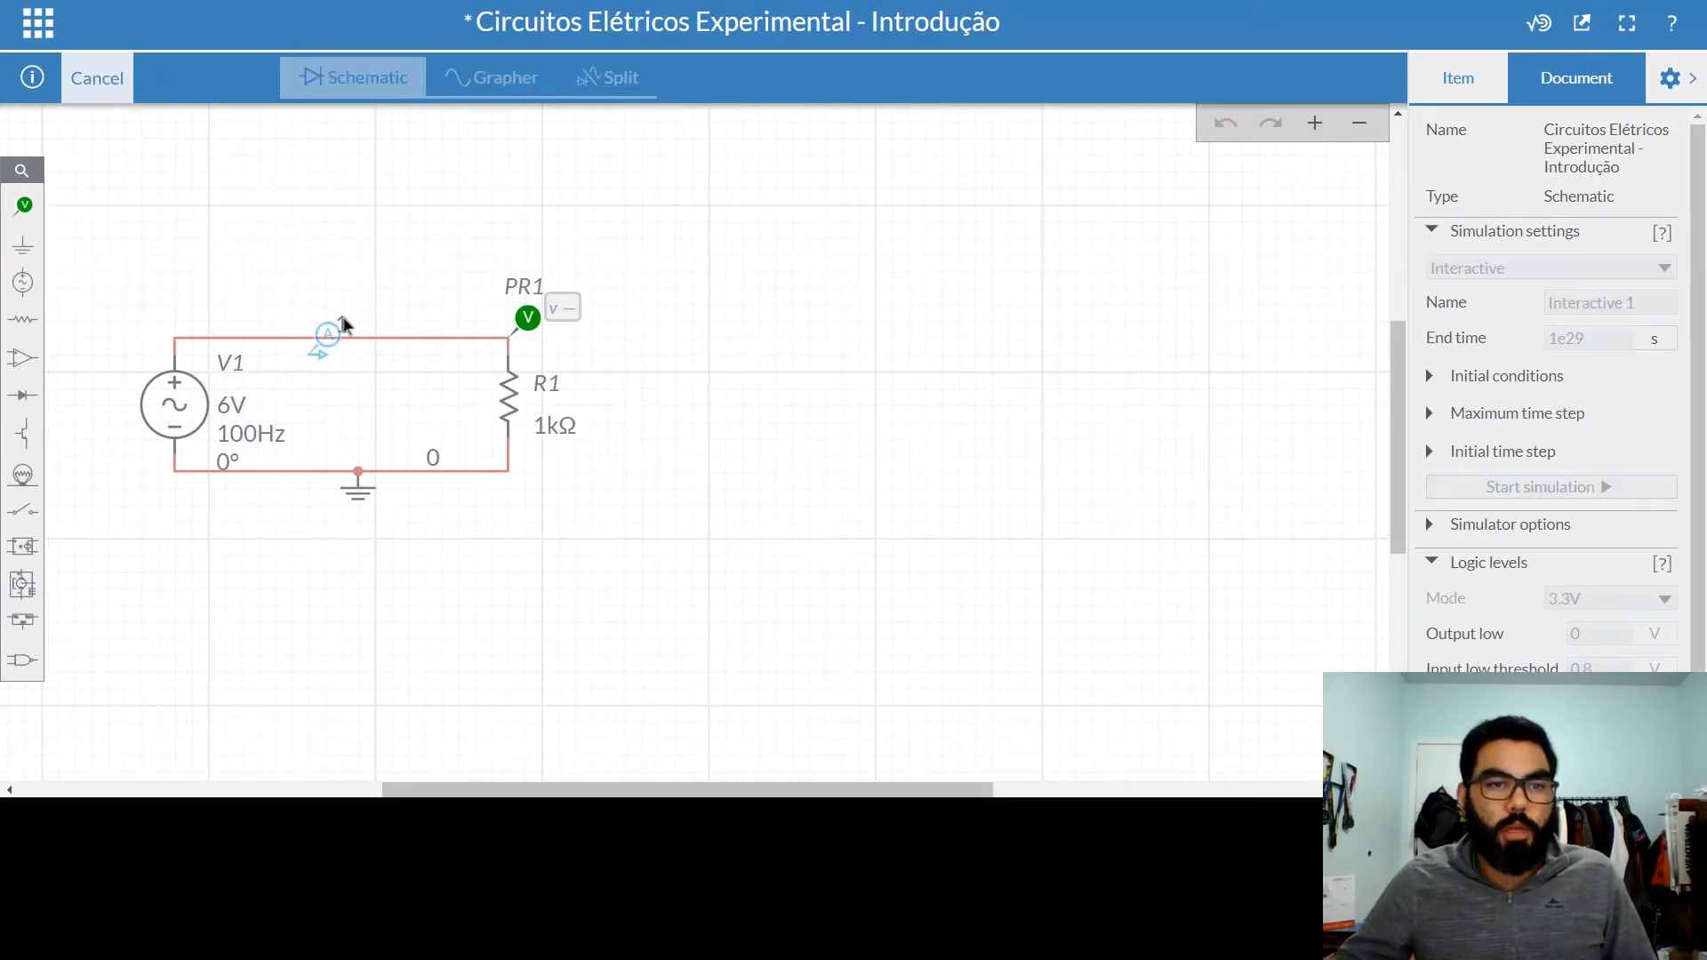
pyautogui.click(387, 300)
pyautogui.click(728, 152)
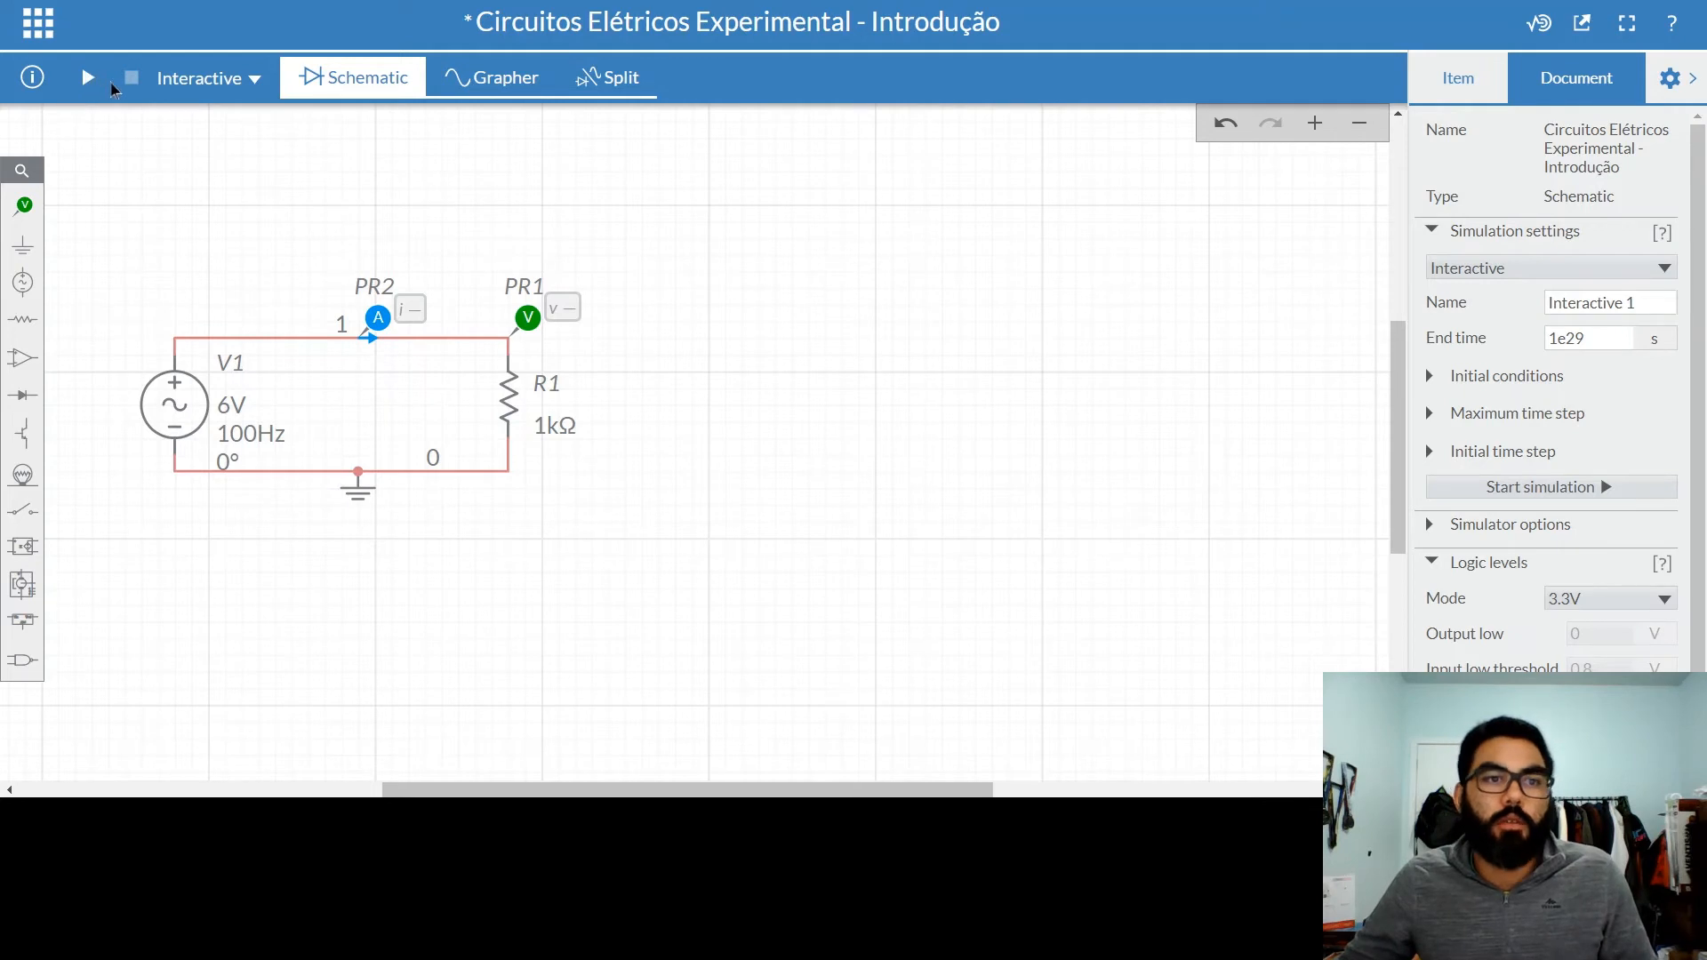
# Step: Keep the simulation type on Interactive and start simulating the circuit
pyautogui.click(249, 87)
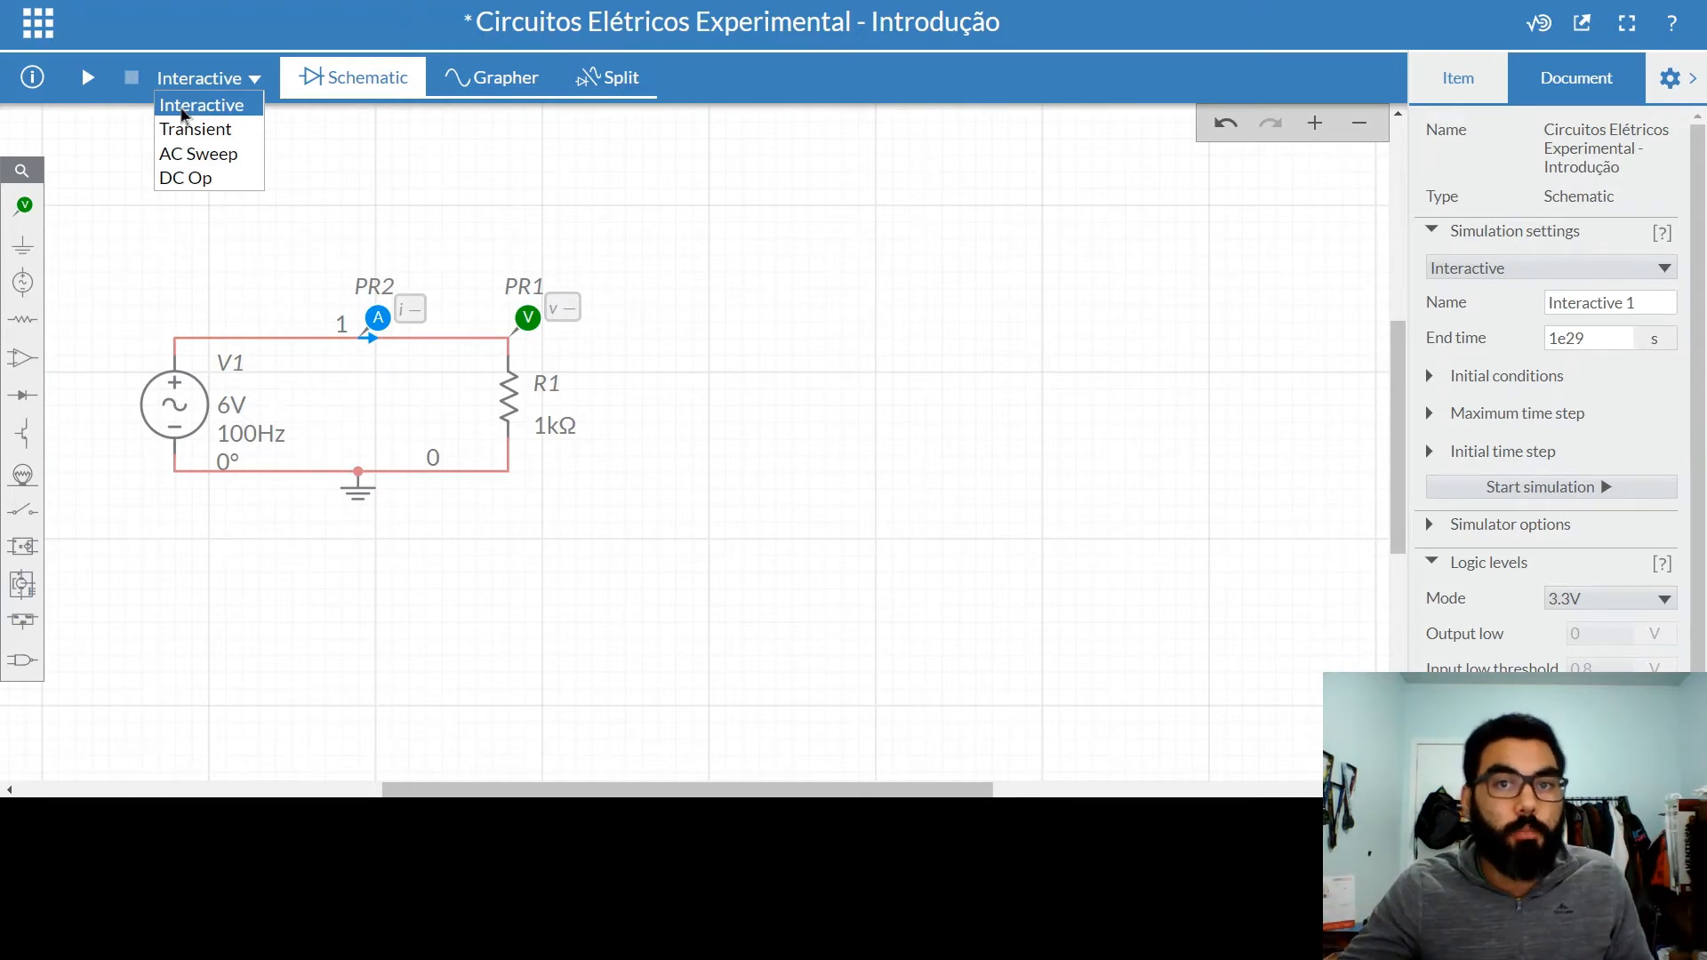
pyautogui.click(184, 109)
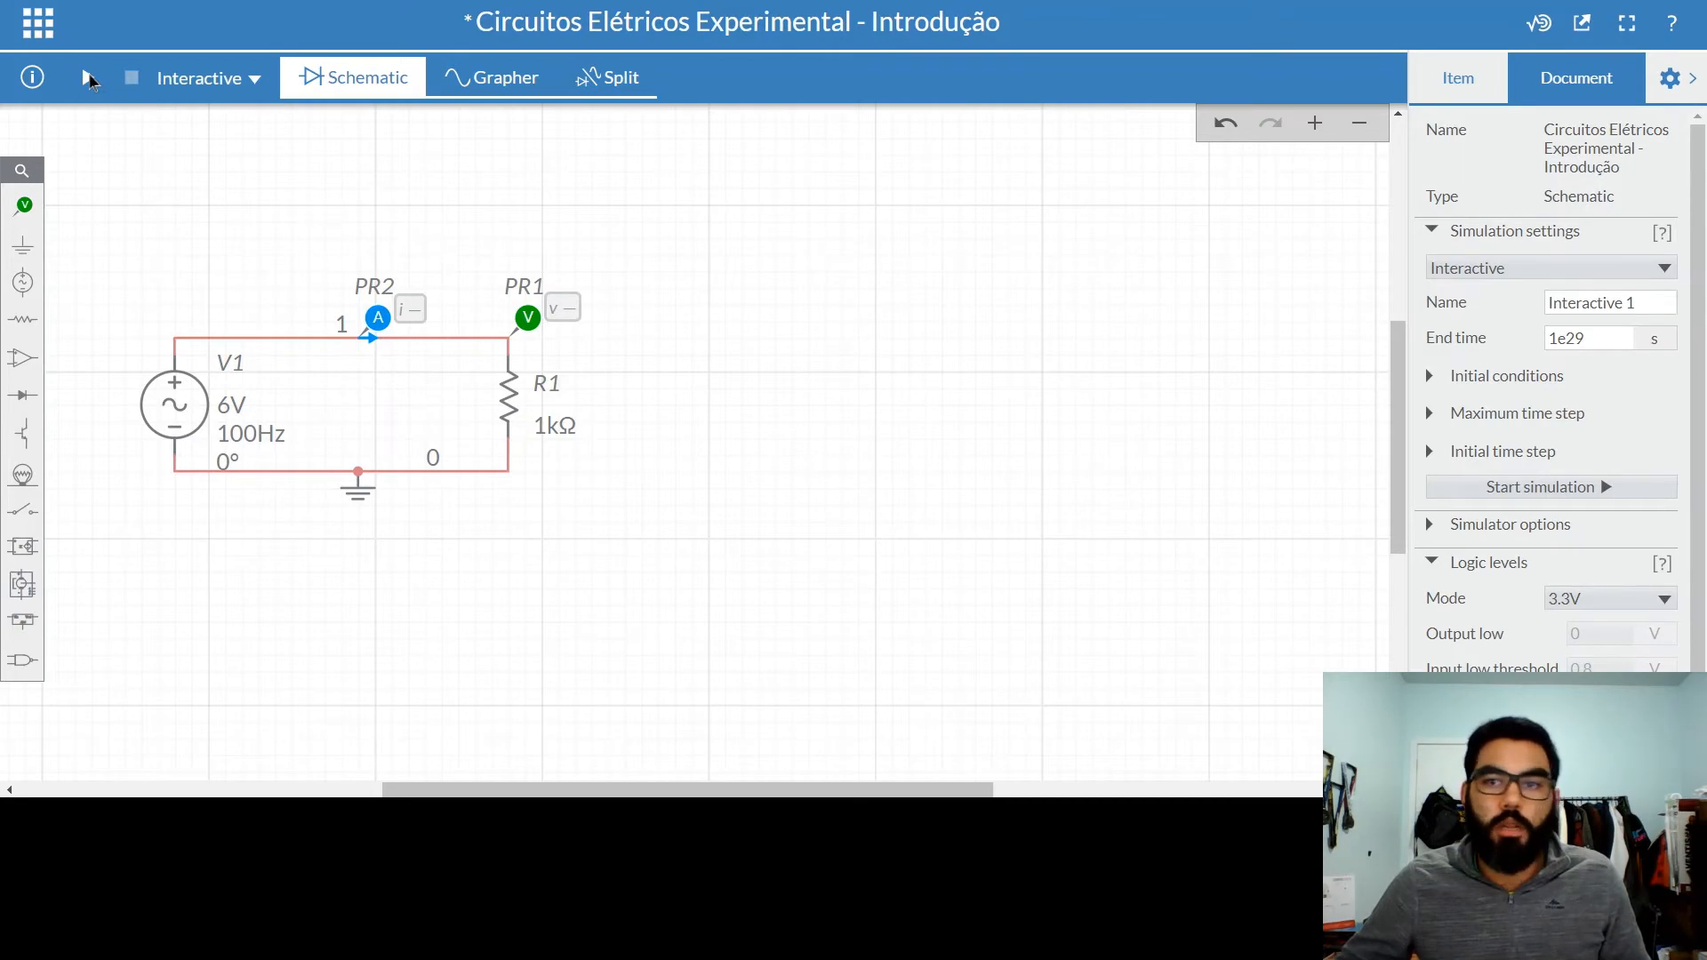
pyautogui.click(89, 78)
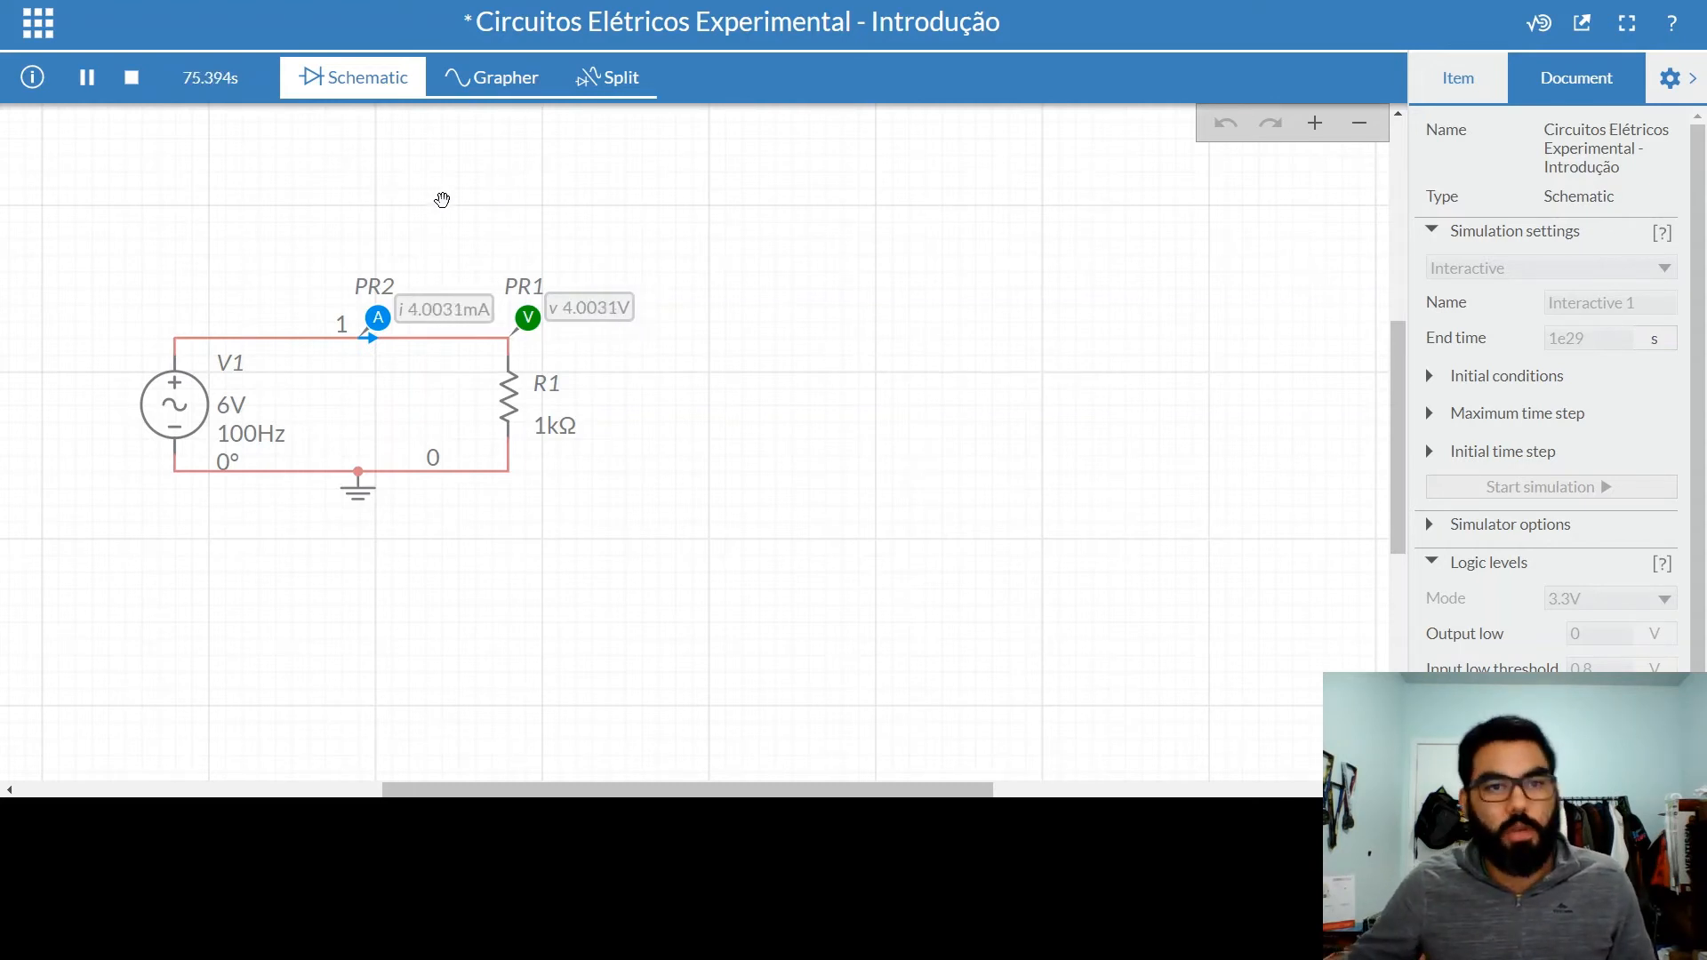
# Step: View the probe waveforms on the grapher and alongside the schematic, with the whole circuit in view
pyautogui.click(499, 77)
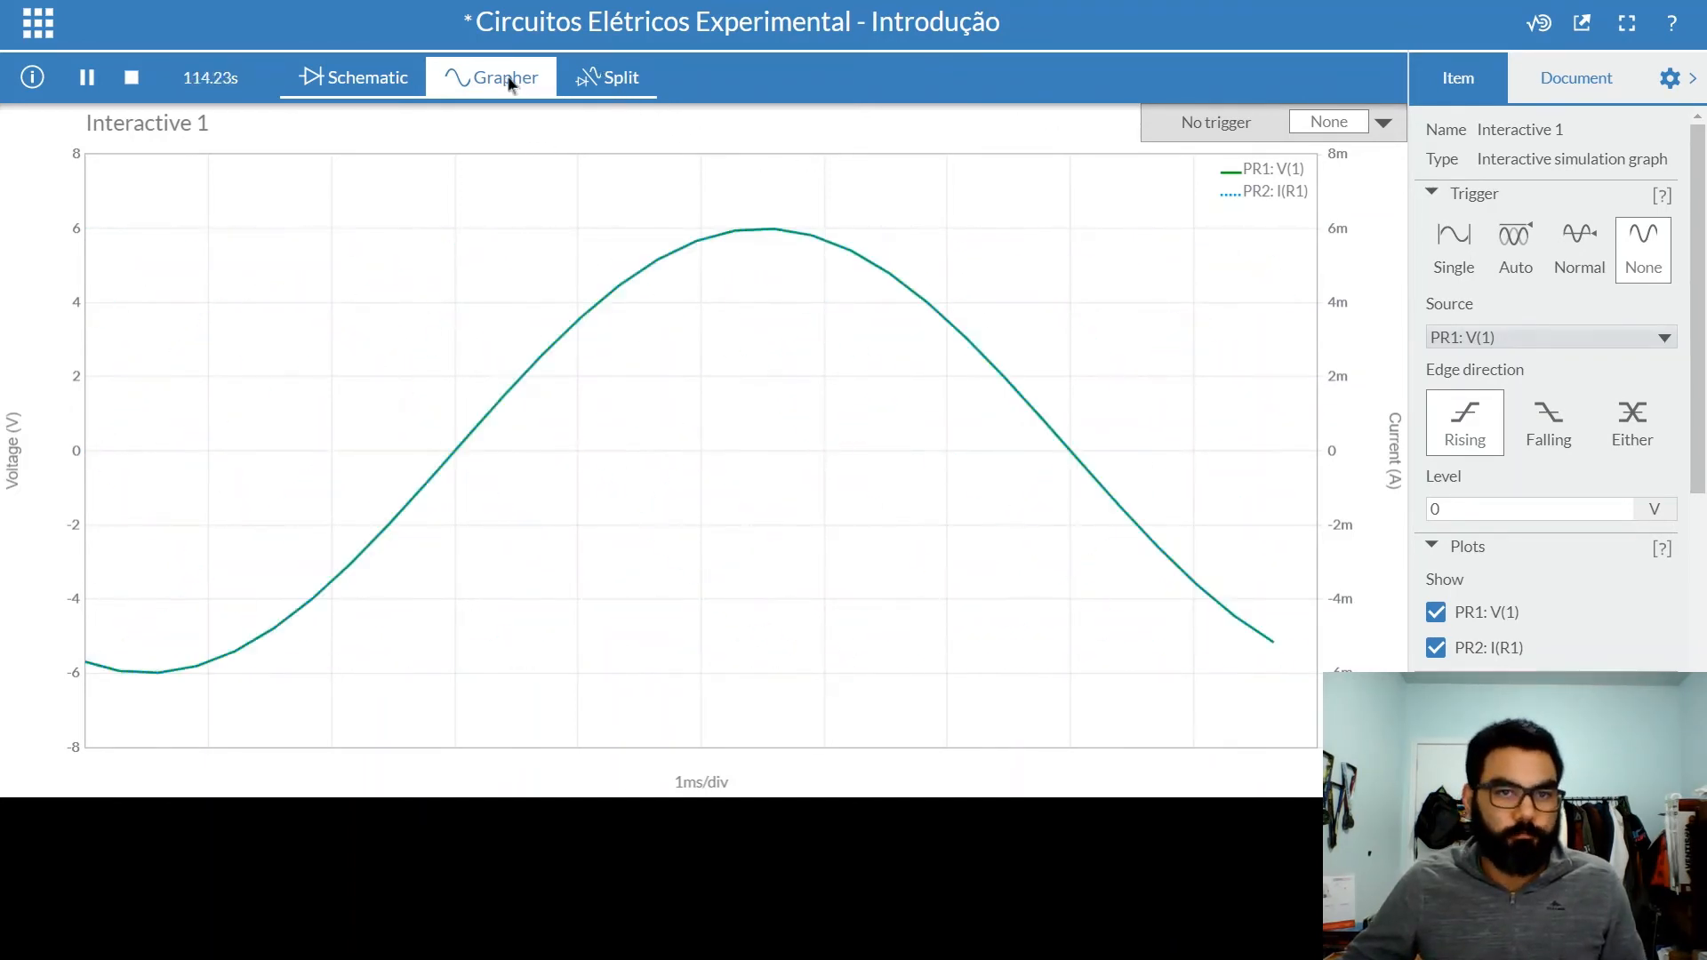
pyautogui.click(594, 78)
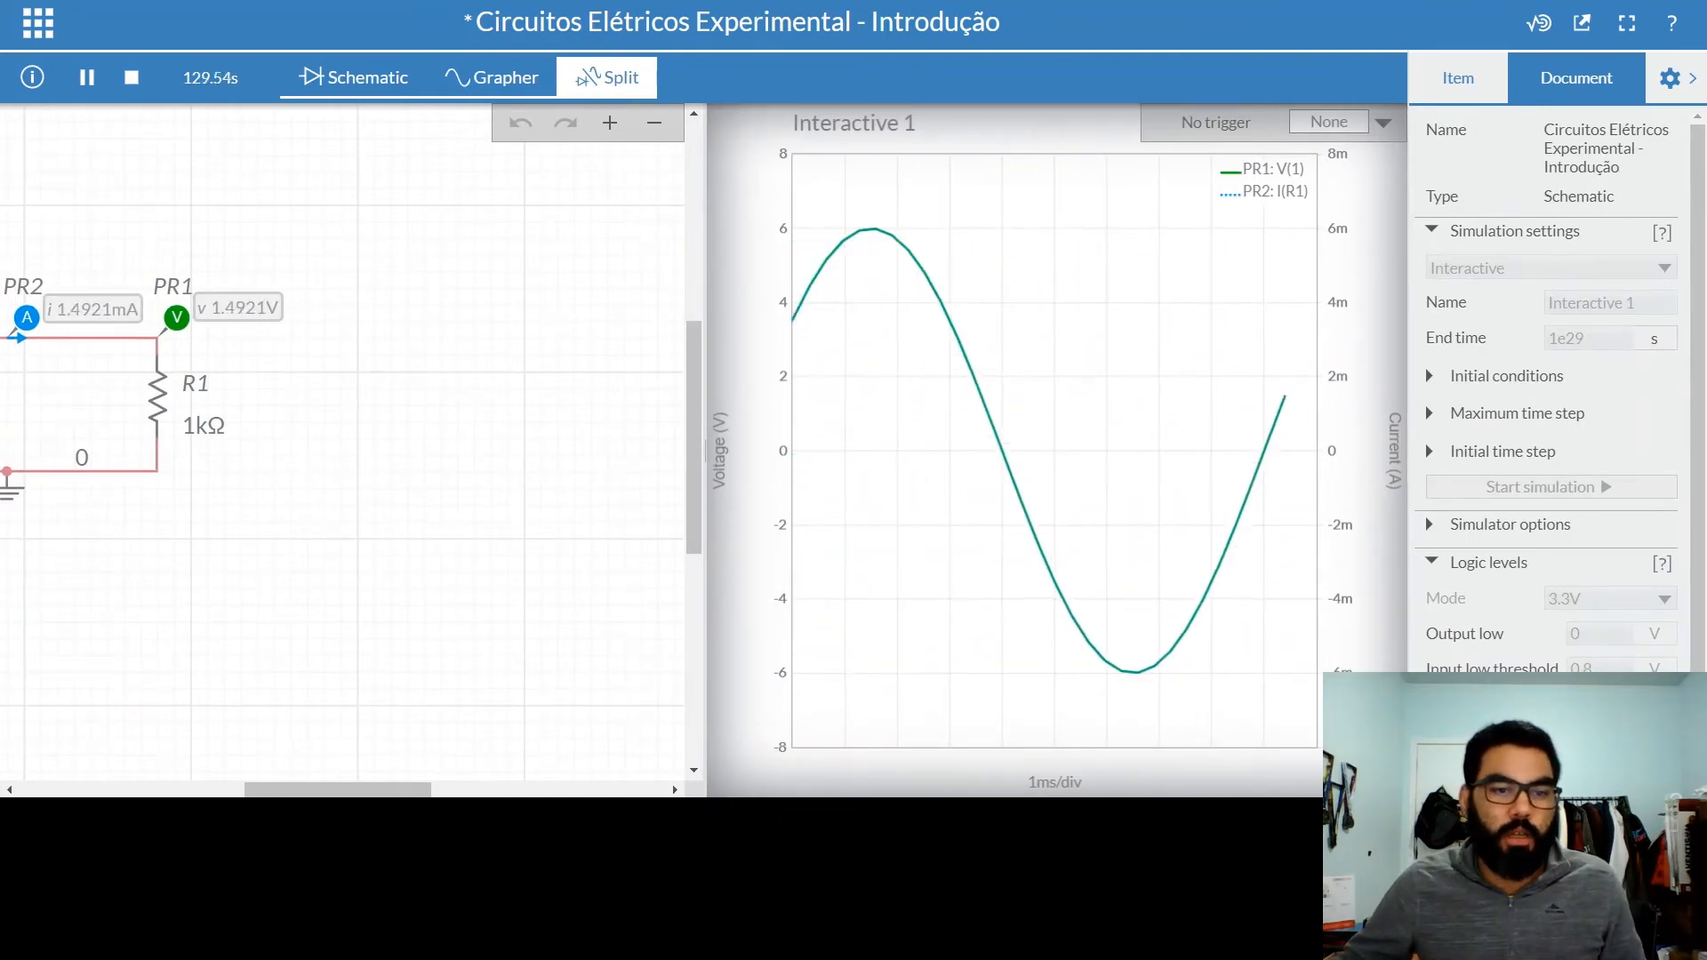
pyautogui.moveTo(334, 790); pyautogui.dragTo(262, 789)
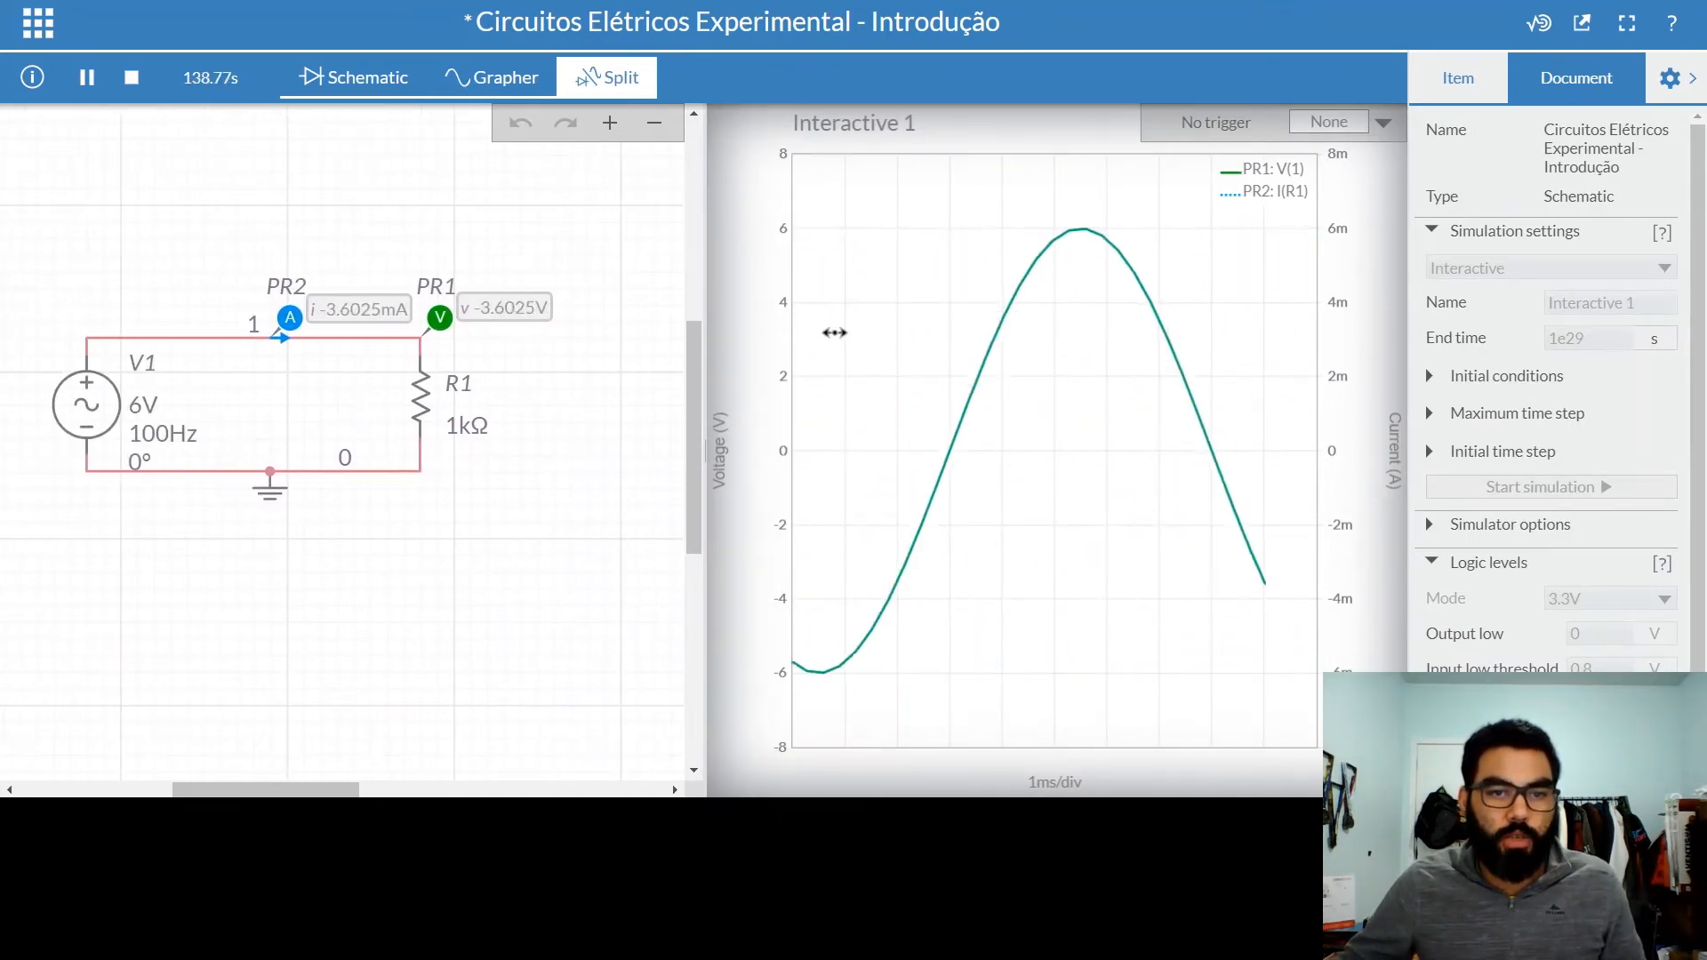
pyautogui.click(702, 316)
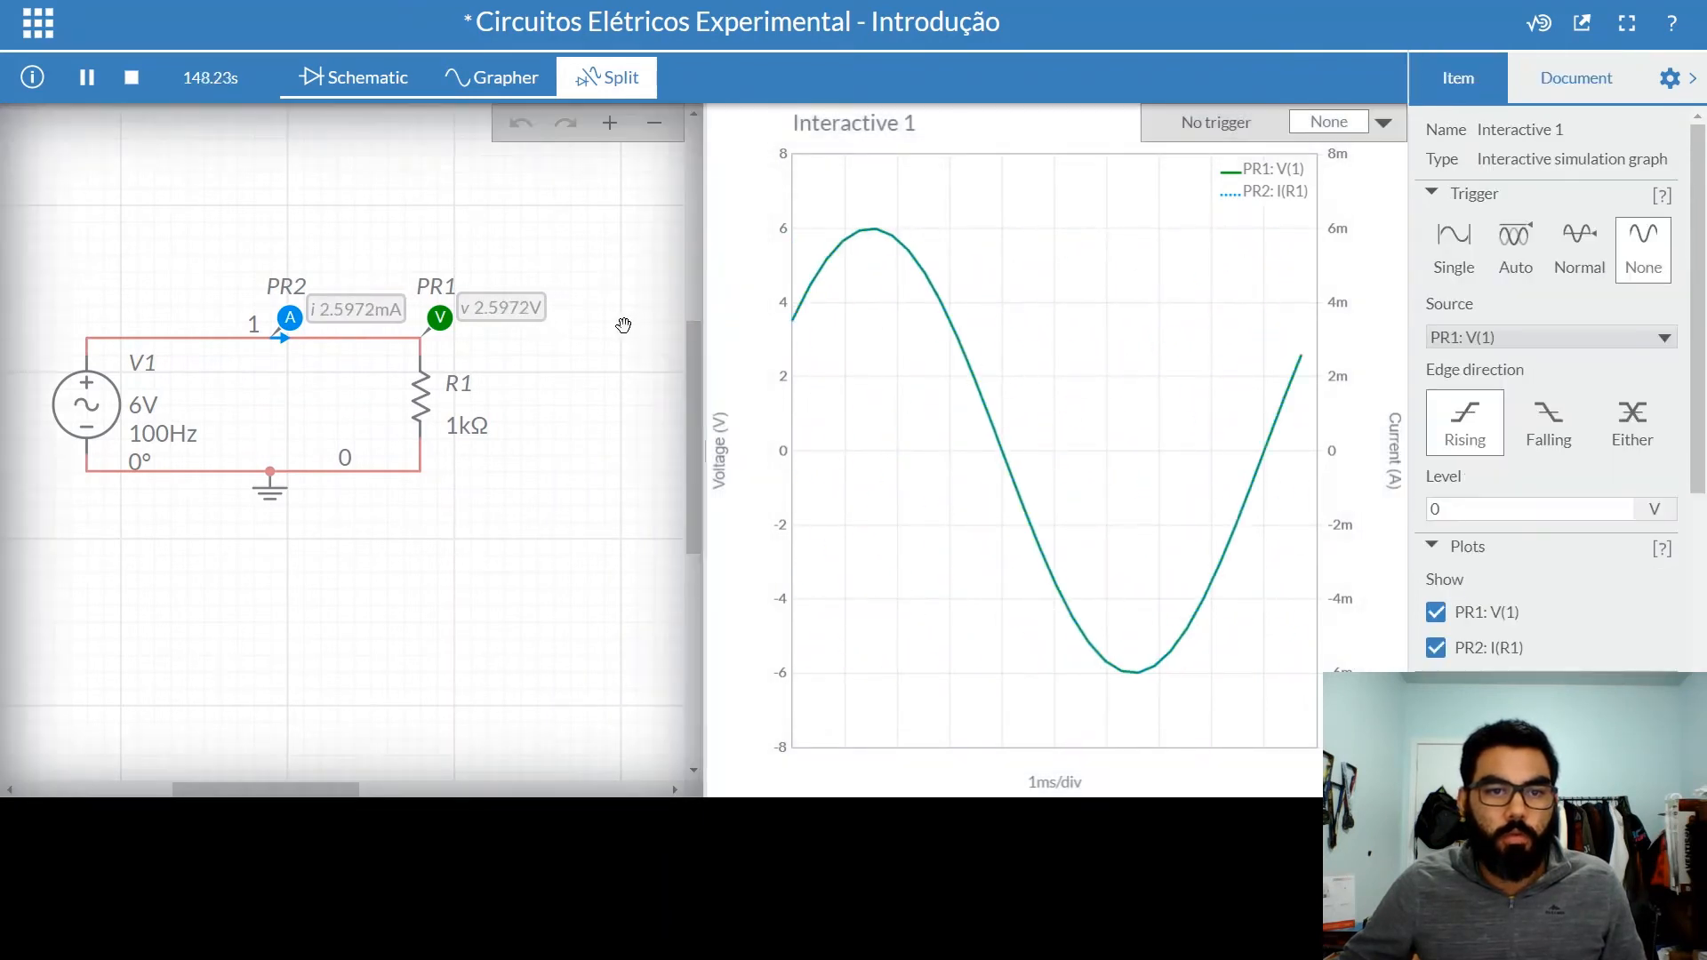
pyautogui.click(700, 304)
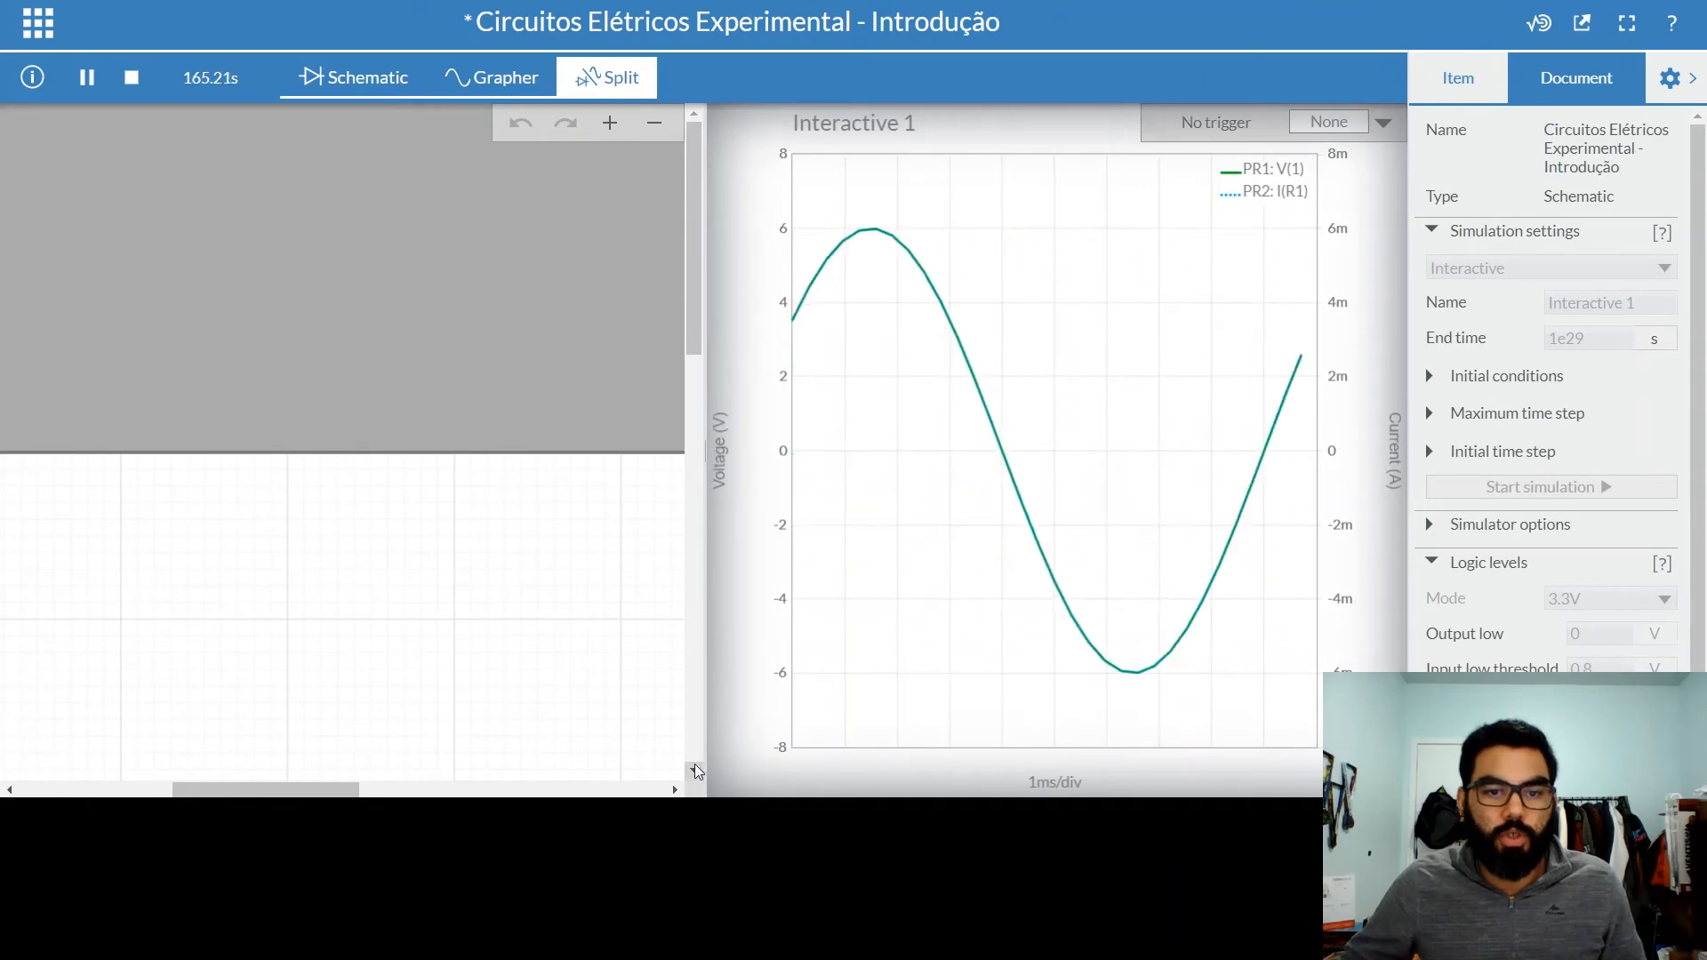
pyautogui.click(703, 647)
pyautogui.click(712, 265)
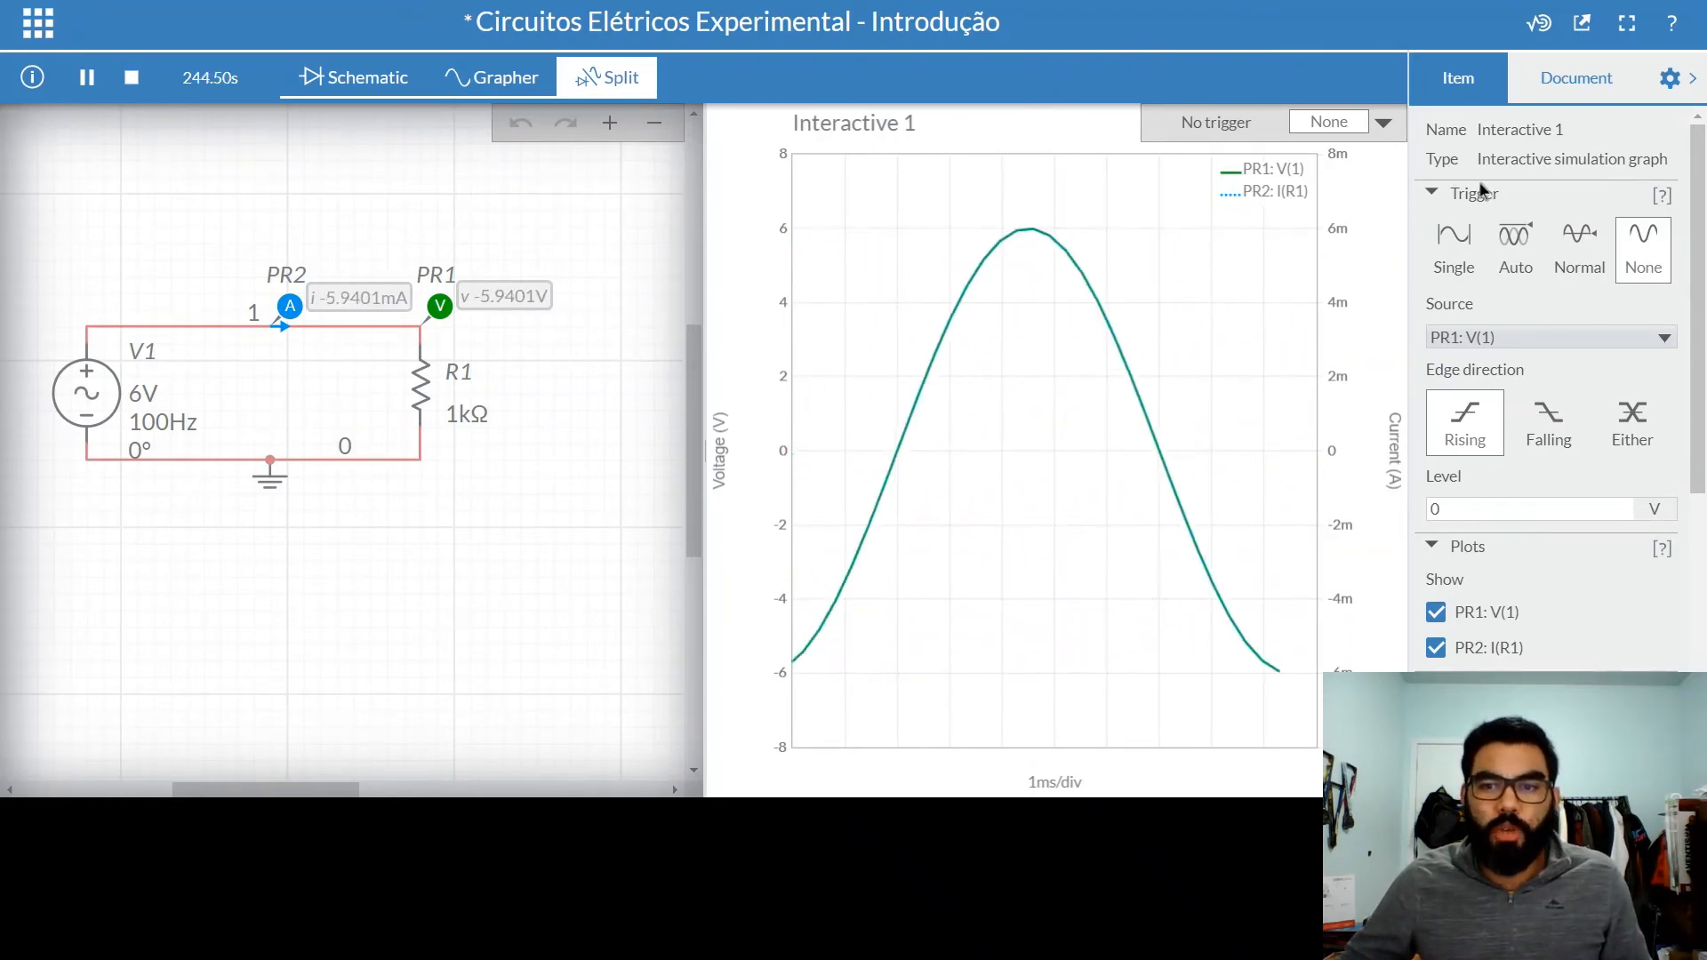
# Step: Set the interactive graph's trigger type to Single and show the grapher on its own
pyautogui.click(1446, 233)
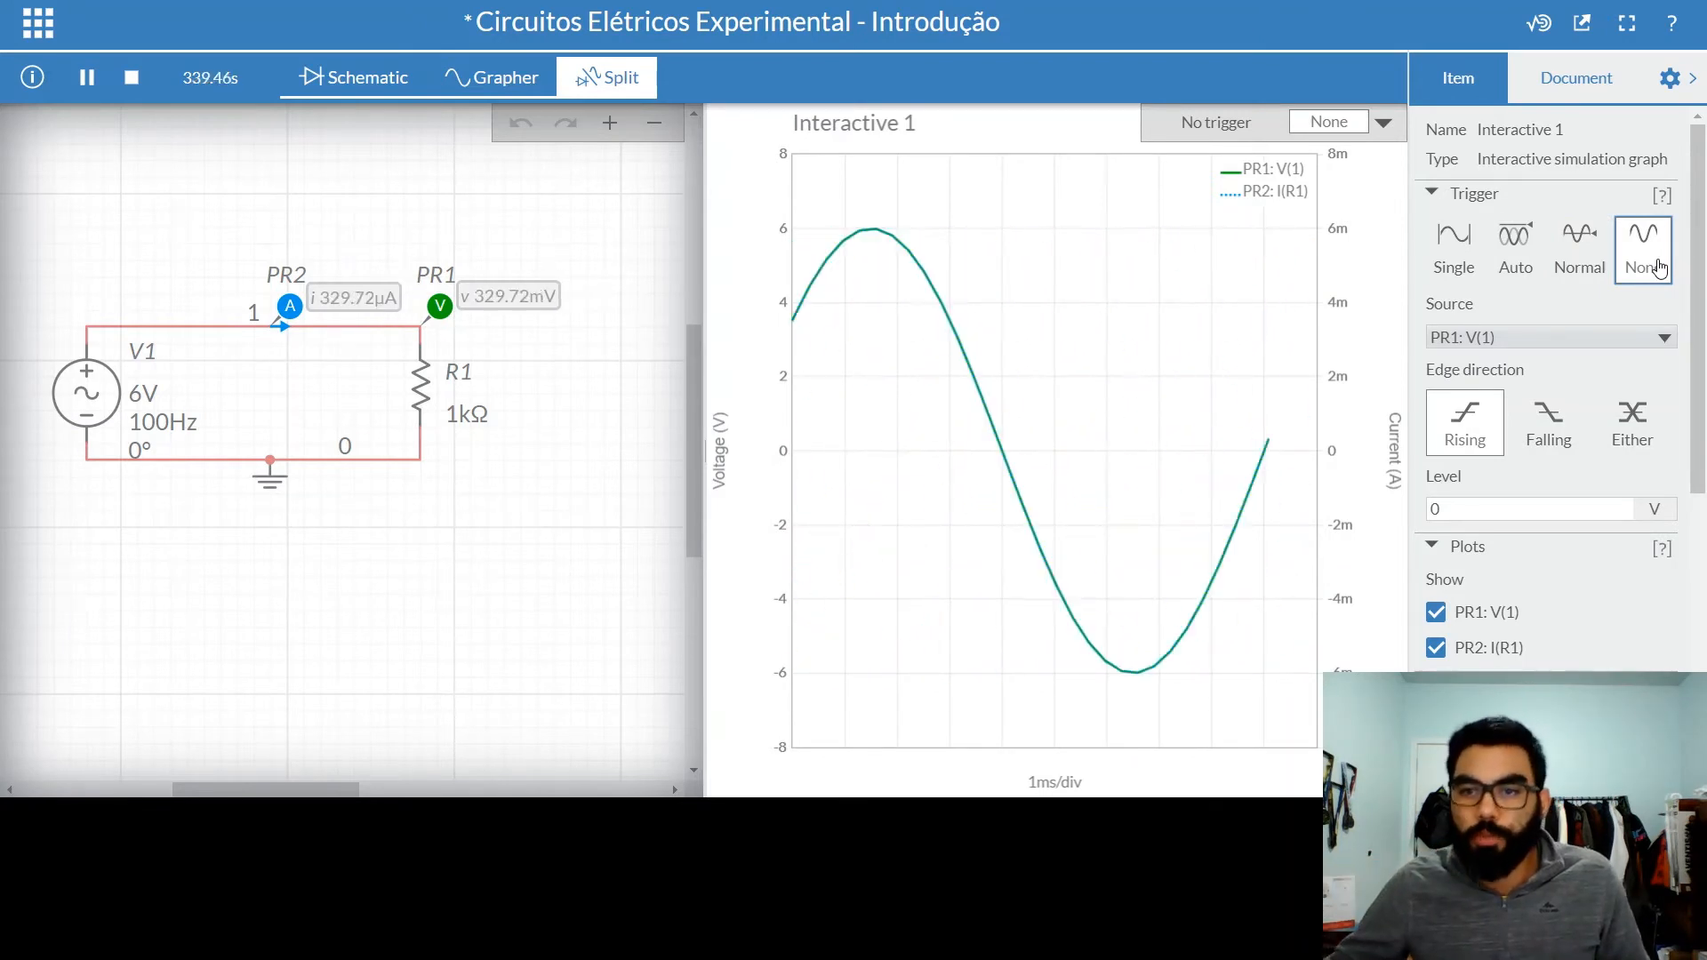
pyautogui.click(1452, 238)
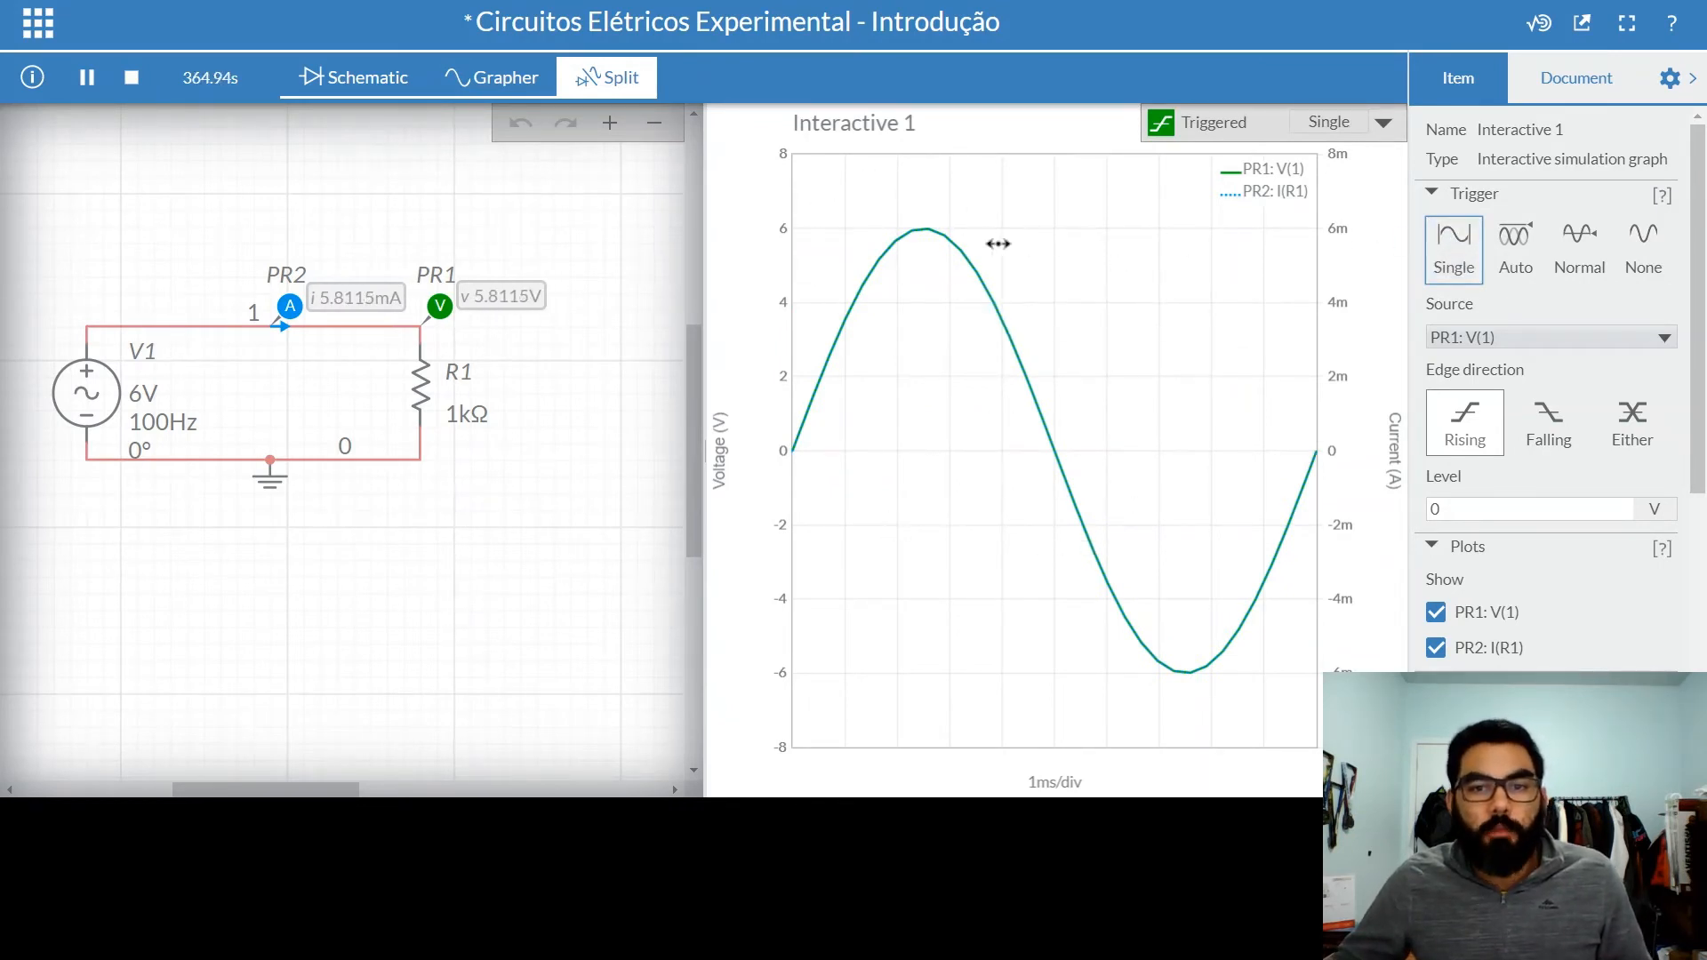
pyautogui.click(507, 78)
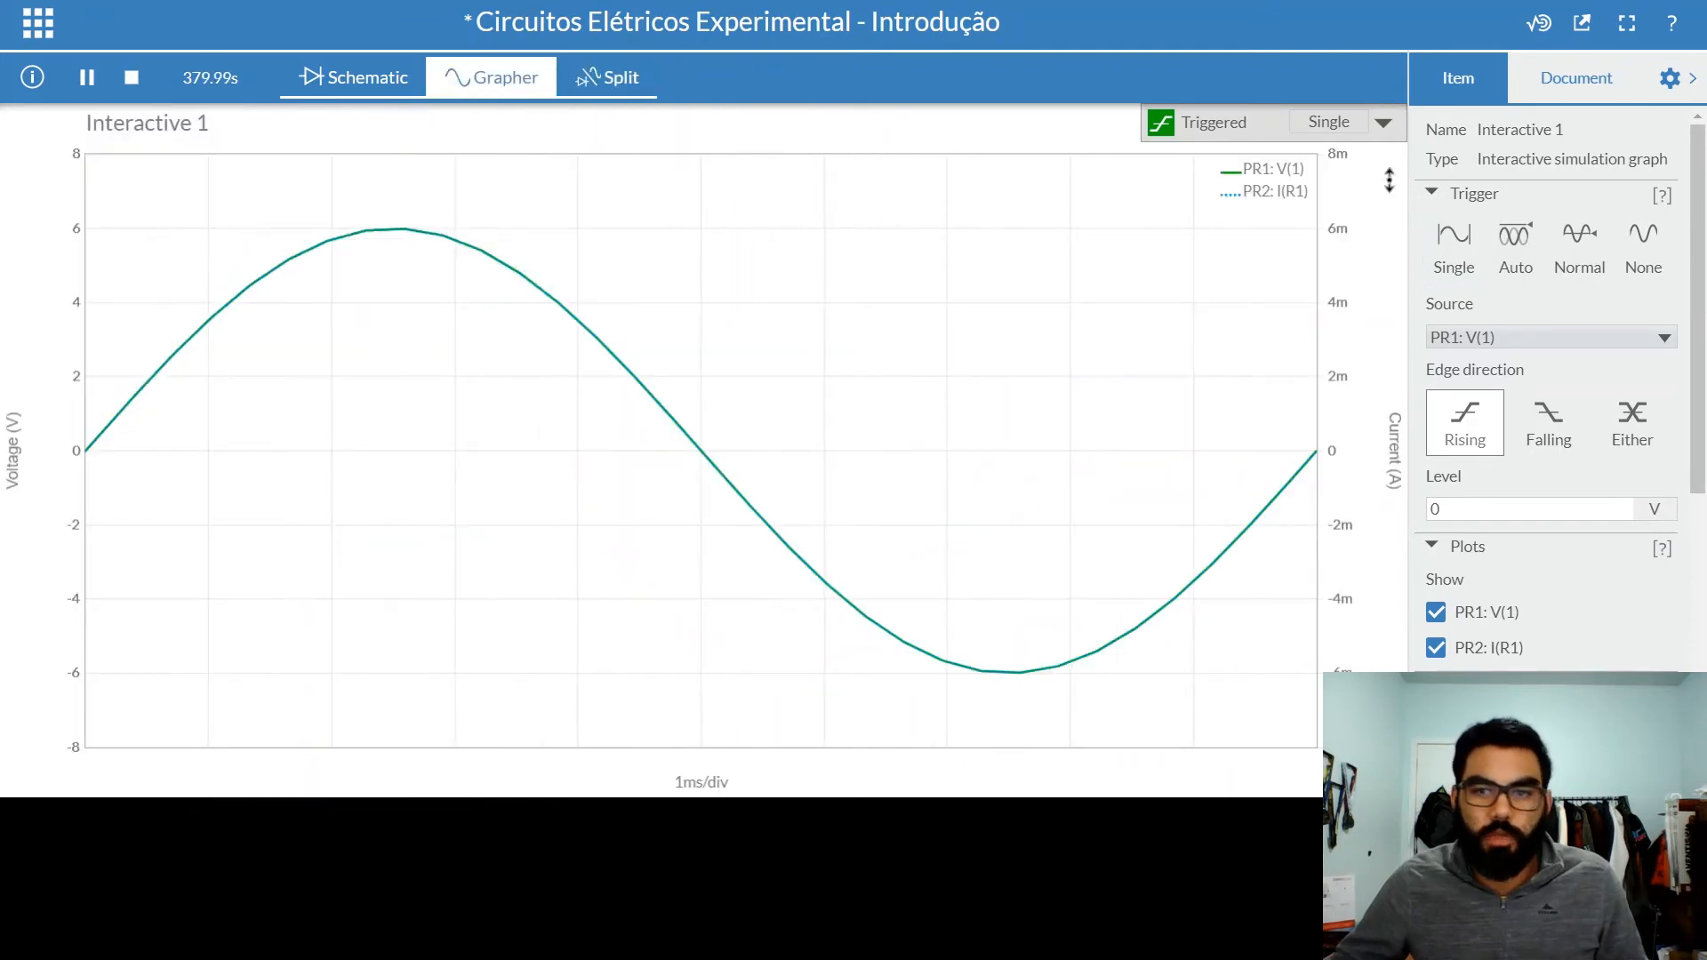
# Step: Try the Auto and Normal trigger types on the graph, and return the trigger to Single
pyautogui.click(1514, 238)
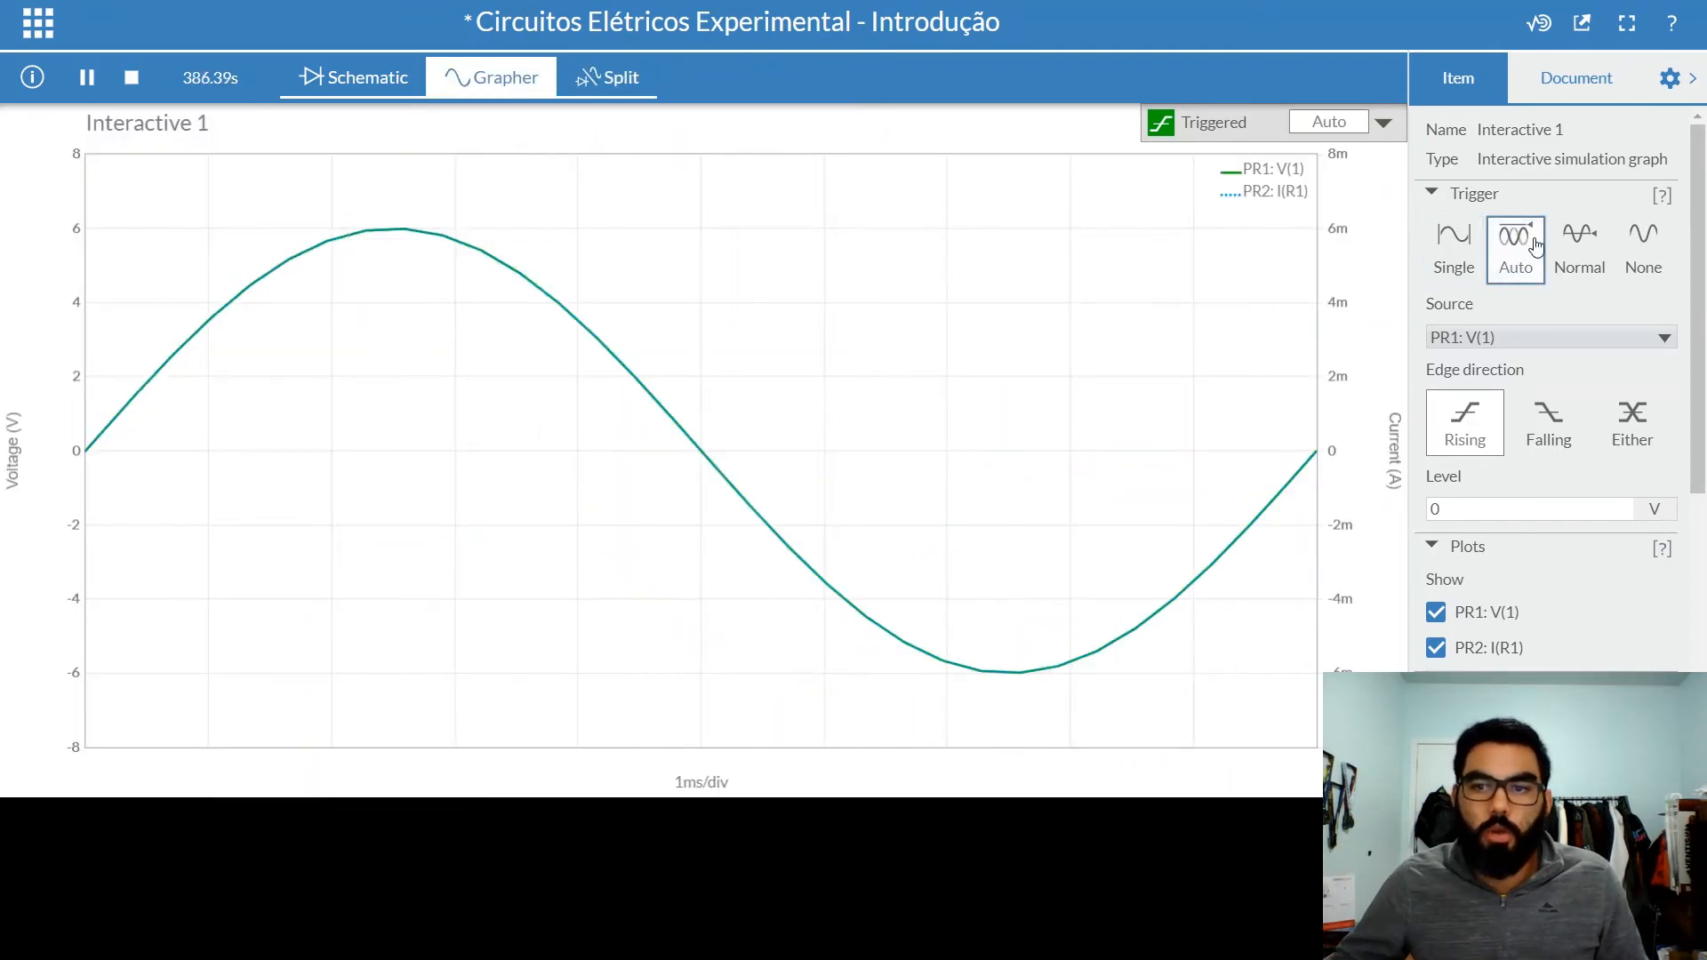
pyautogui.click(1579, 242)
pyautogui.click(1453, 245)
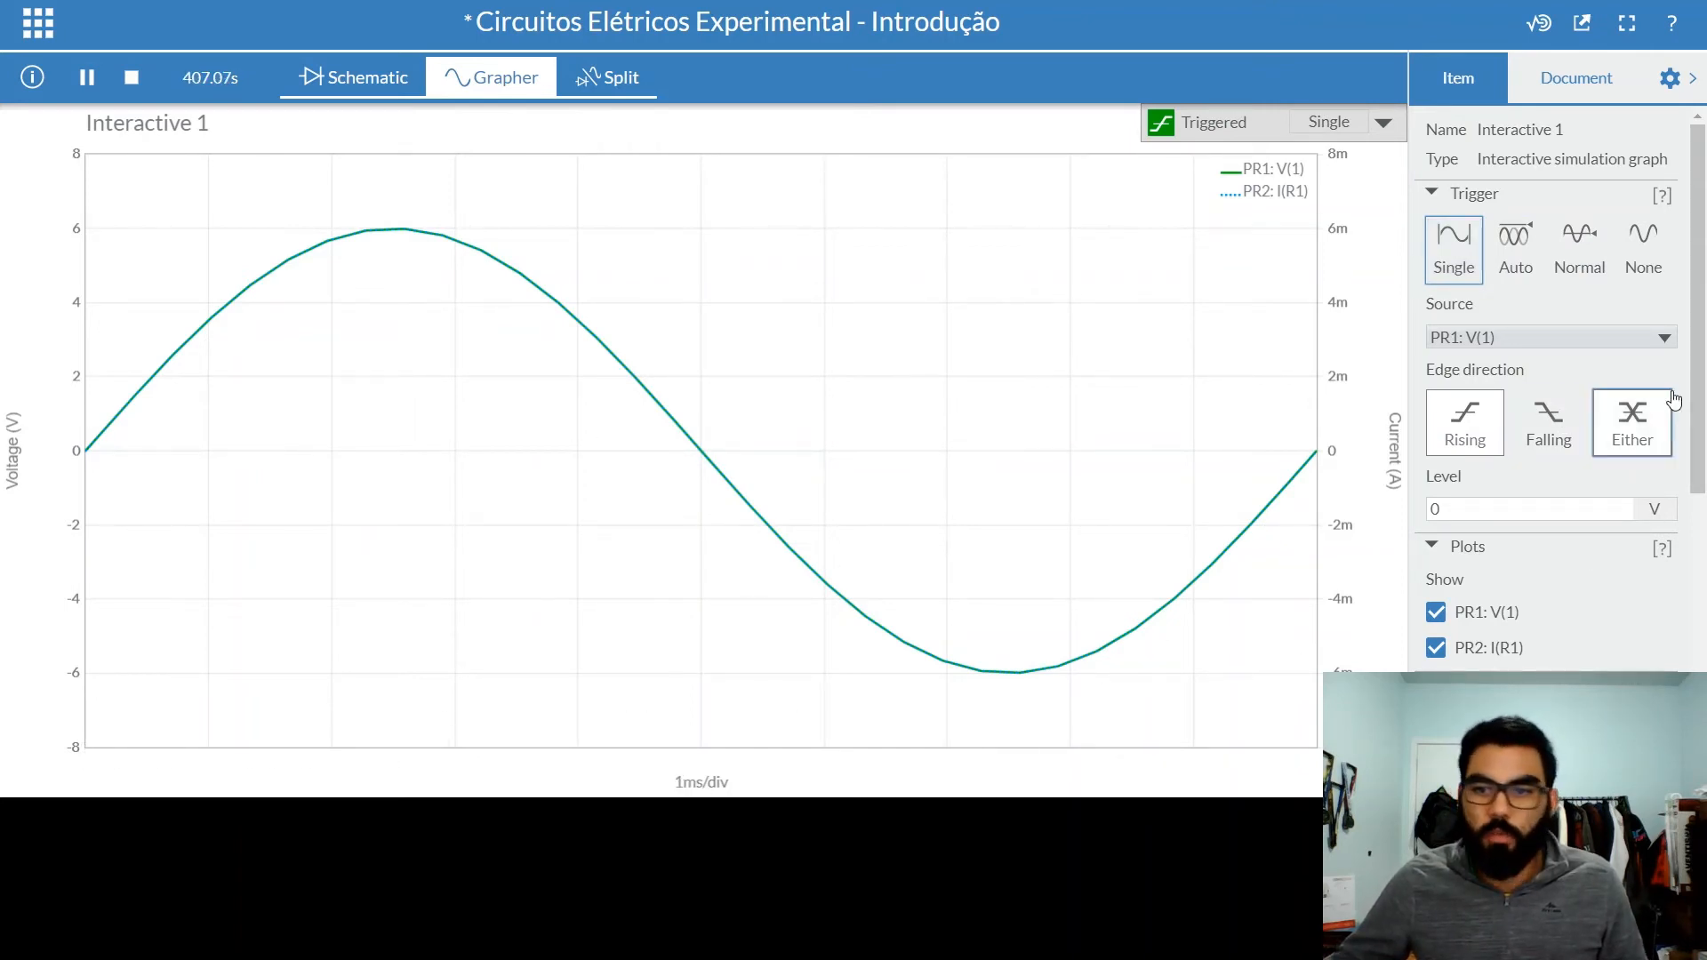
# Step: Set the graph's time scale to 2 ms per division
pyautogui.scroll(-6, 1665, 396)
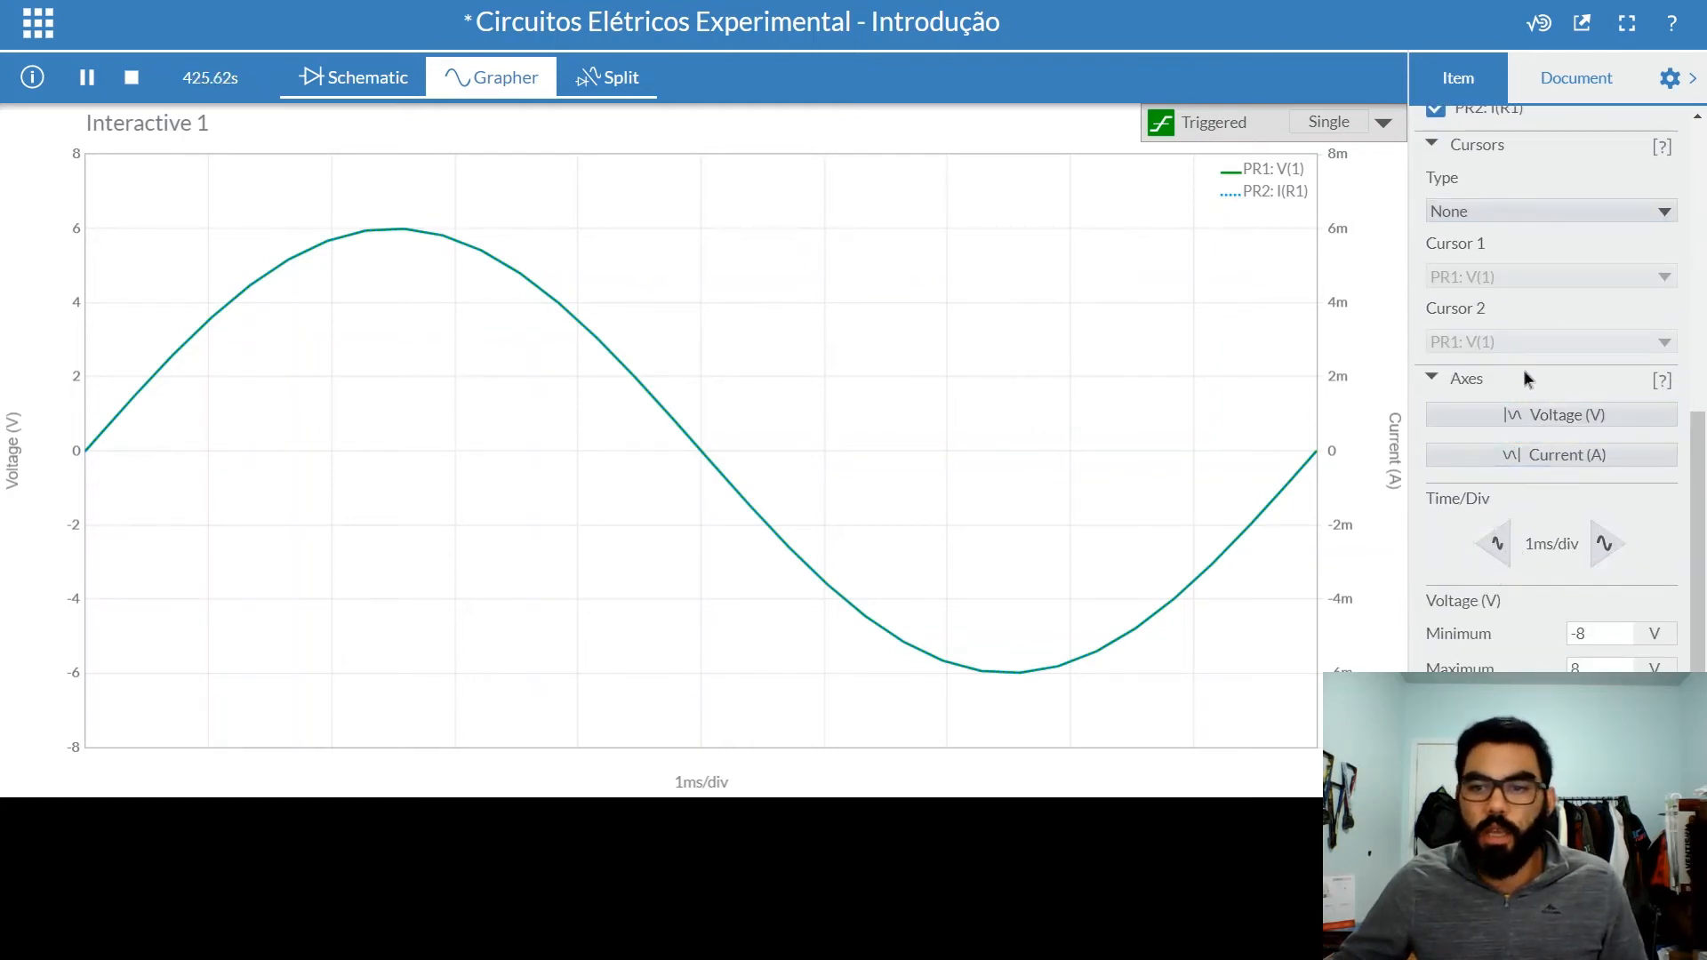
pyautogui.click(1609, 545)
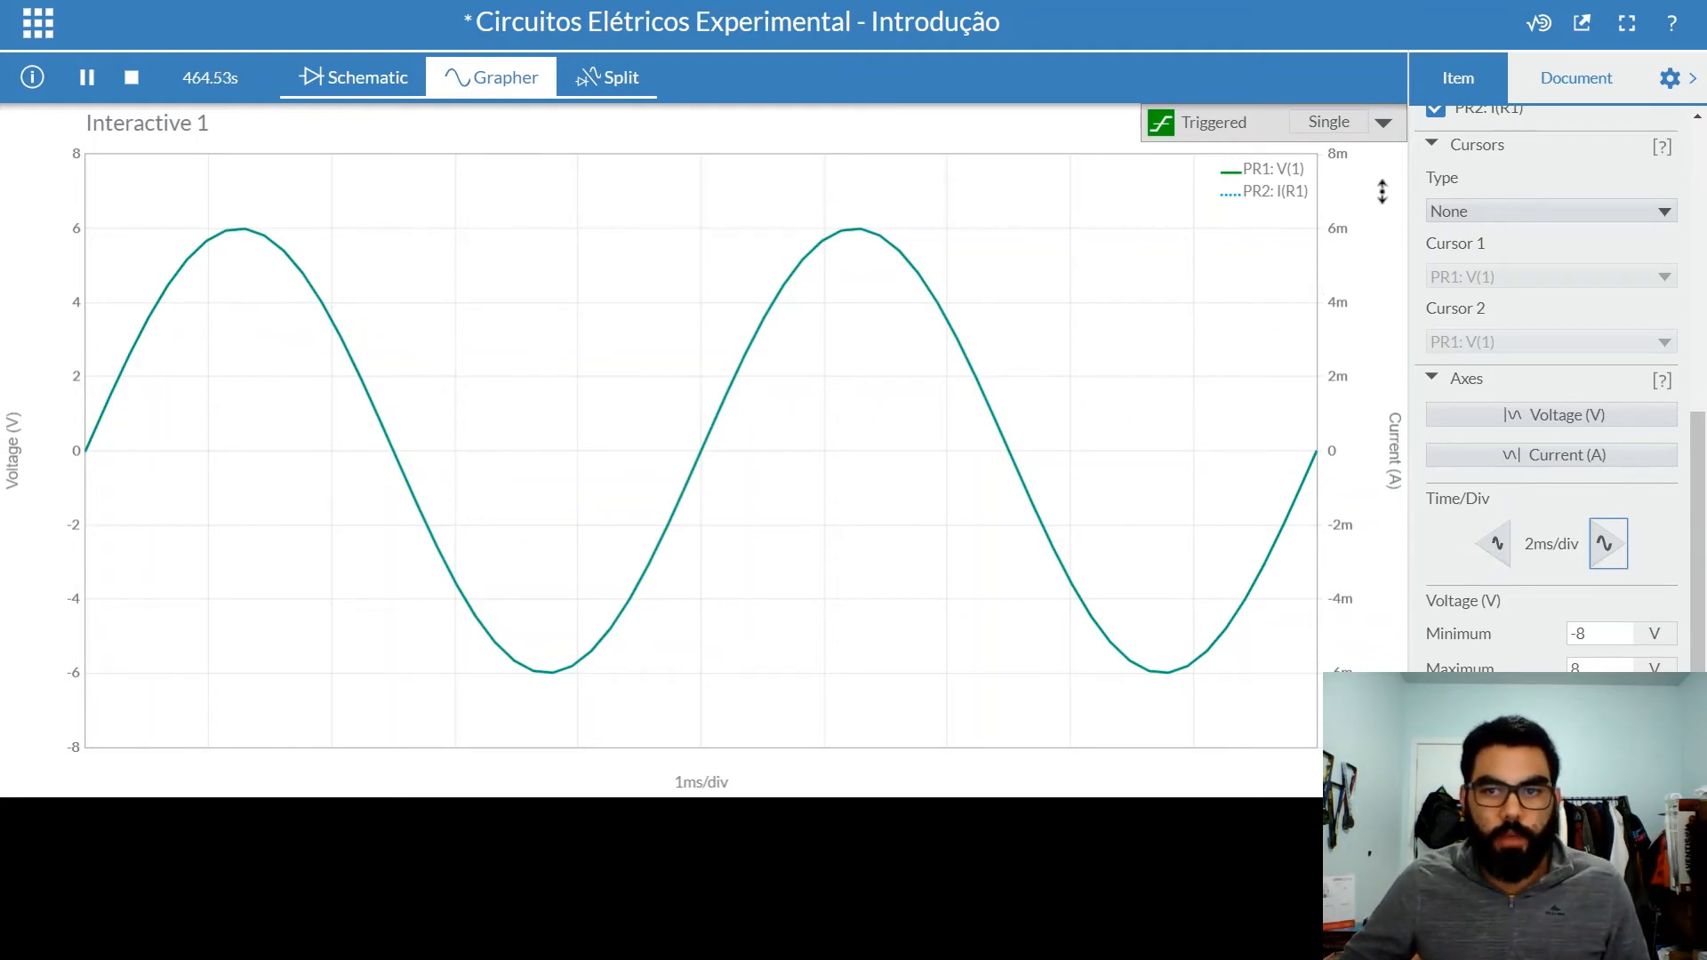
pyautogui.scroll(5, 1547, 343)
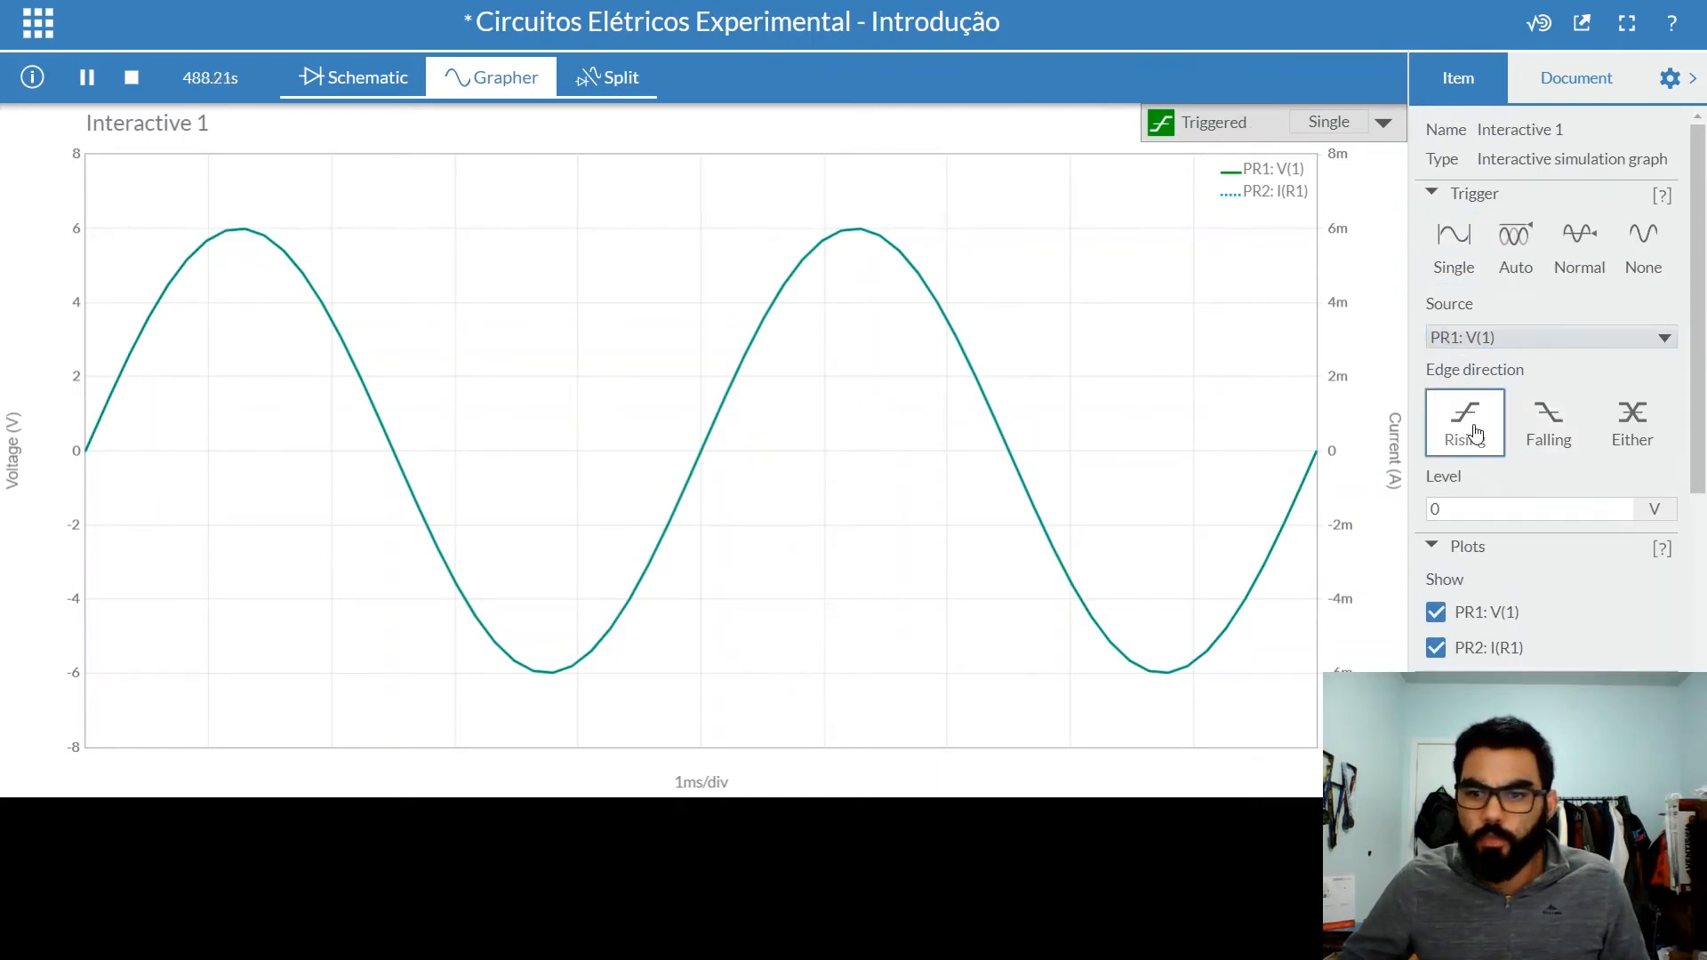
# Step: Hide the voltage probe's PR1: V(1) trace on the graph and show it again
pyautogui.moveTo(905, 274)
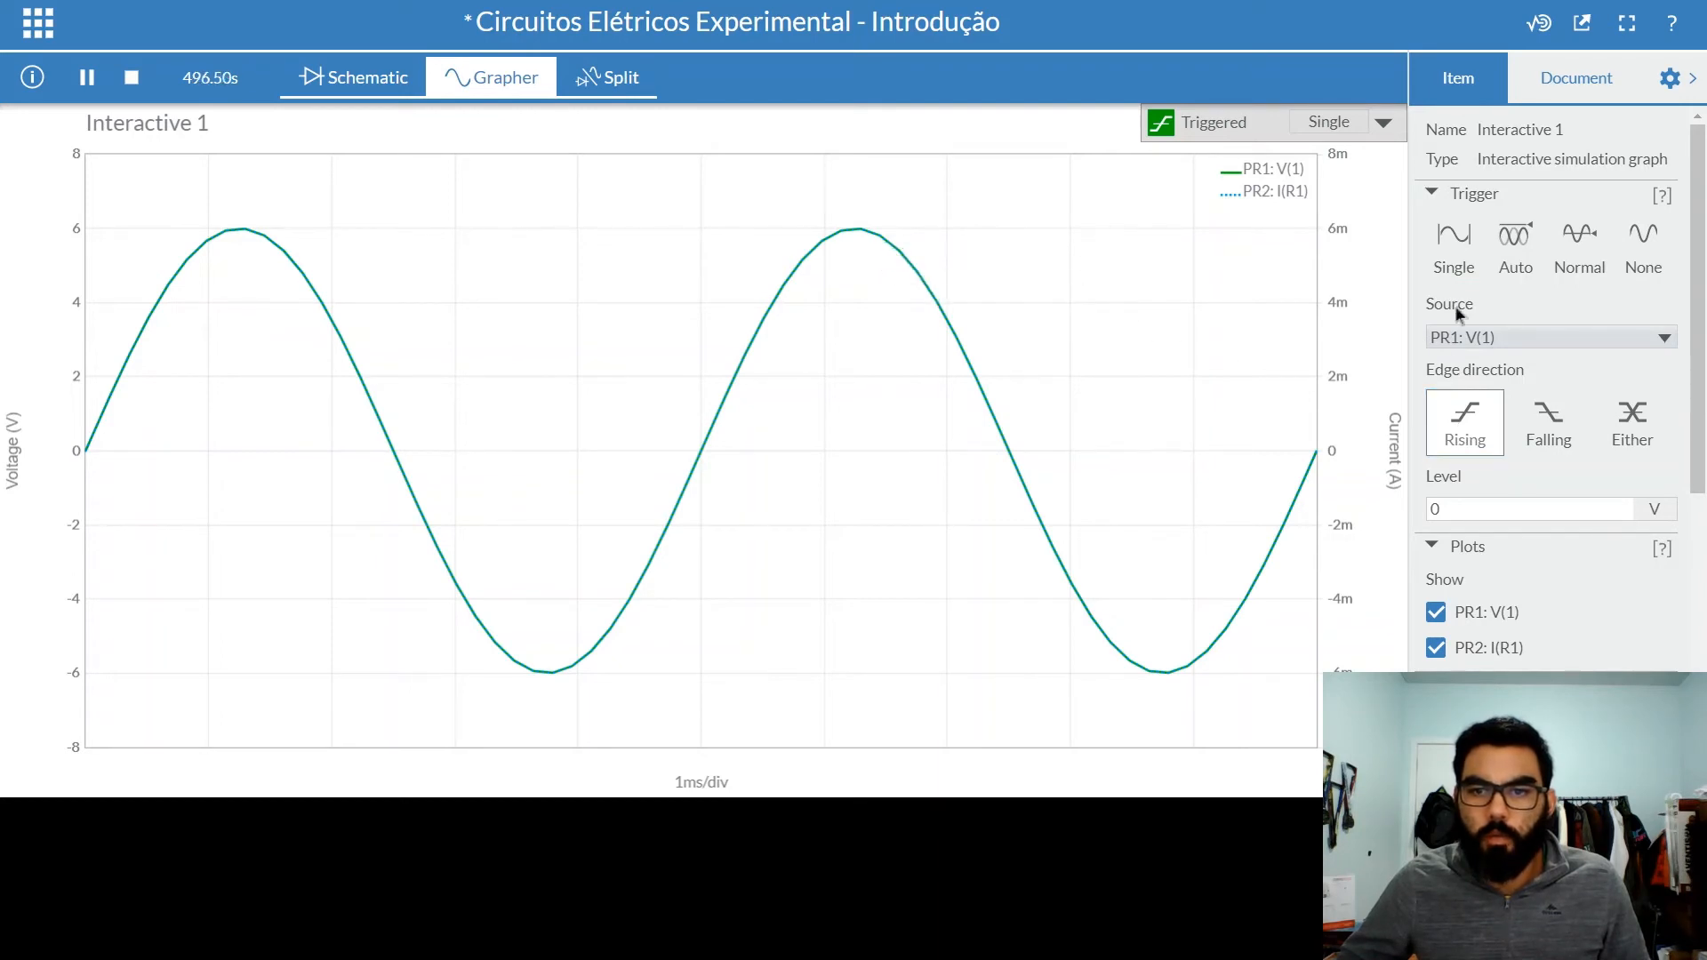
pyautogui.click(1440, 623)
pyautogui.click(1440, 623)
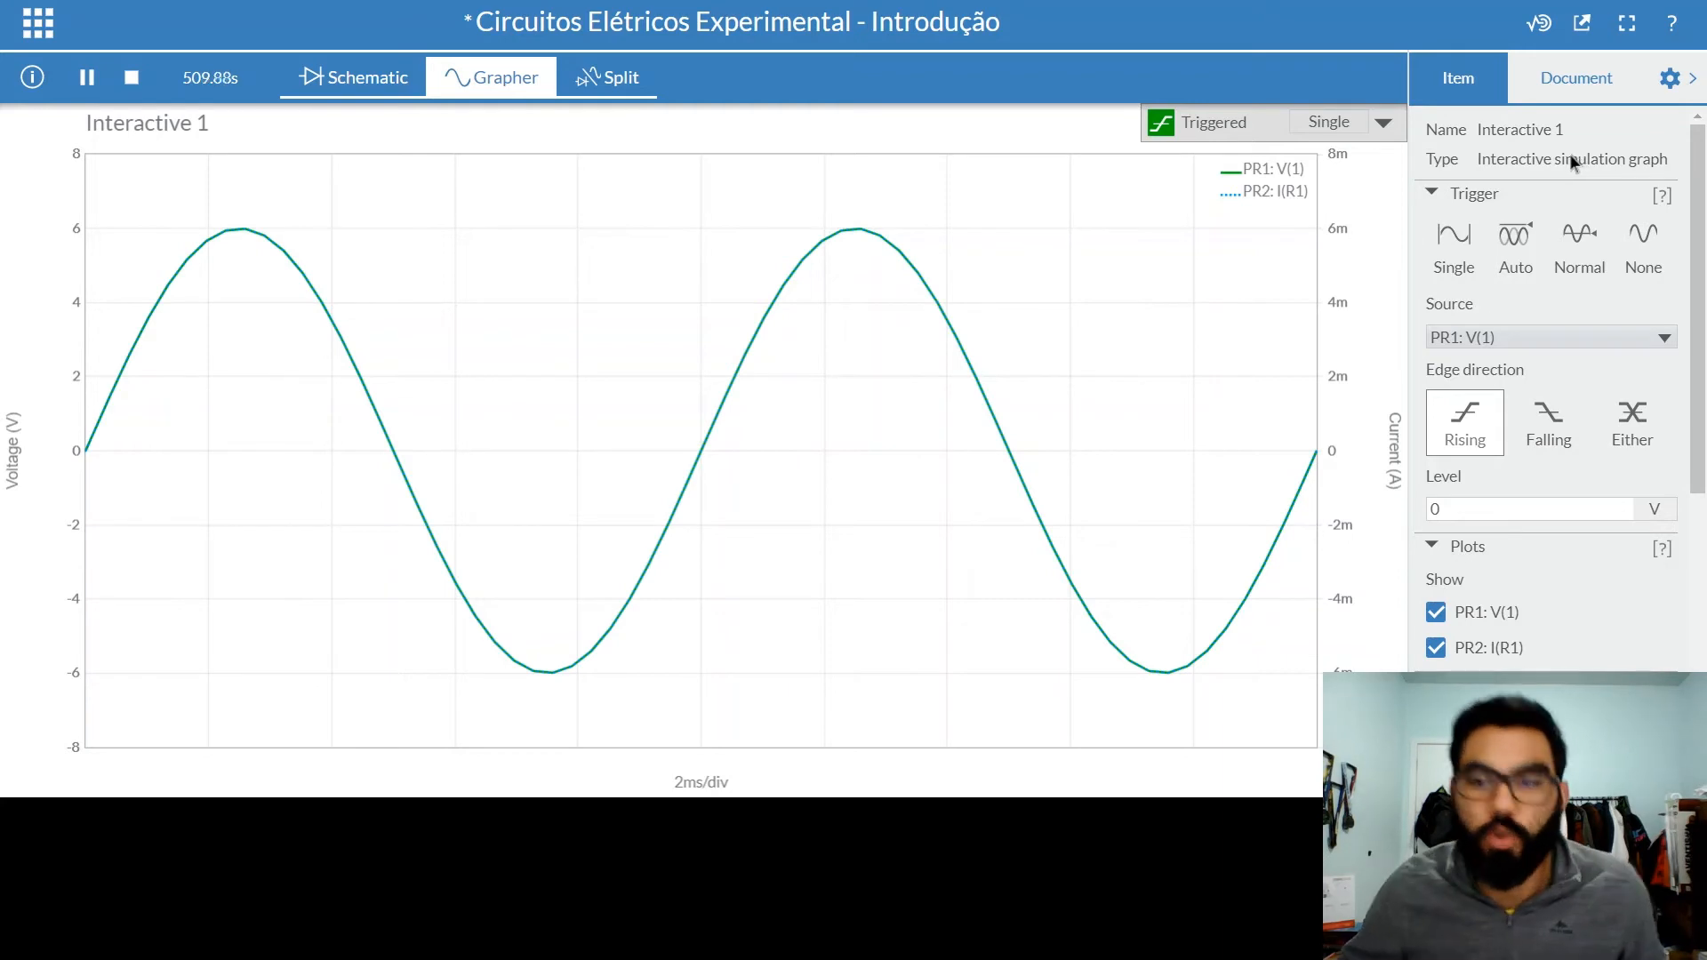
pyautogui.click(1515, 246)
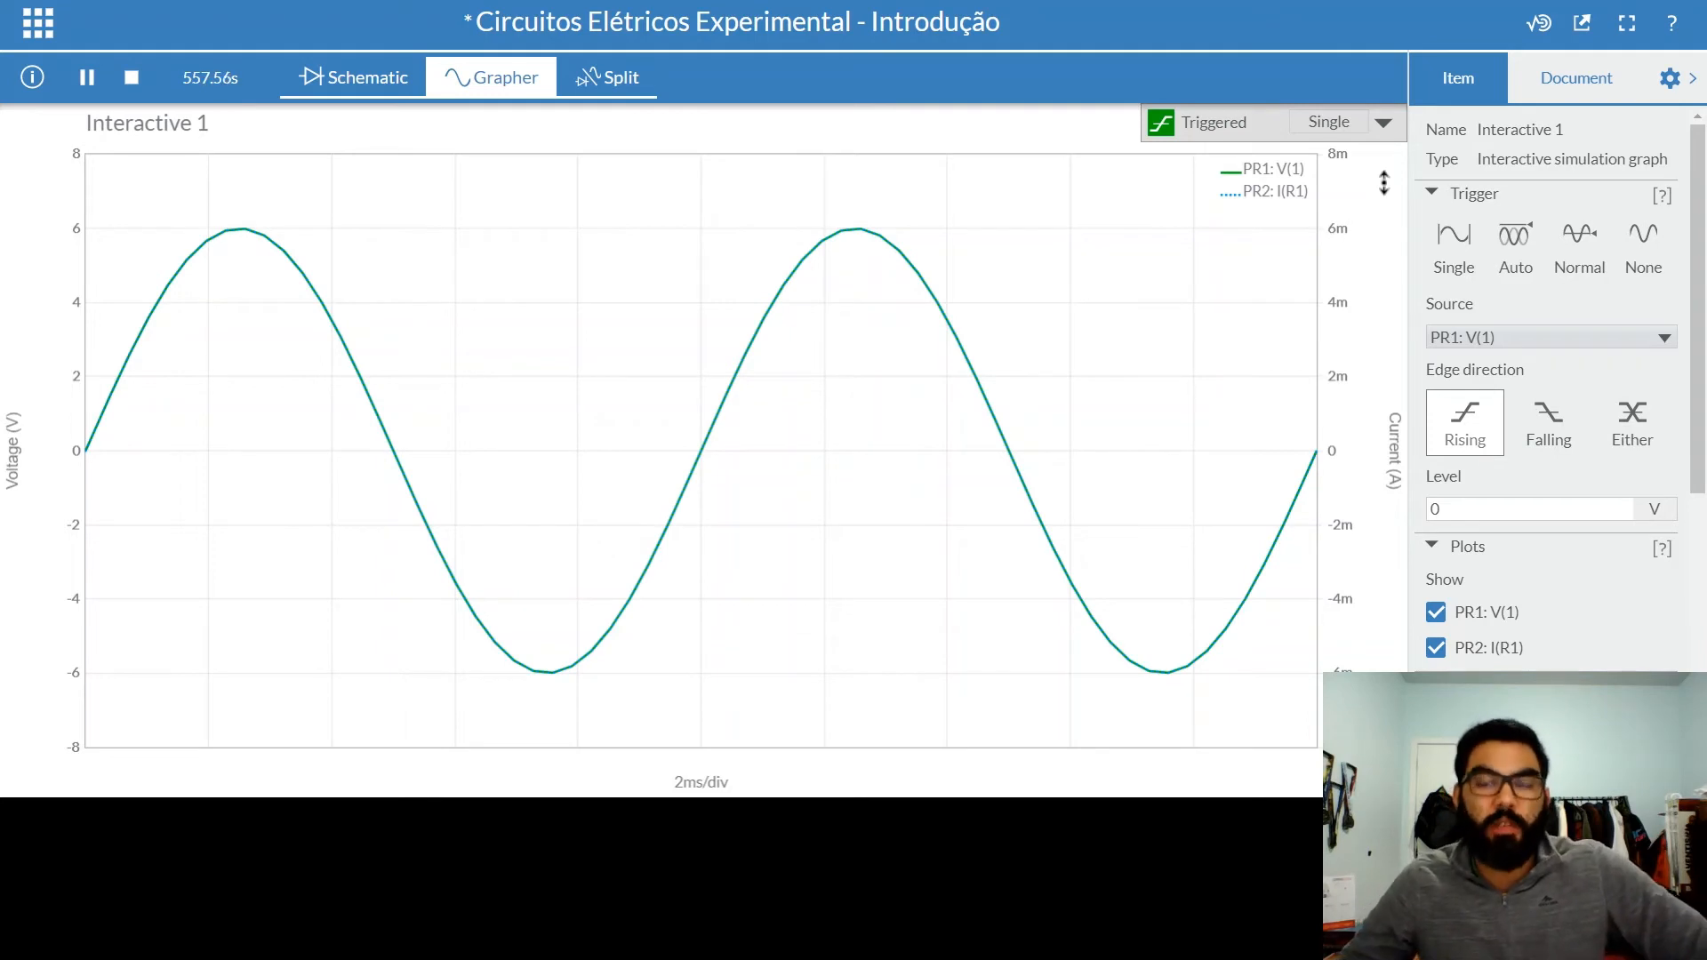
# Step: Open the Multisim Live help and search it for "interactive"
pyautogui.click(1671, 24)
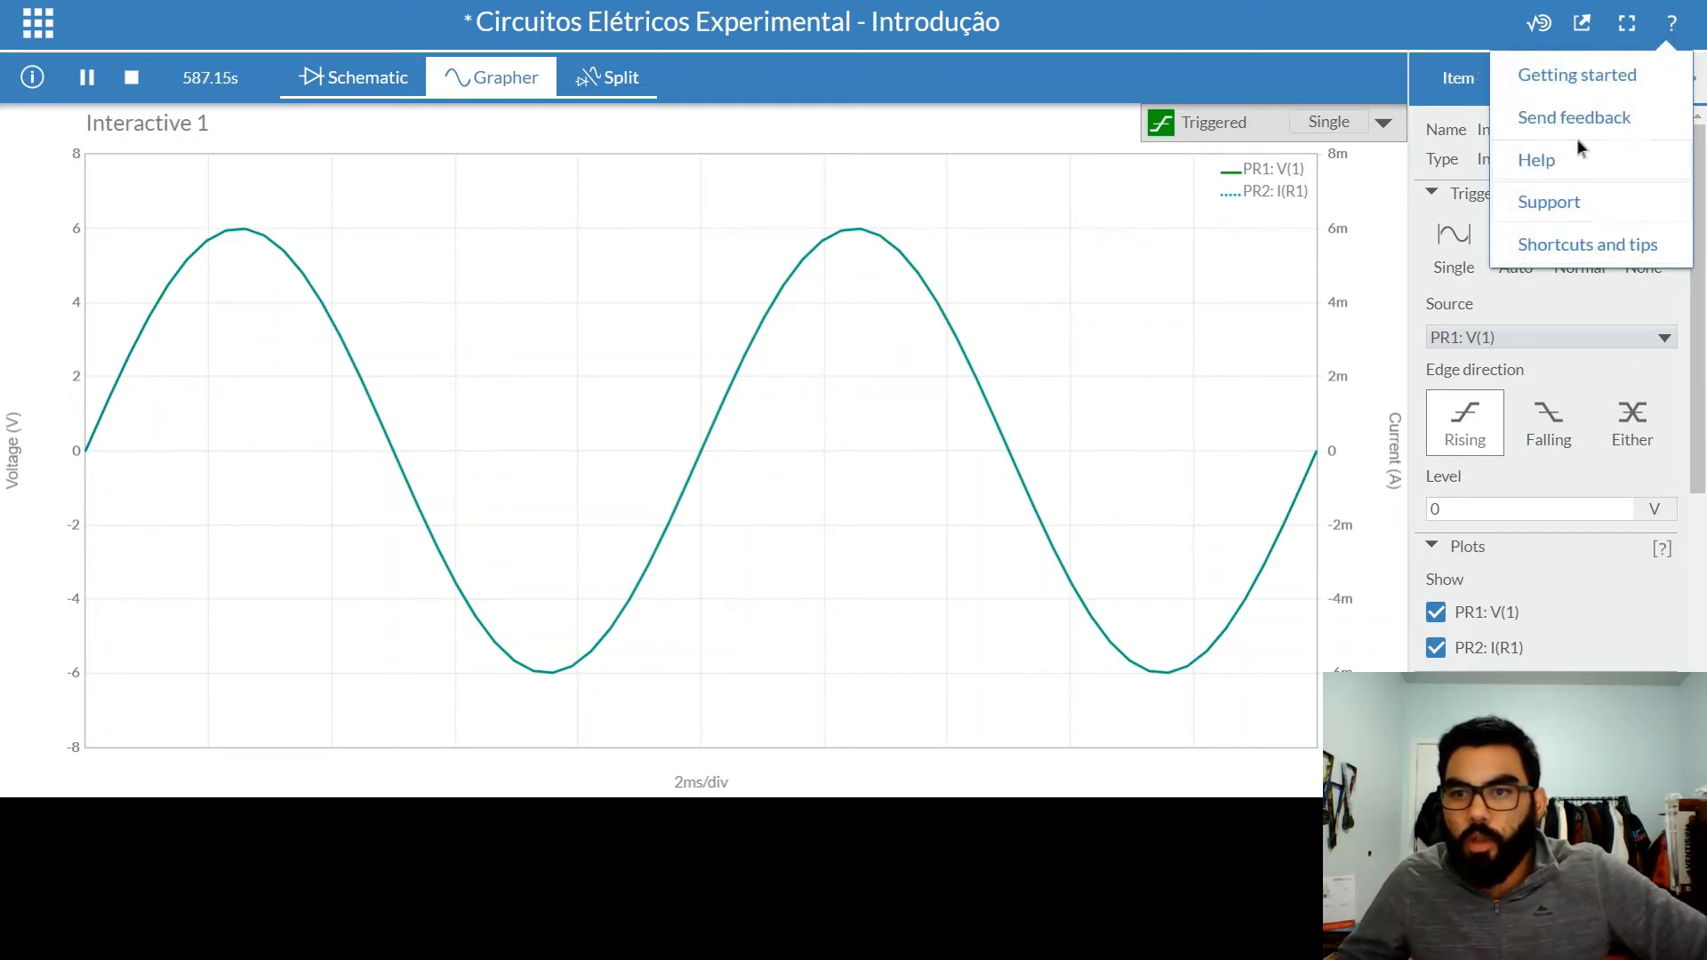
pyautogui.click(1561, 169)
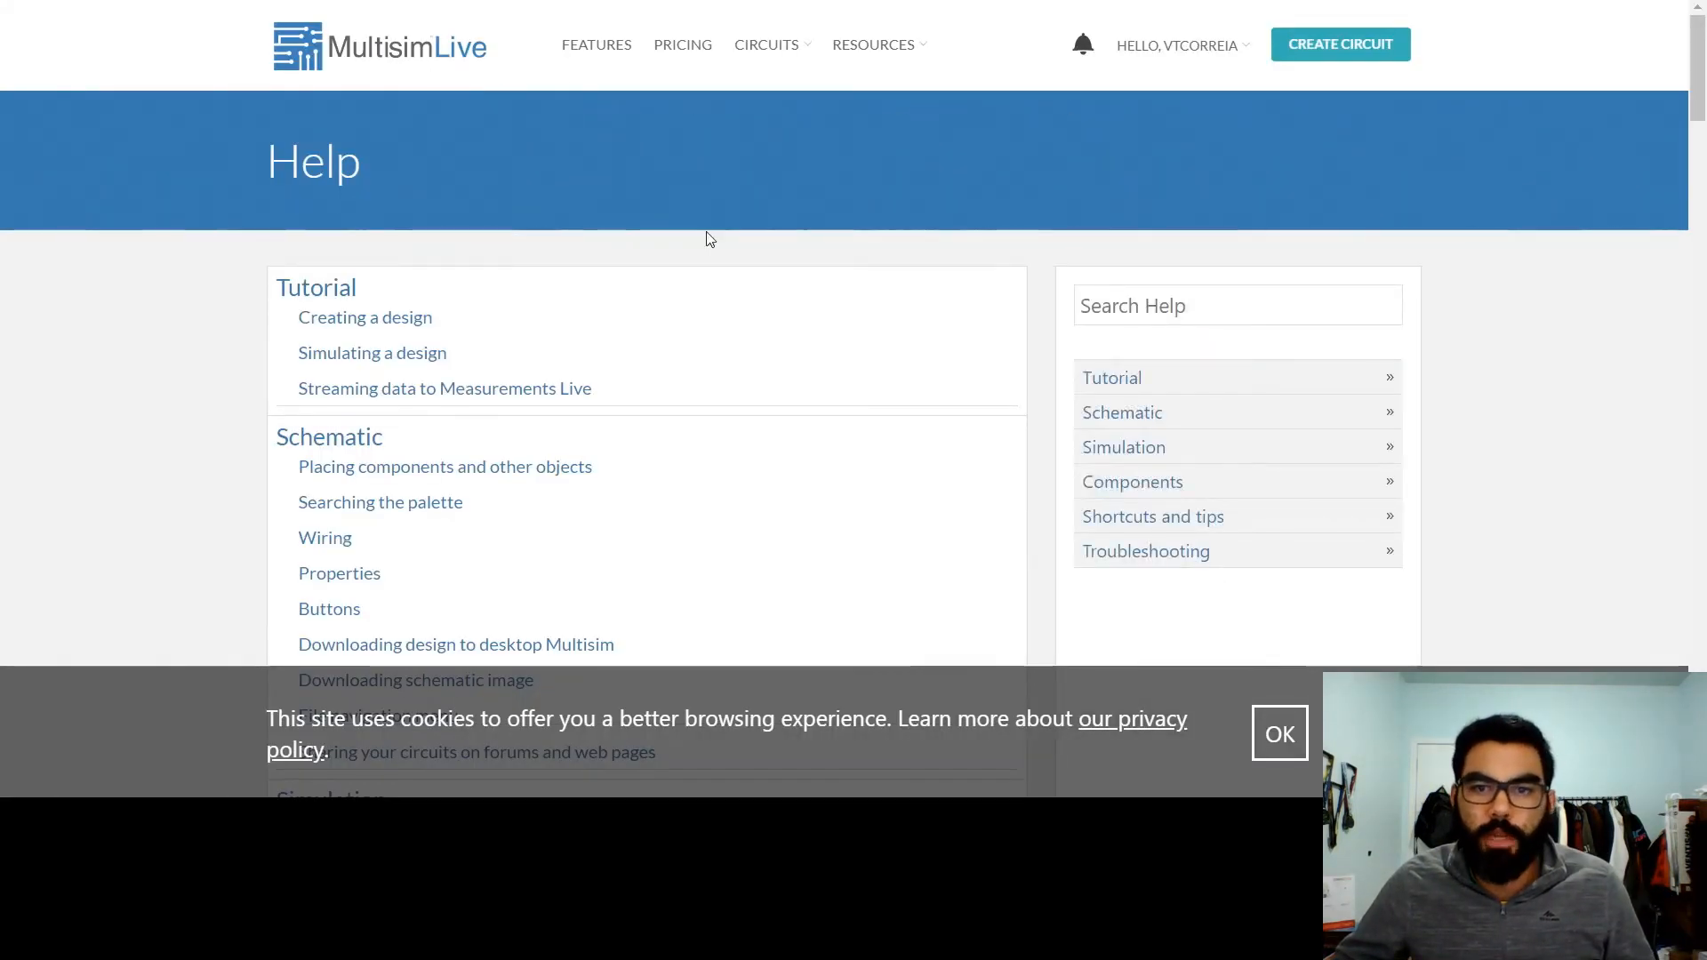
pyautogui.click(1185, 323)
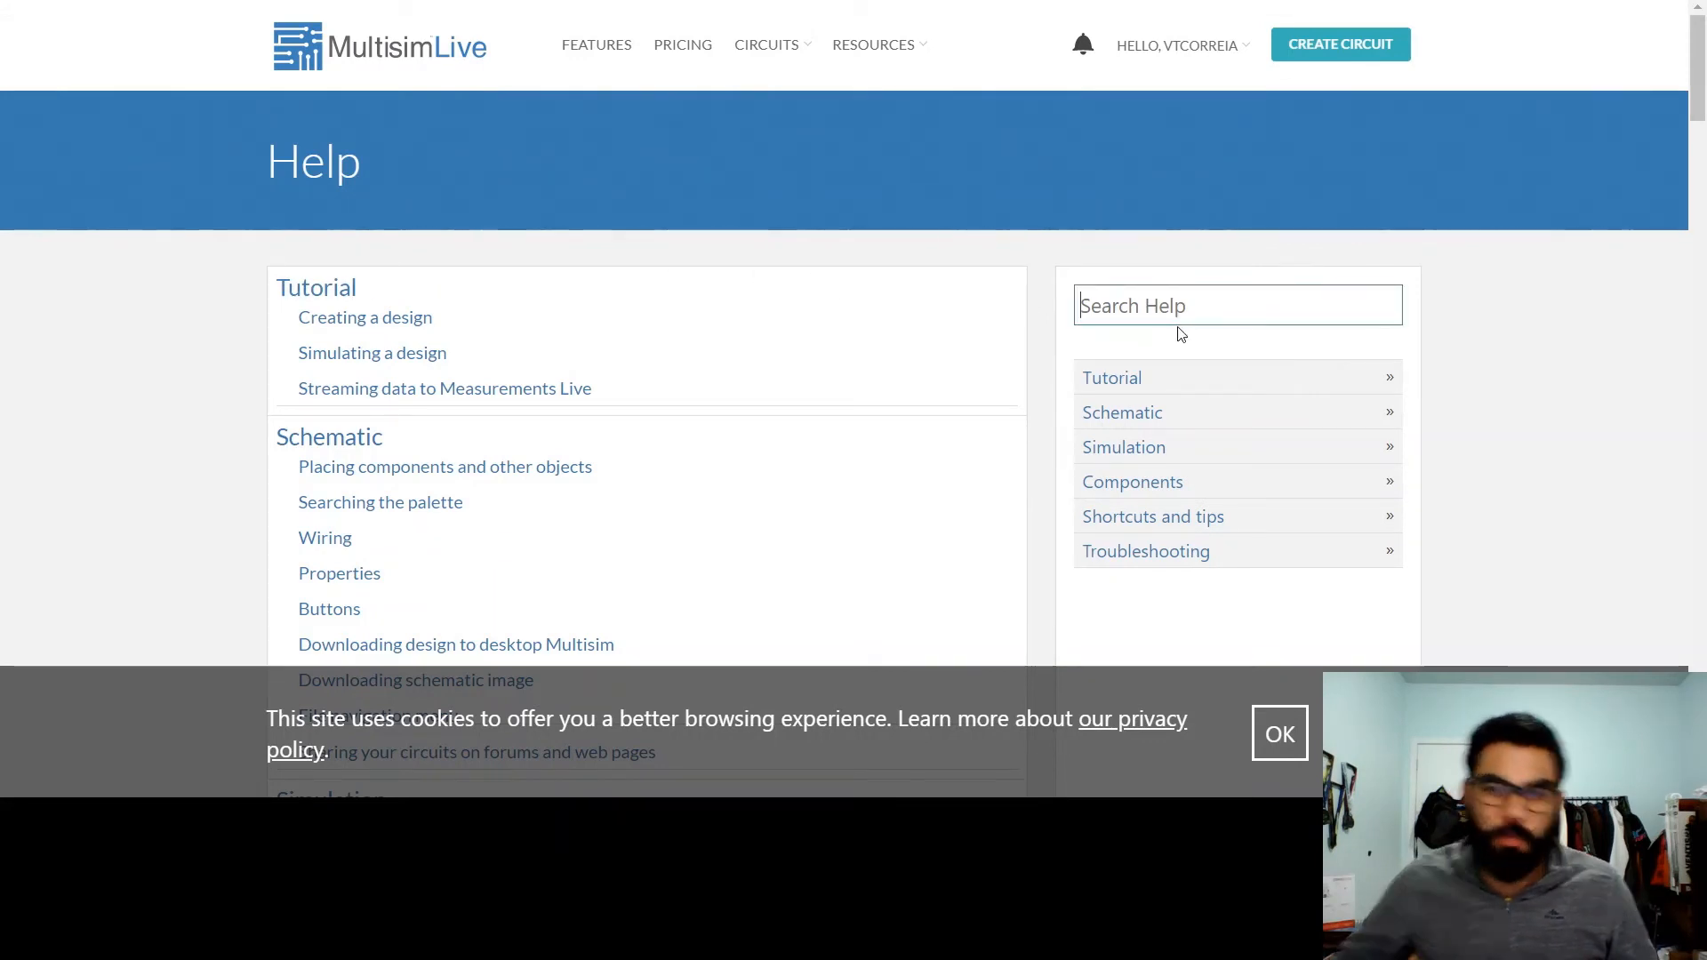
pyautogui.write('intera')
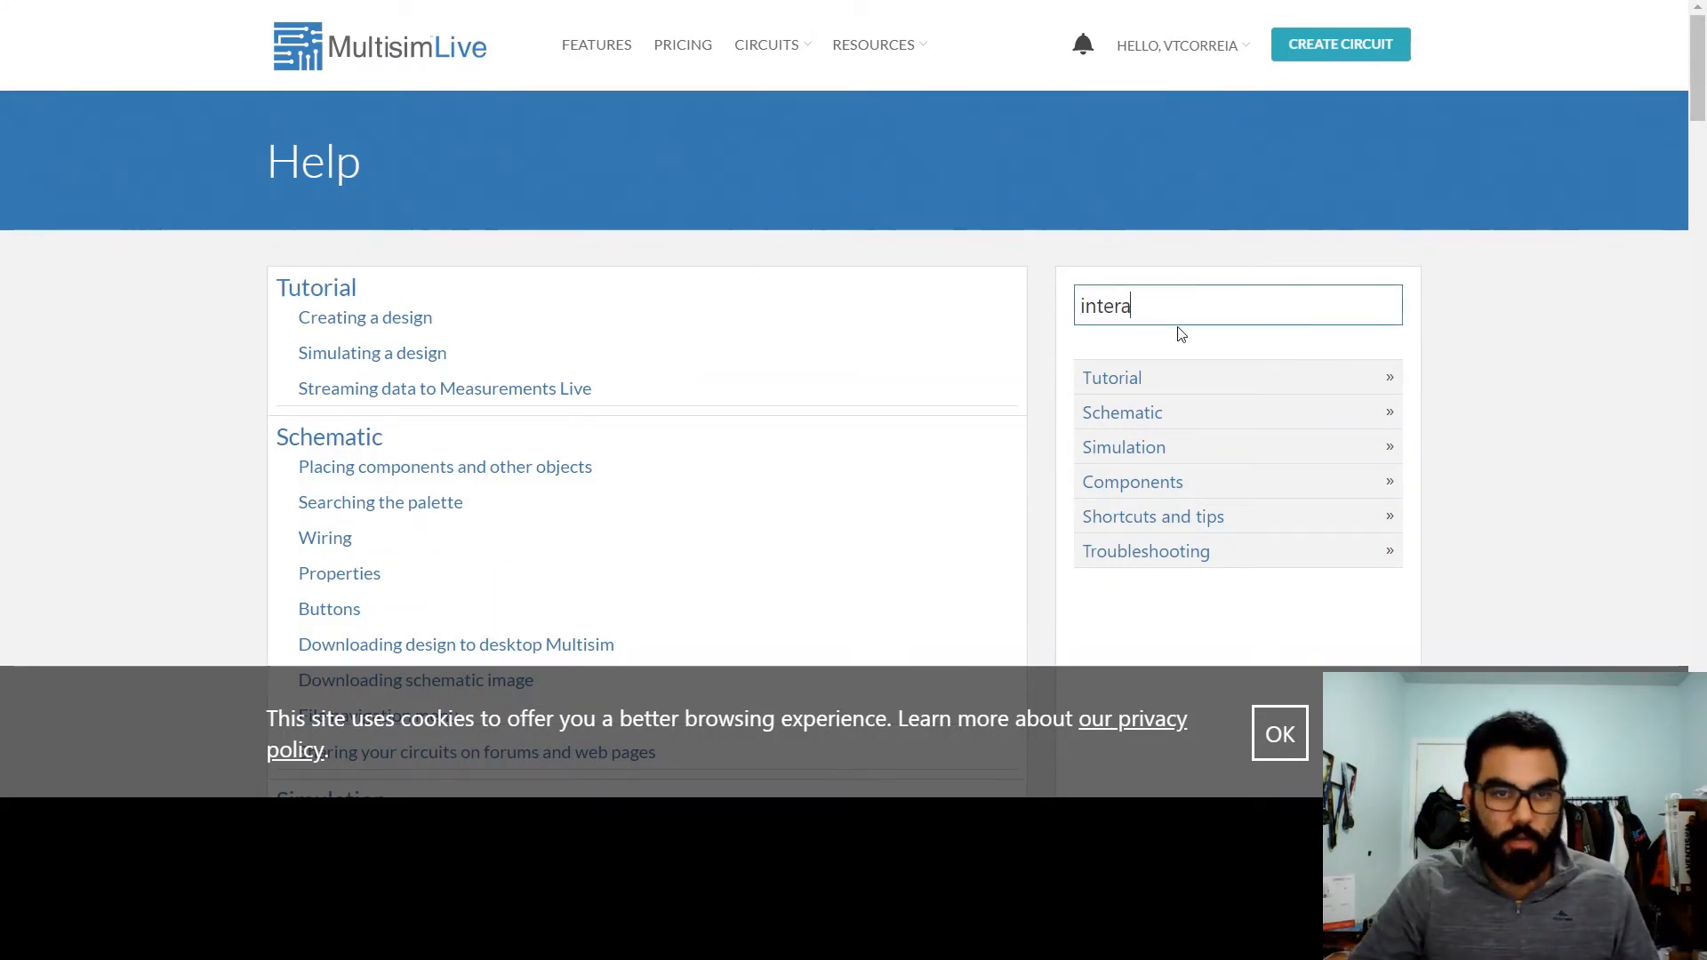
pyautogui.write('ctive')
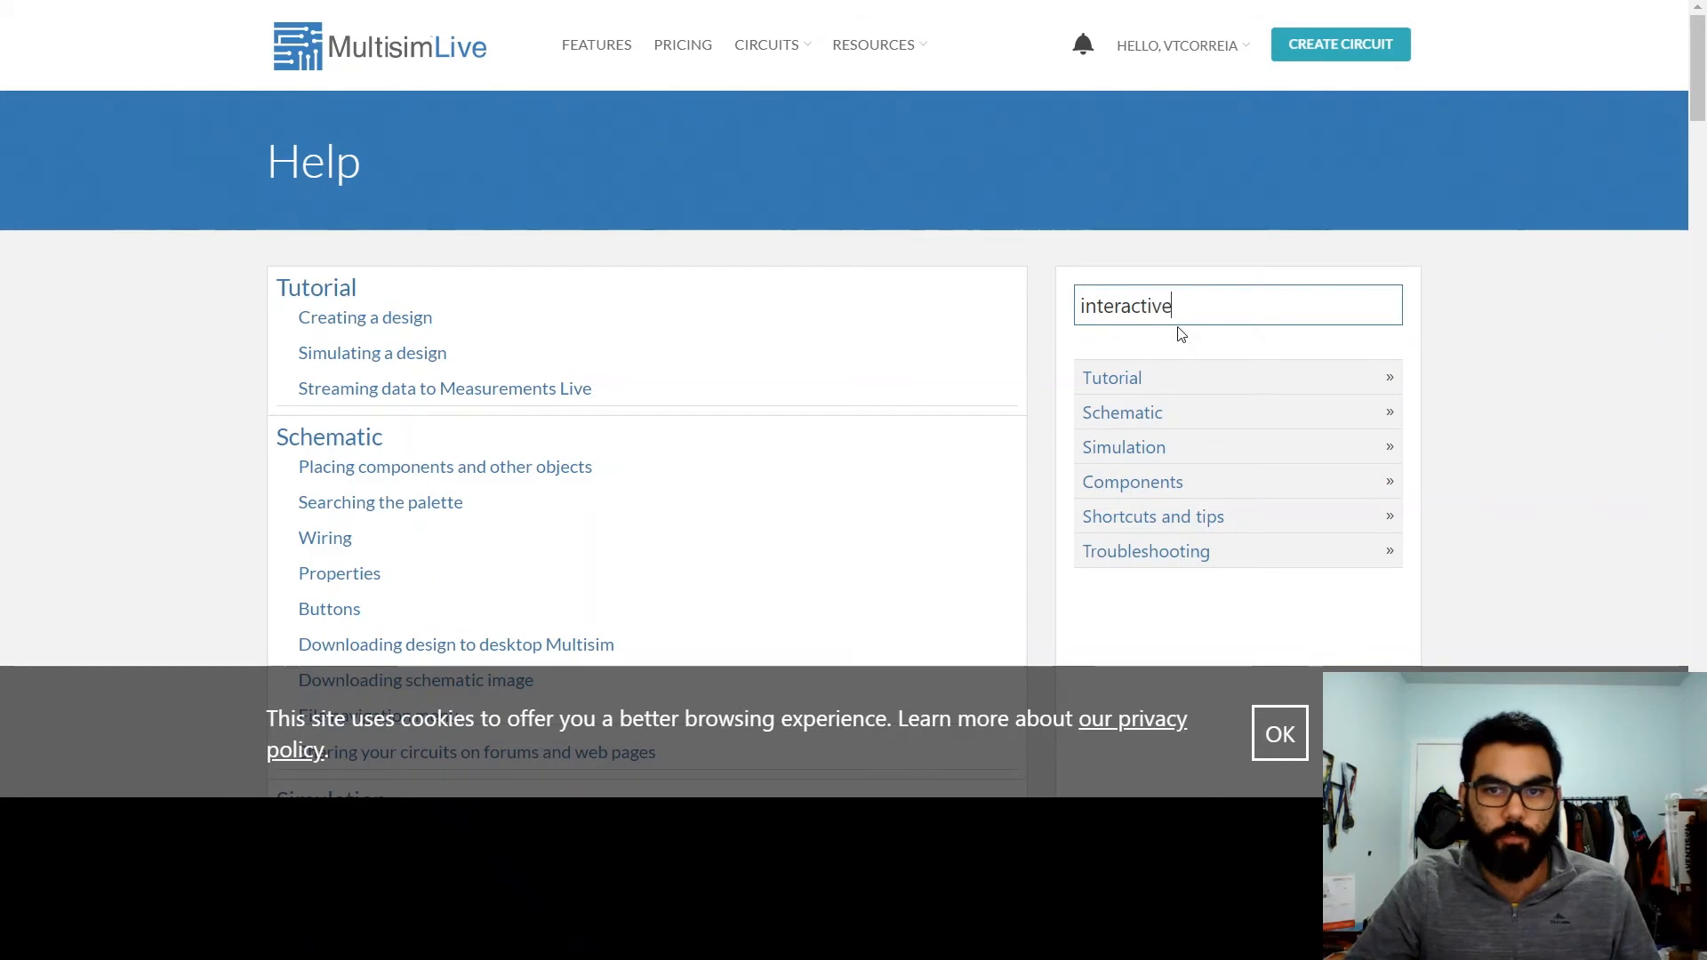
pyautogui.press('Return')
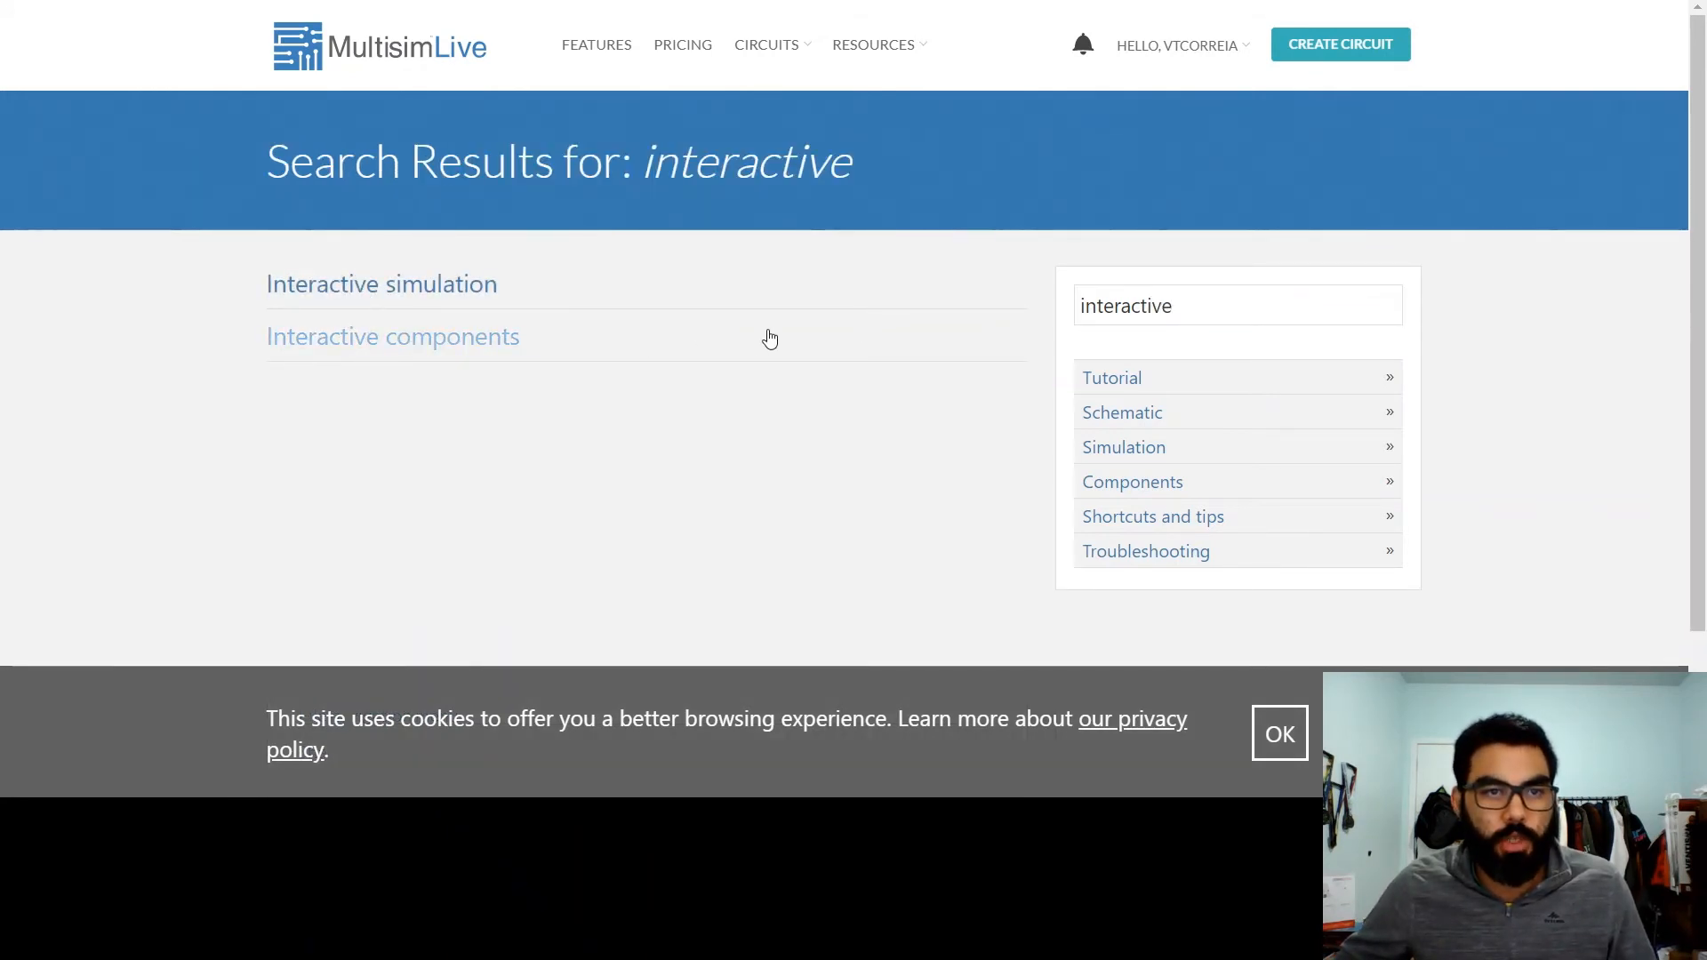
# Step: Open the Interactive simulation help topic and read the descriptions of the trigger types
pyautogui.click(794, 299)
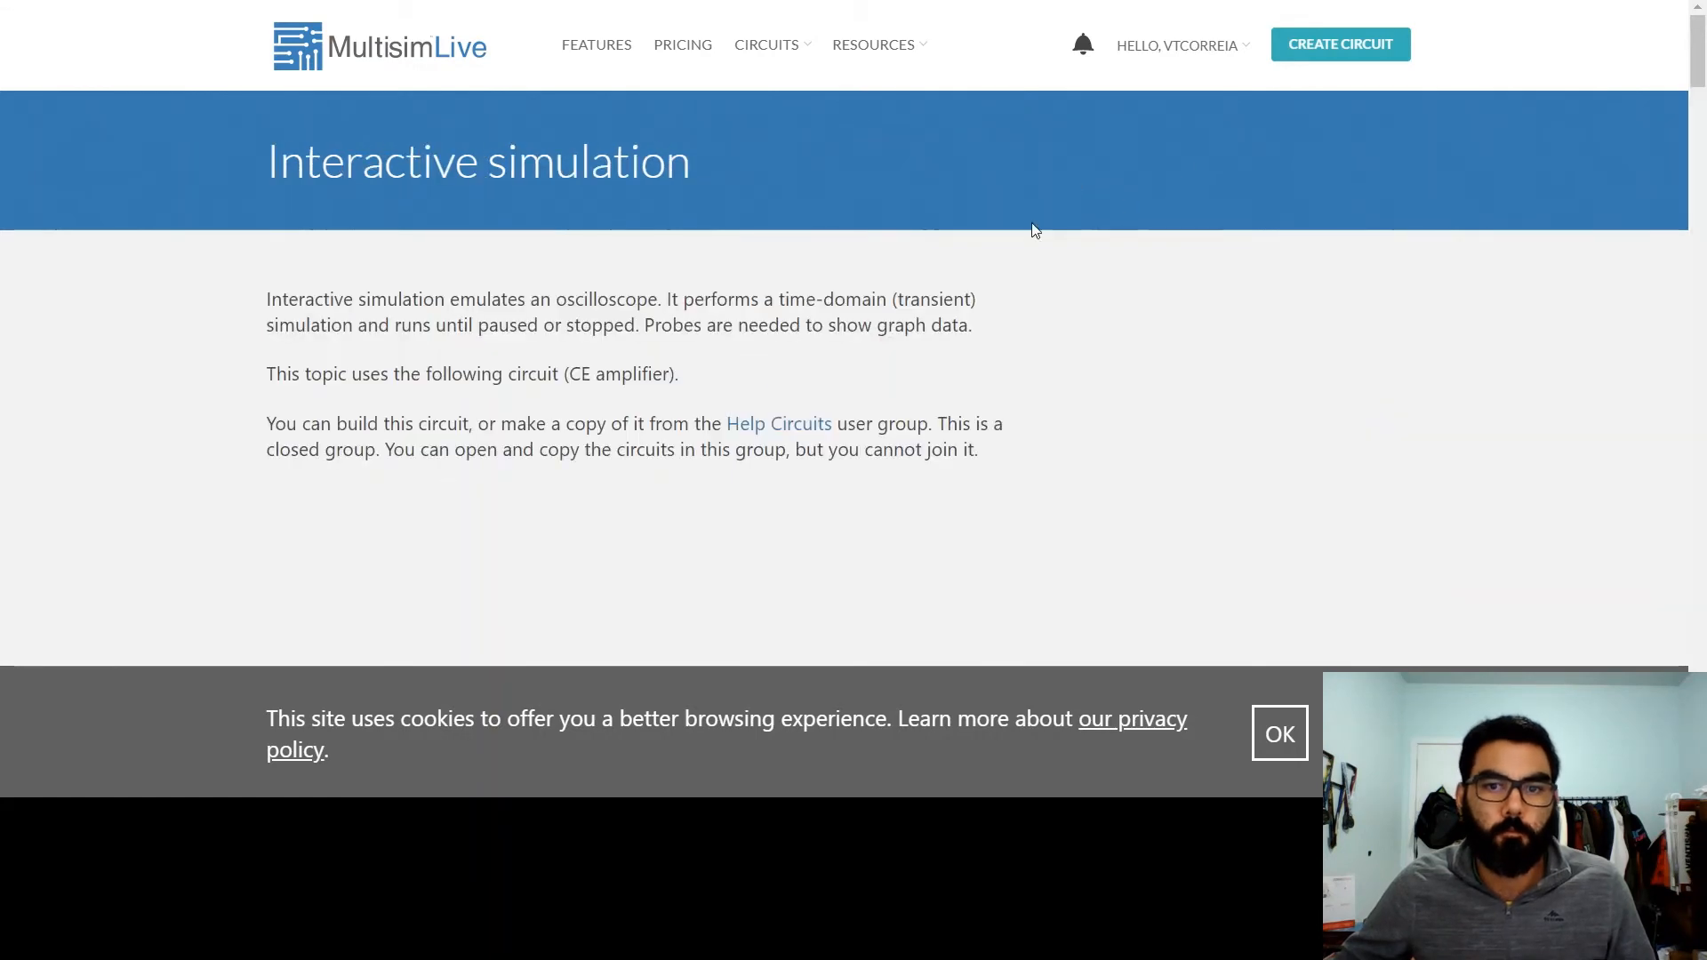
pyautogui.scroll(-10, 216, 391)
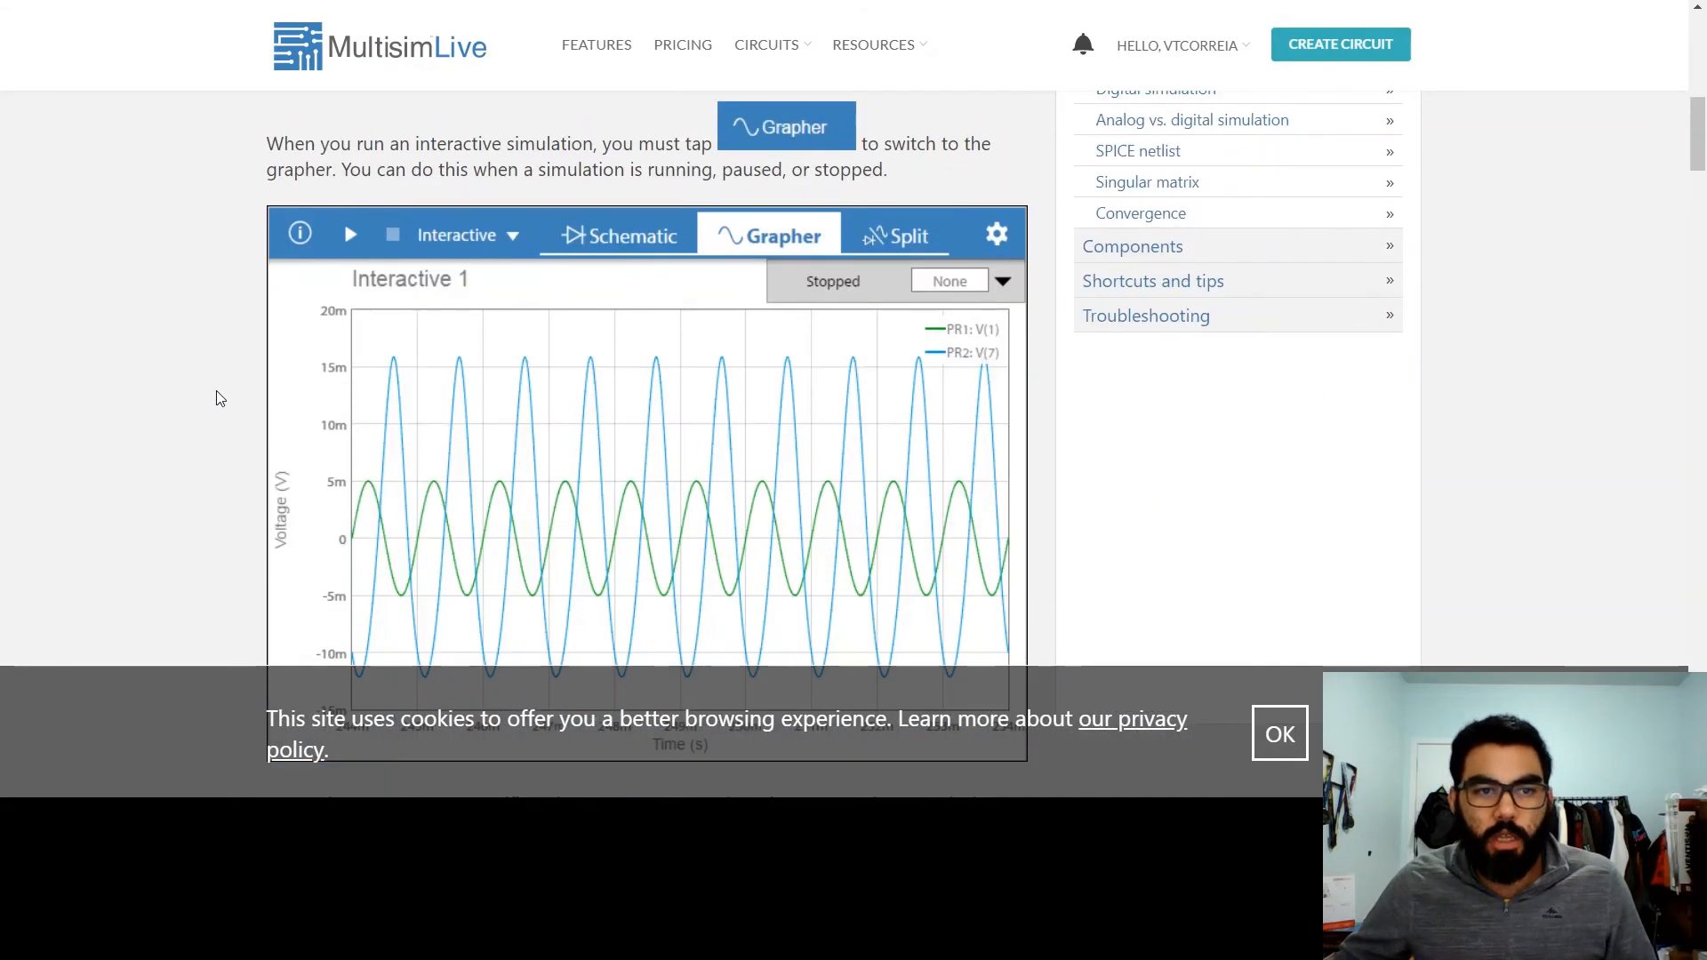
pyautogui.scroll(-18, 216, 391)
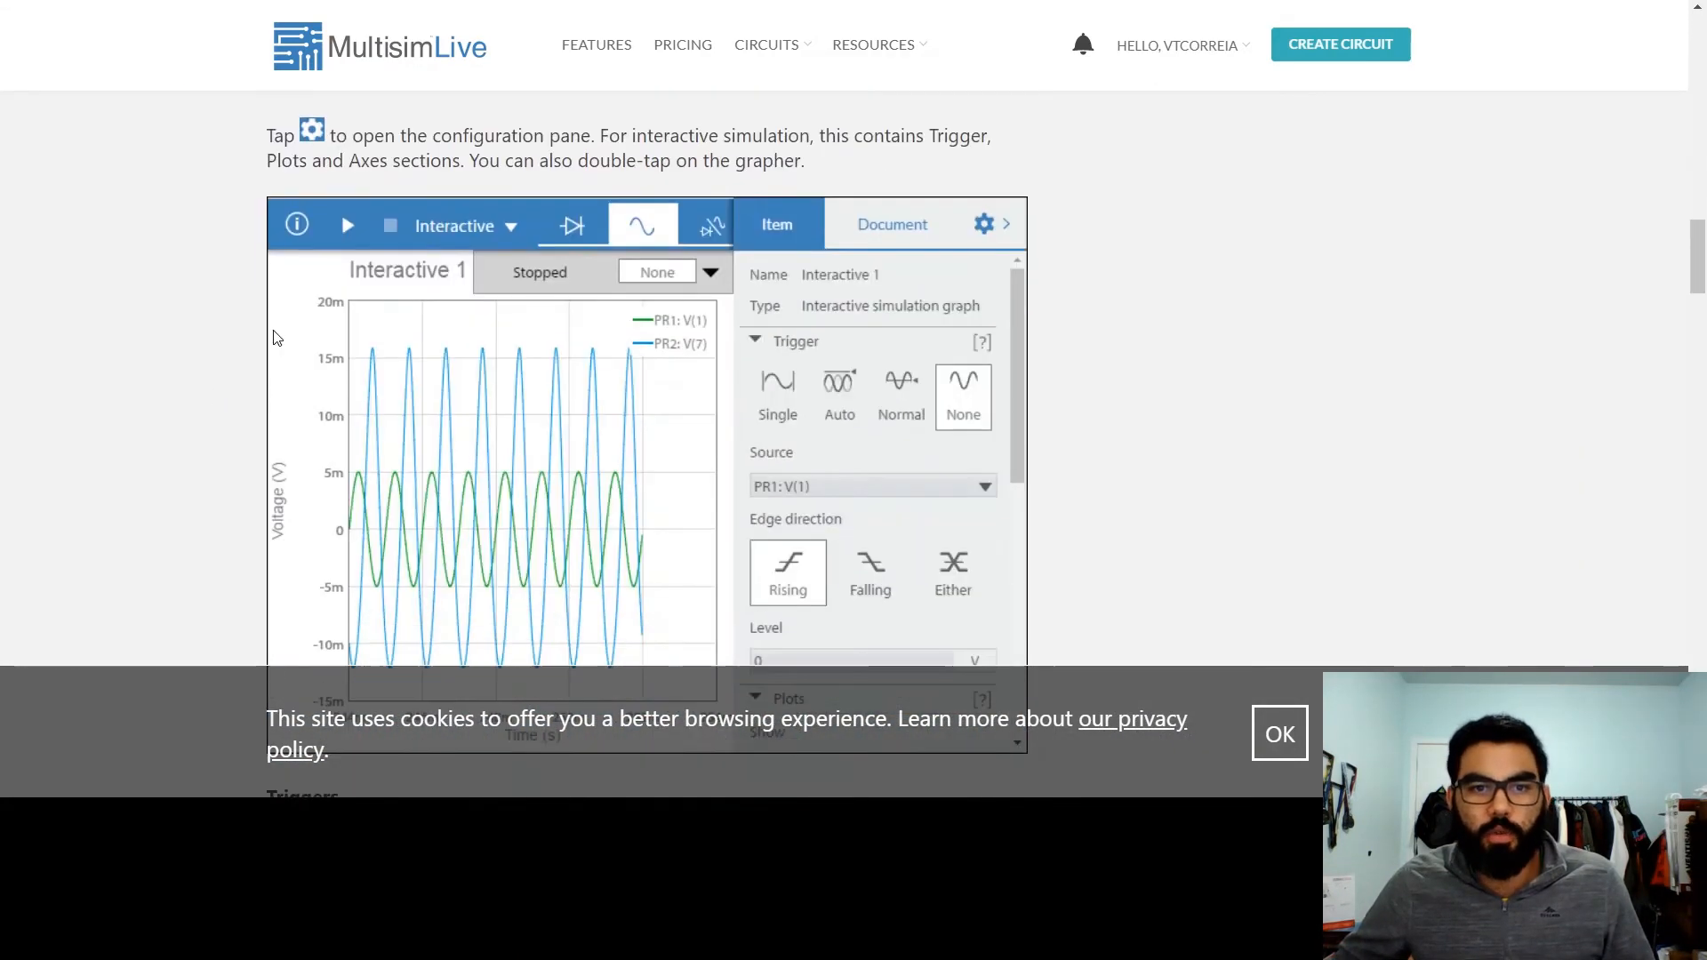
pyautogui.scroll(-6, 275, 338)
pyautogui.scroll(-4, 320, 367)
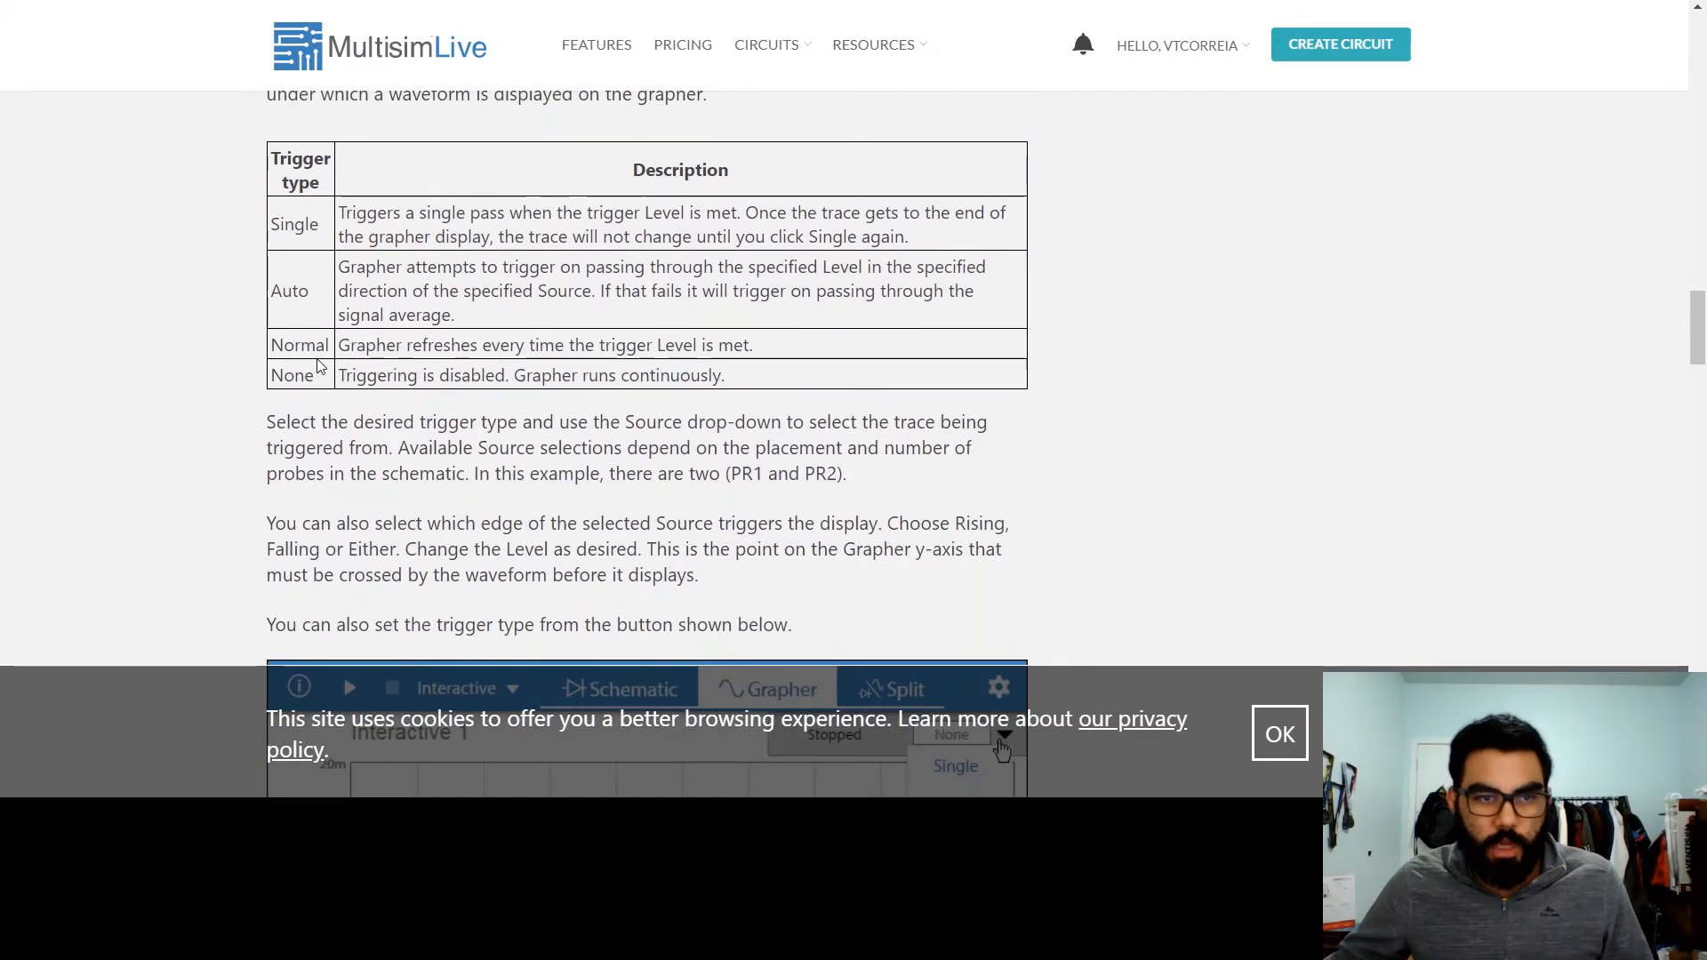
pyautogui.scroll(-5, 13, 346)
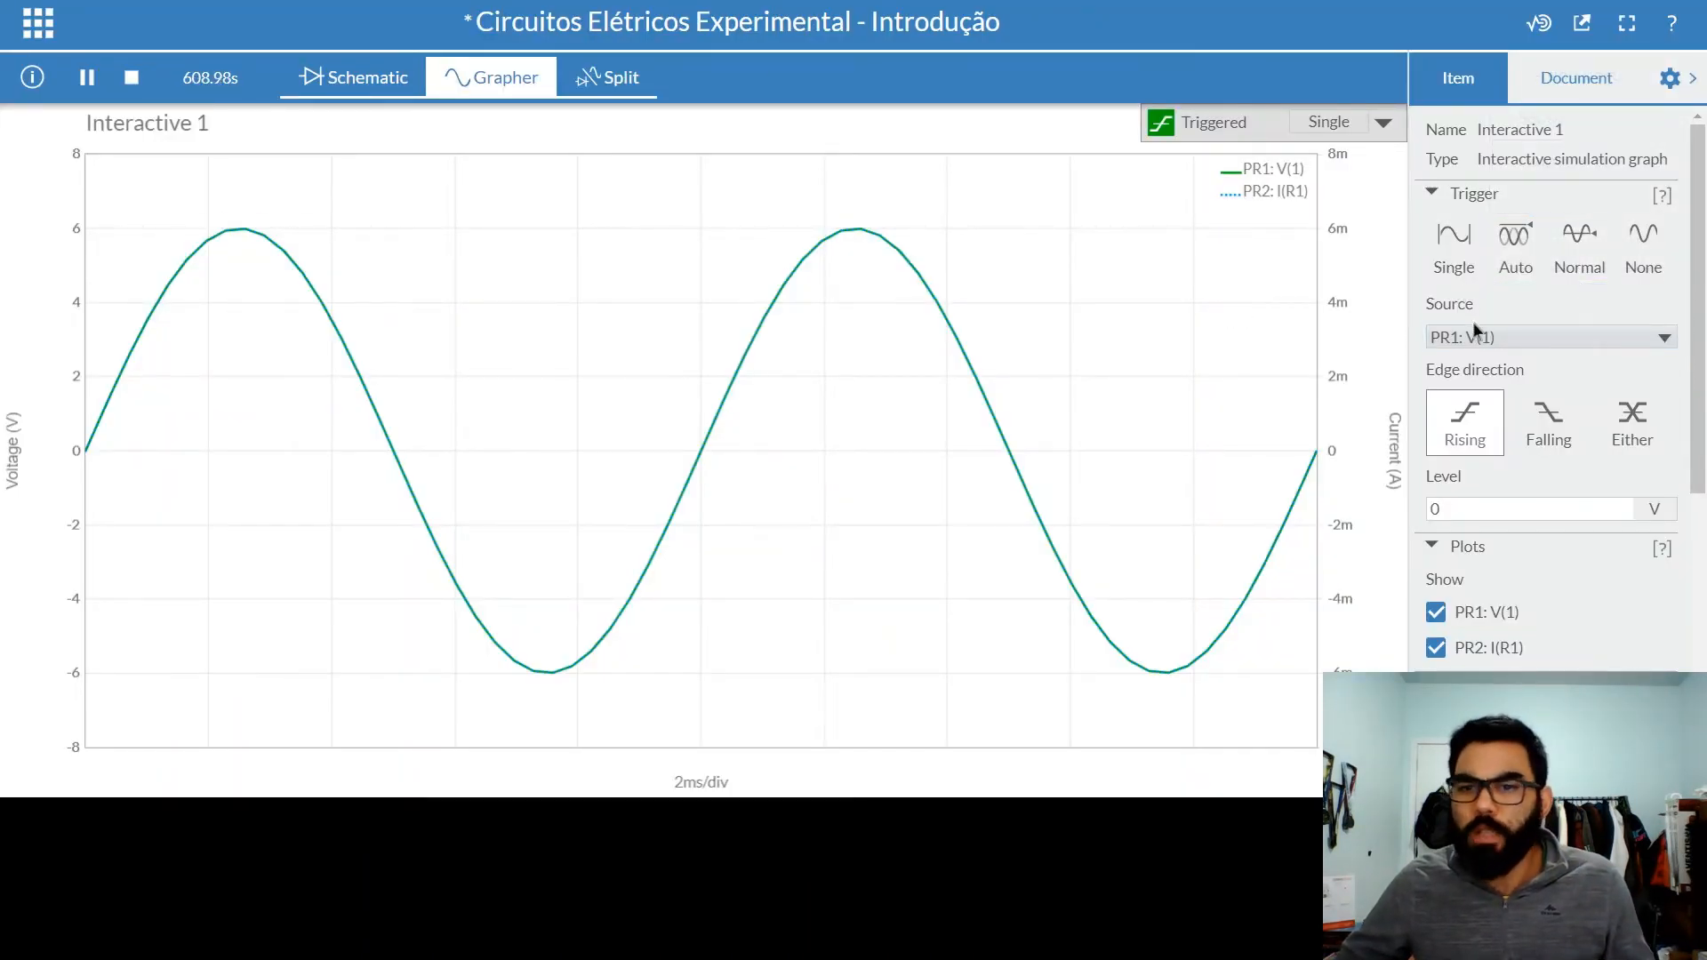
pyautogui.click(1506, 336)
pyautogui.click(1507, 336)
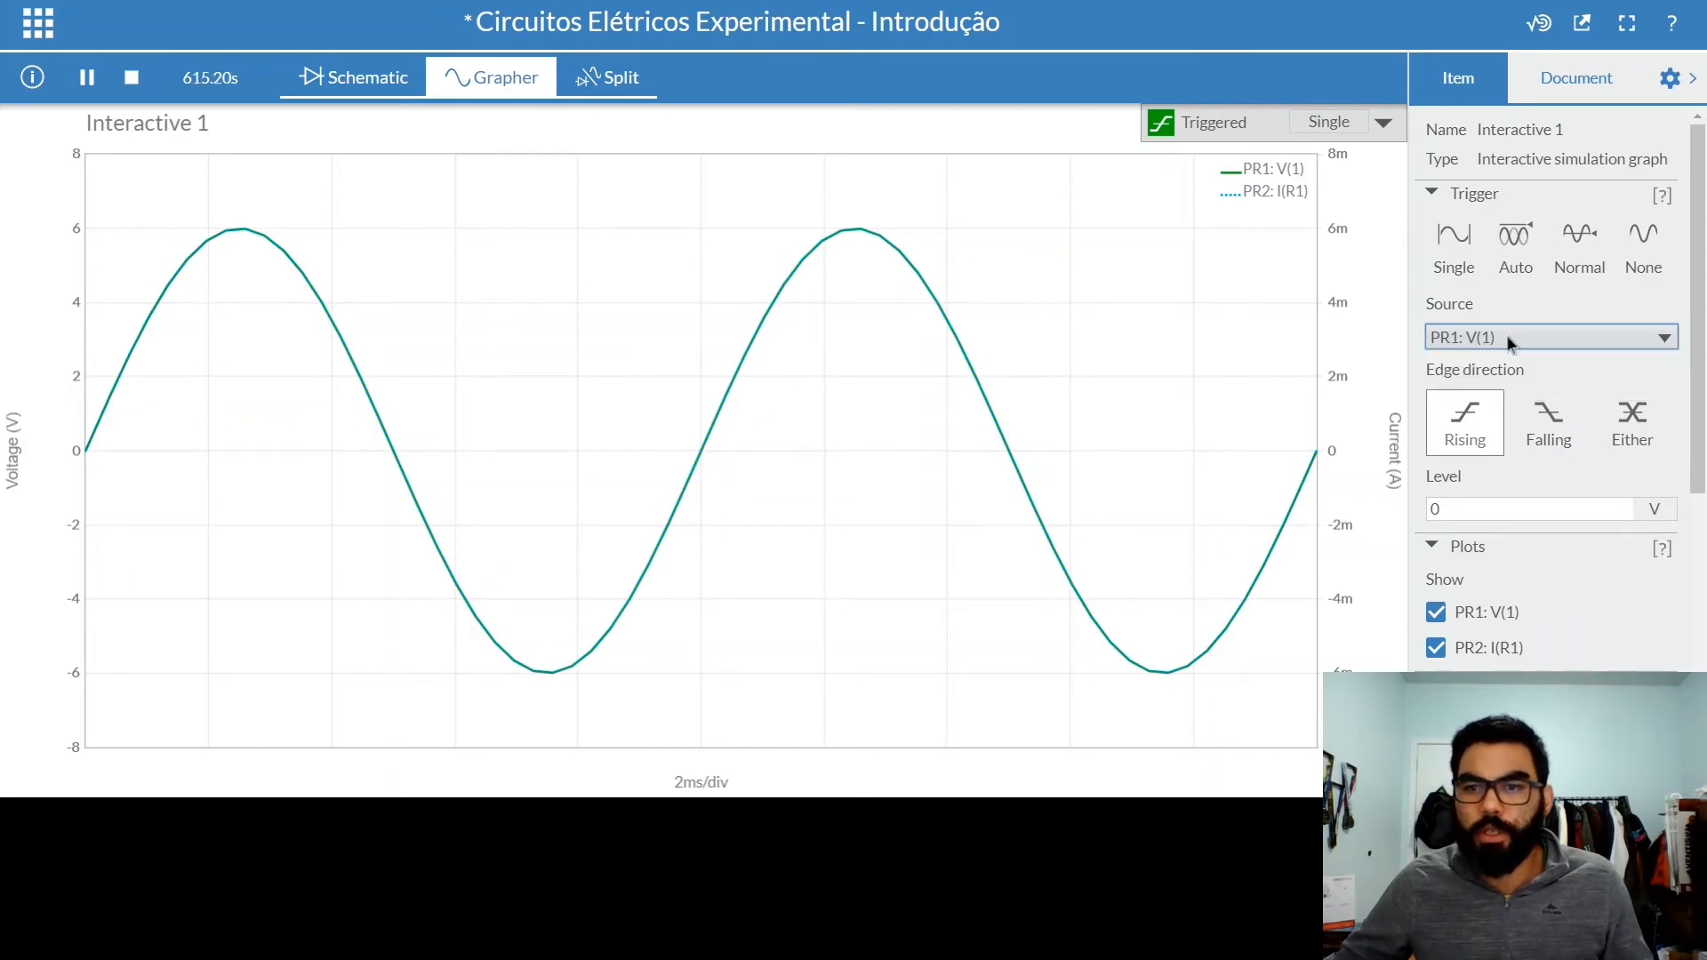
pyautogui.click(1507, 336)
pyautogui.click(1494, 336)
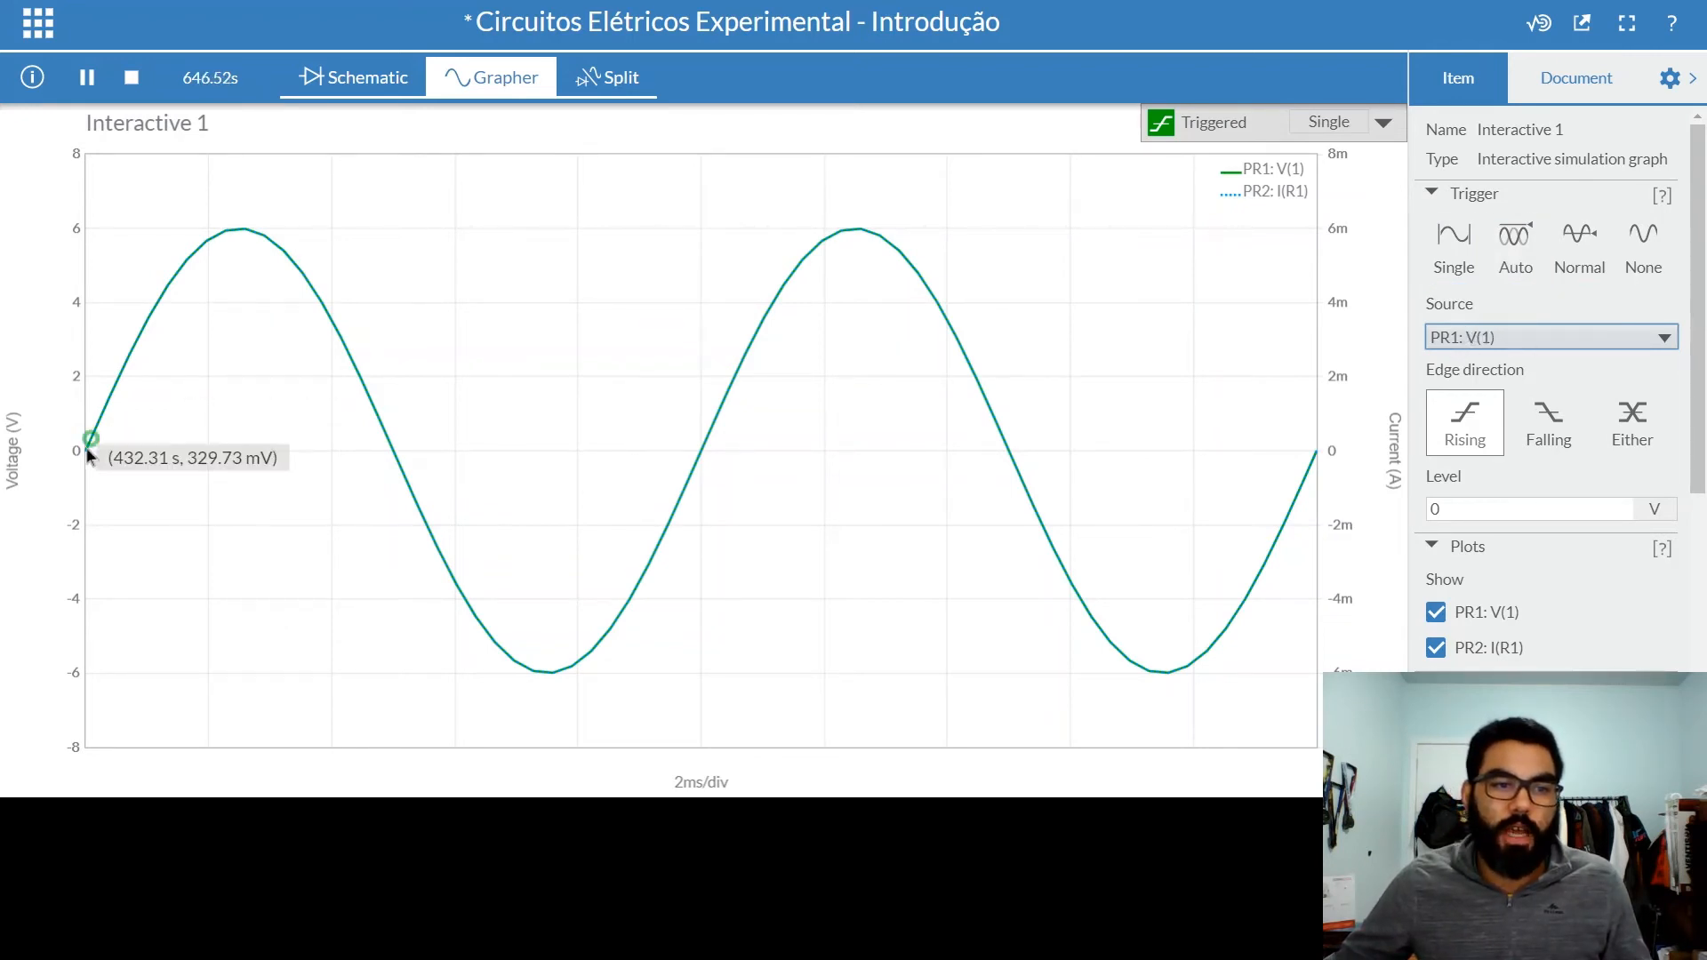
pyautogui.moveTo(89, 464)
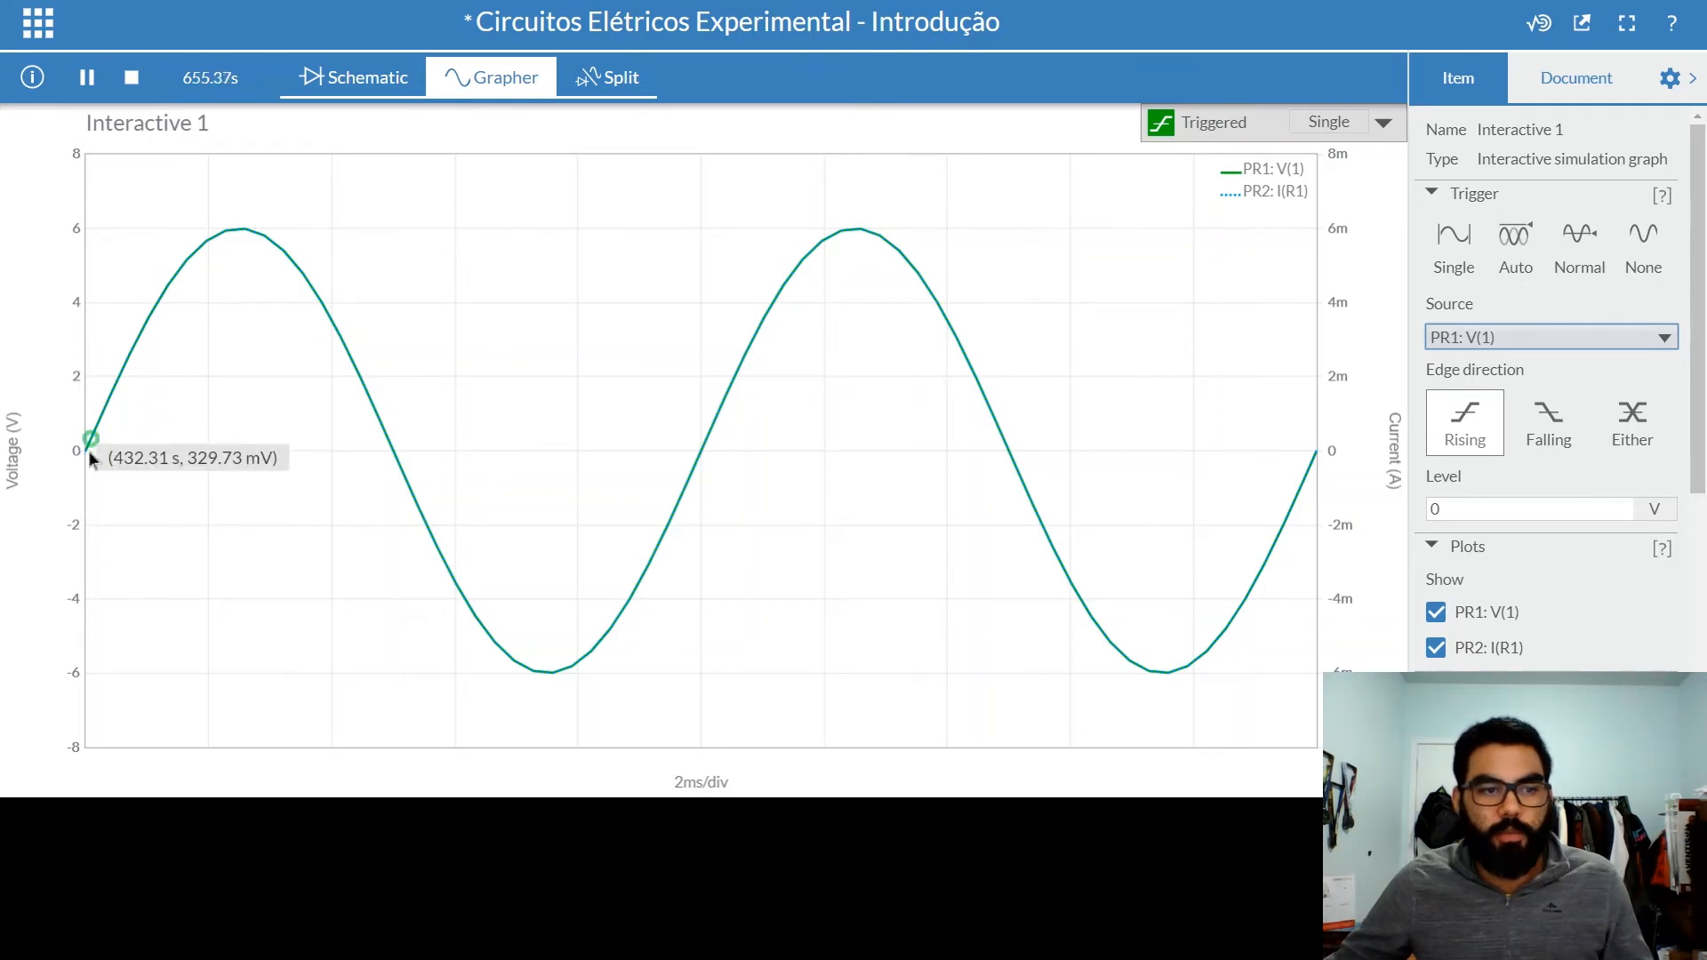
# Step: Switch the trigger source to PR2: I(R1) and back to PR1: V(1)
pyautogui.click(1502, 338)
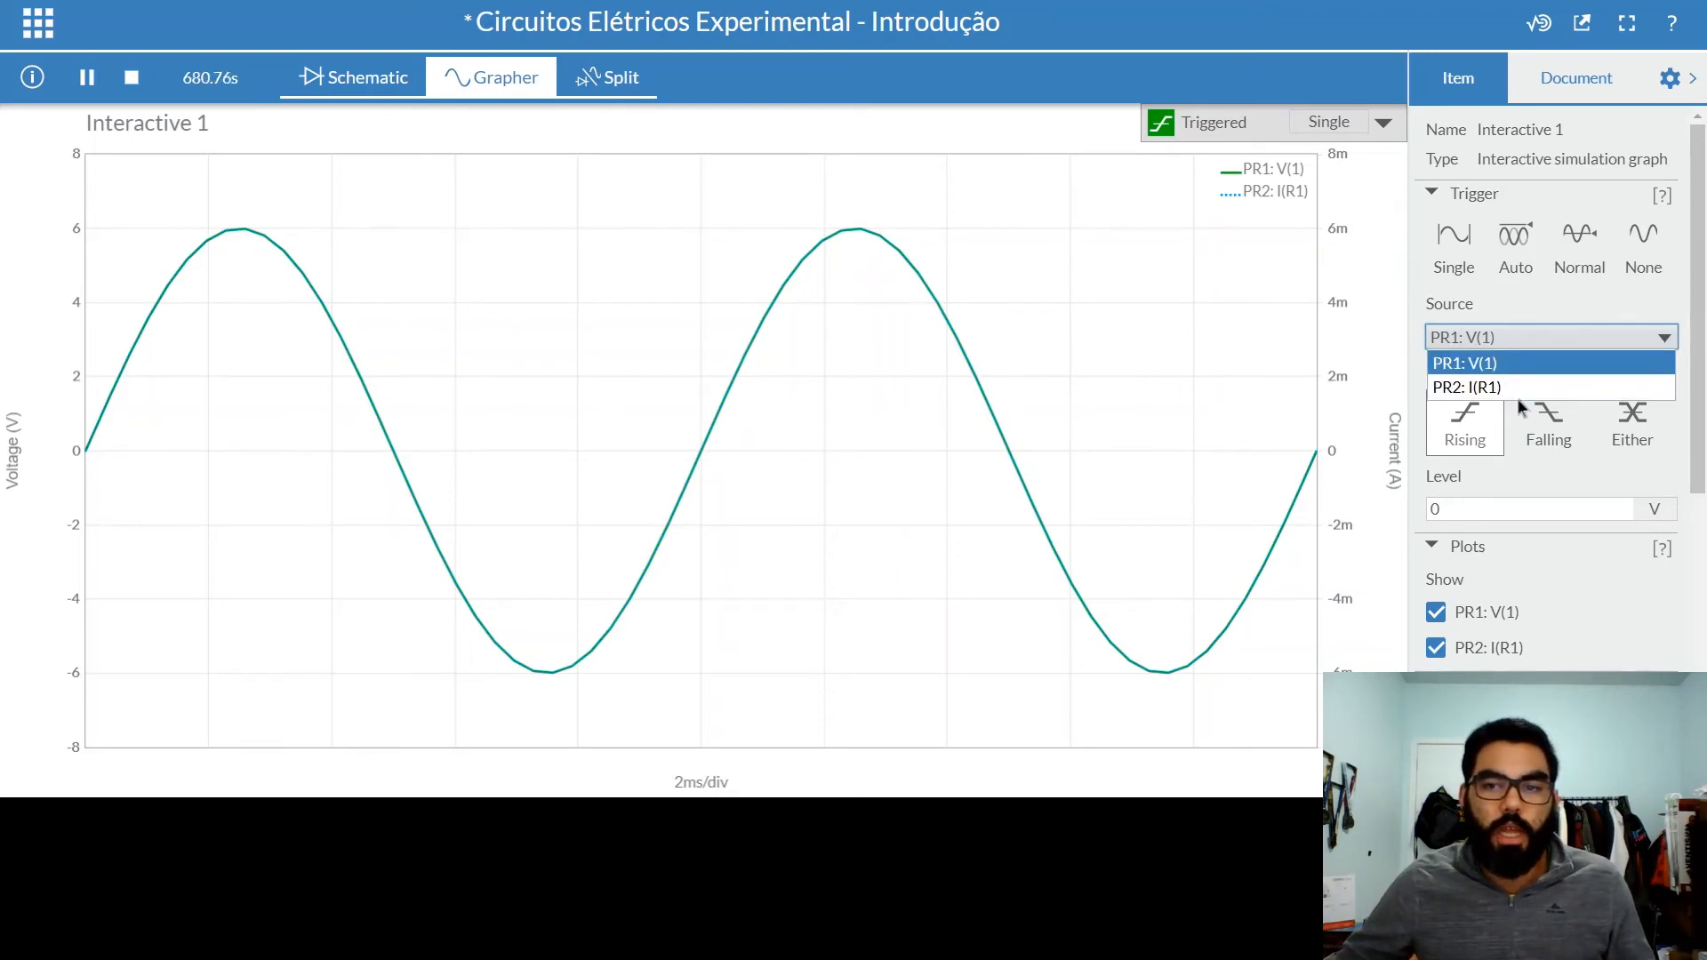
pyautogui.click(1517, 386)
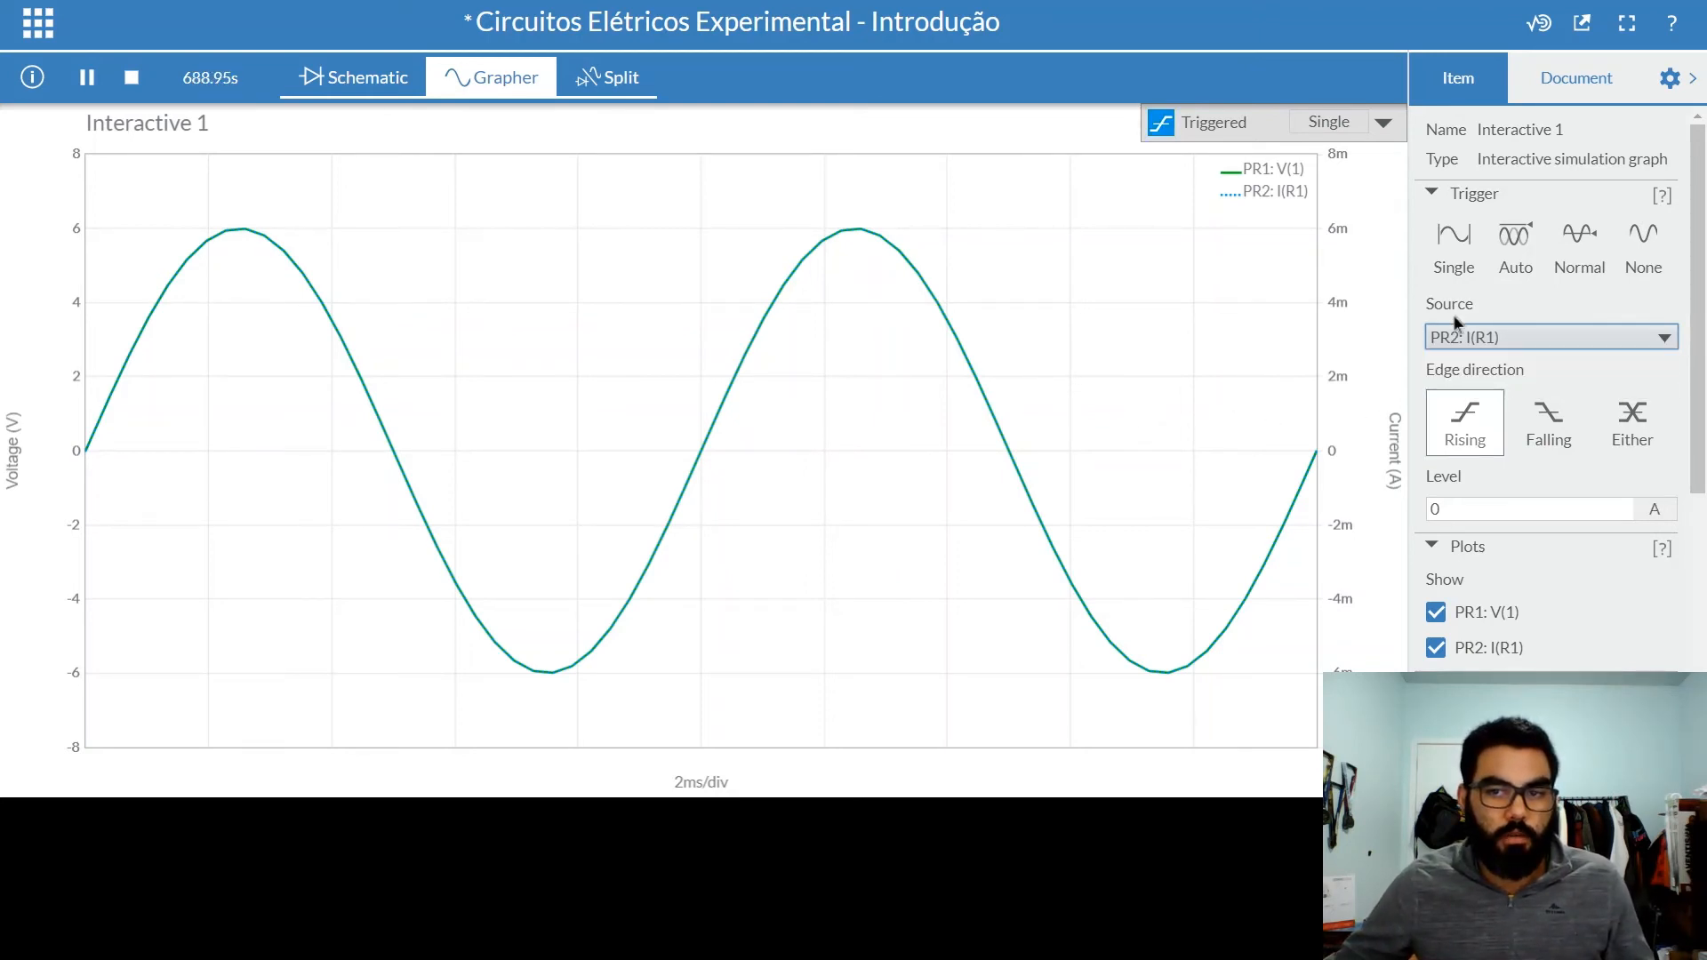
pyautogui.click(1497, 338)
pyautogui.click(1484, 361)
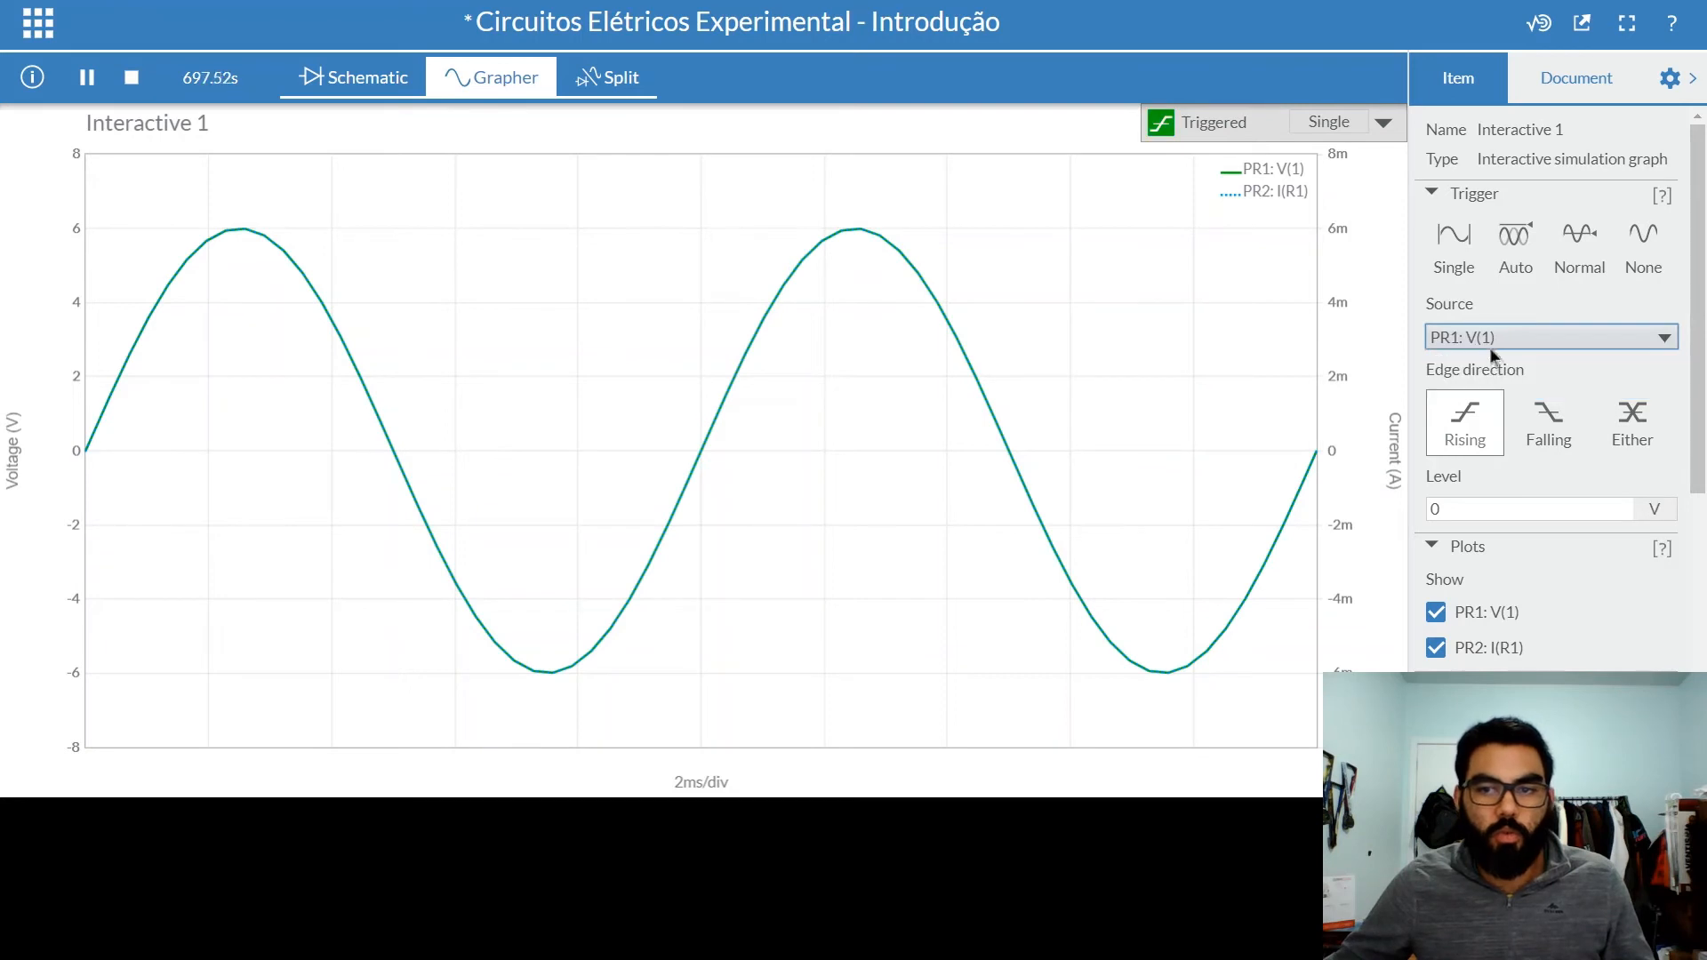
# Step: Set the trigger source to PR2: I(R1) and collapse the trigger settings
pyautogui.click(1491, 341)
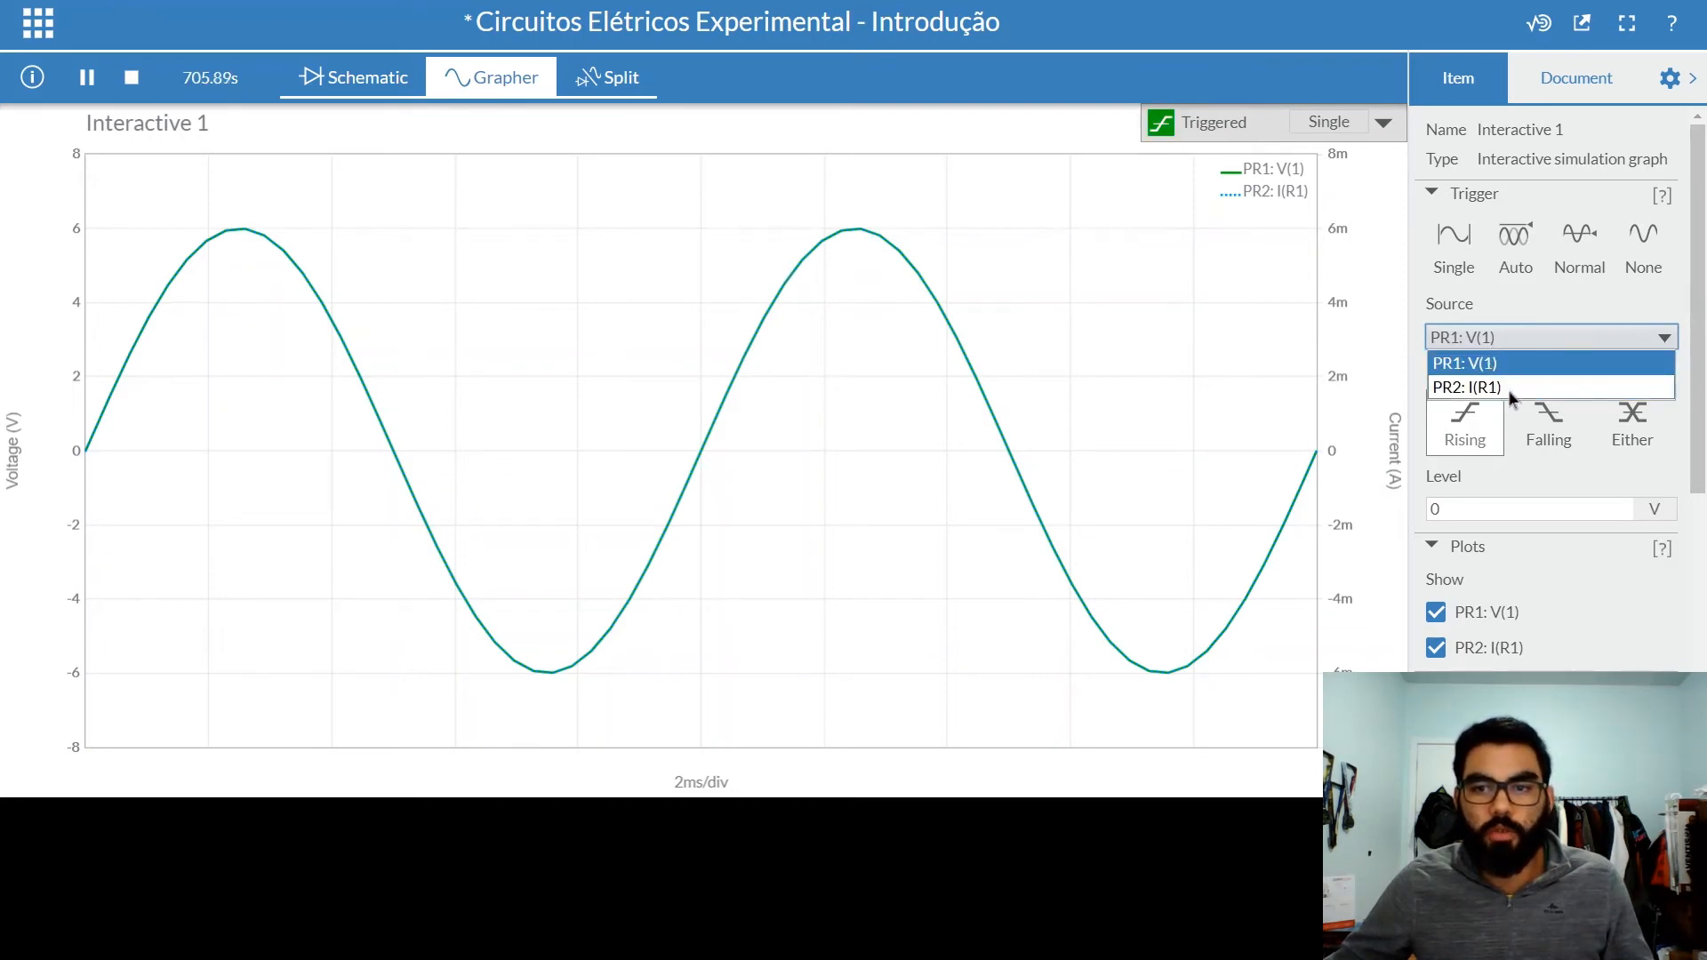
pyautogui.click(1502, 388)
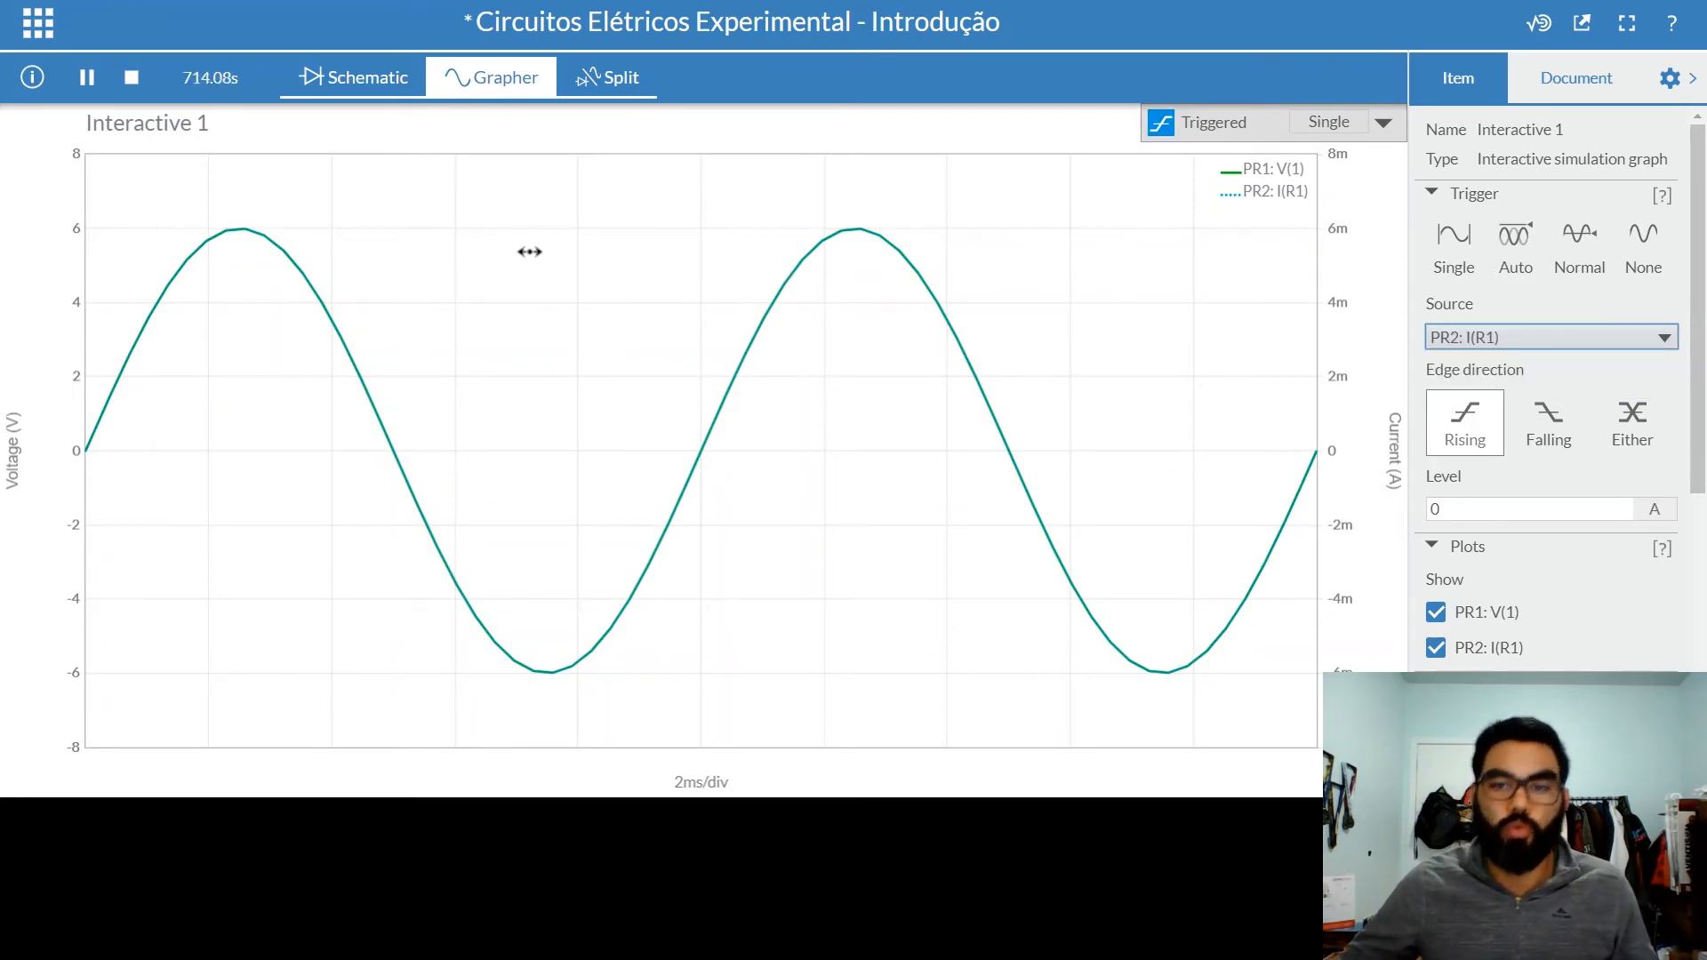
pyautogui.click(1434, 187)
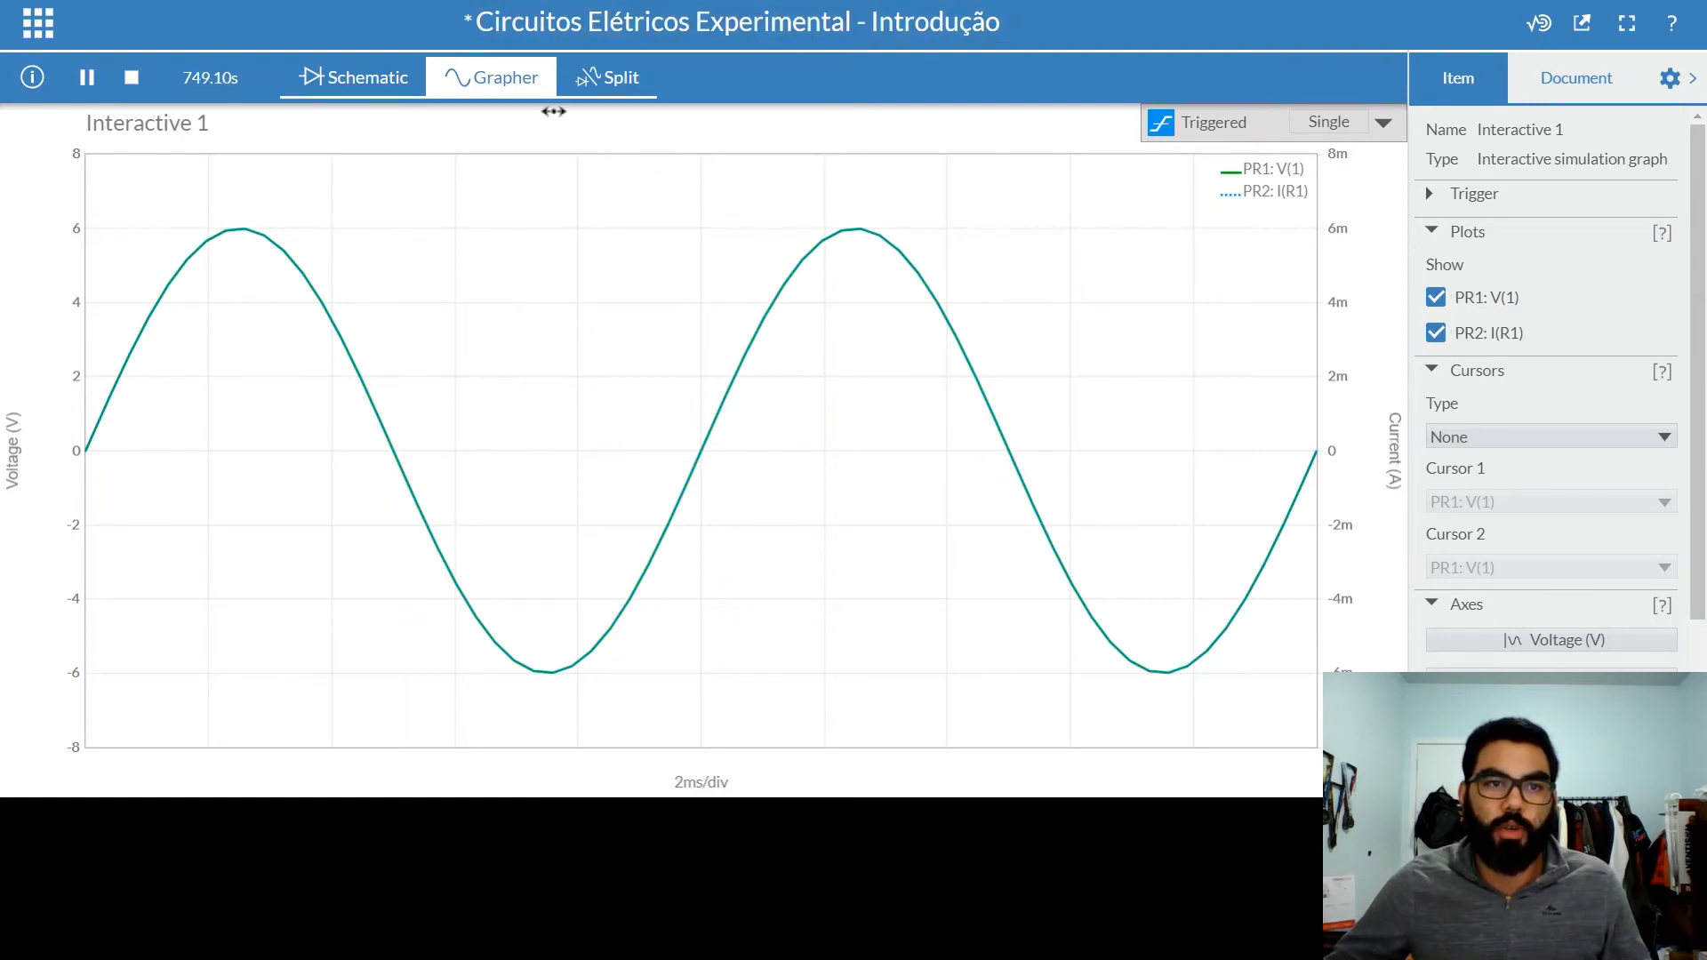
# Step: Review the schematic's probes, return to the graph, and hide and reshow the PR2: I(R1) trace
pyautogui.click(313, 89)
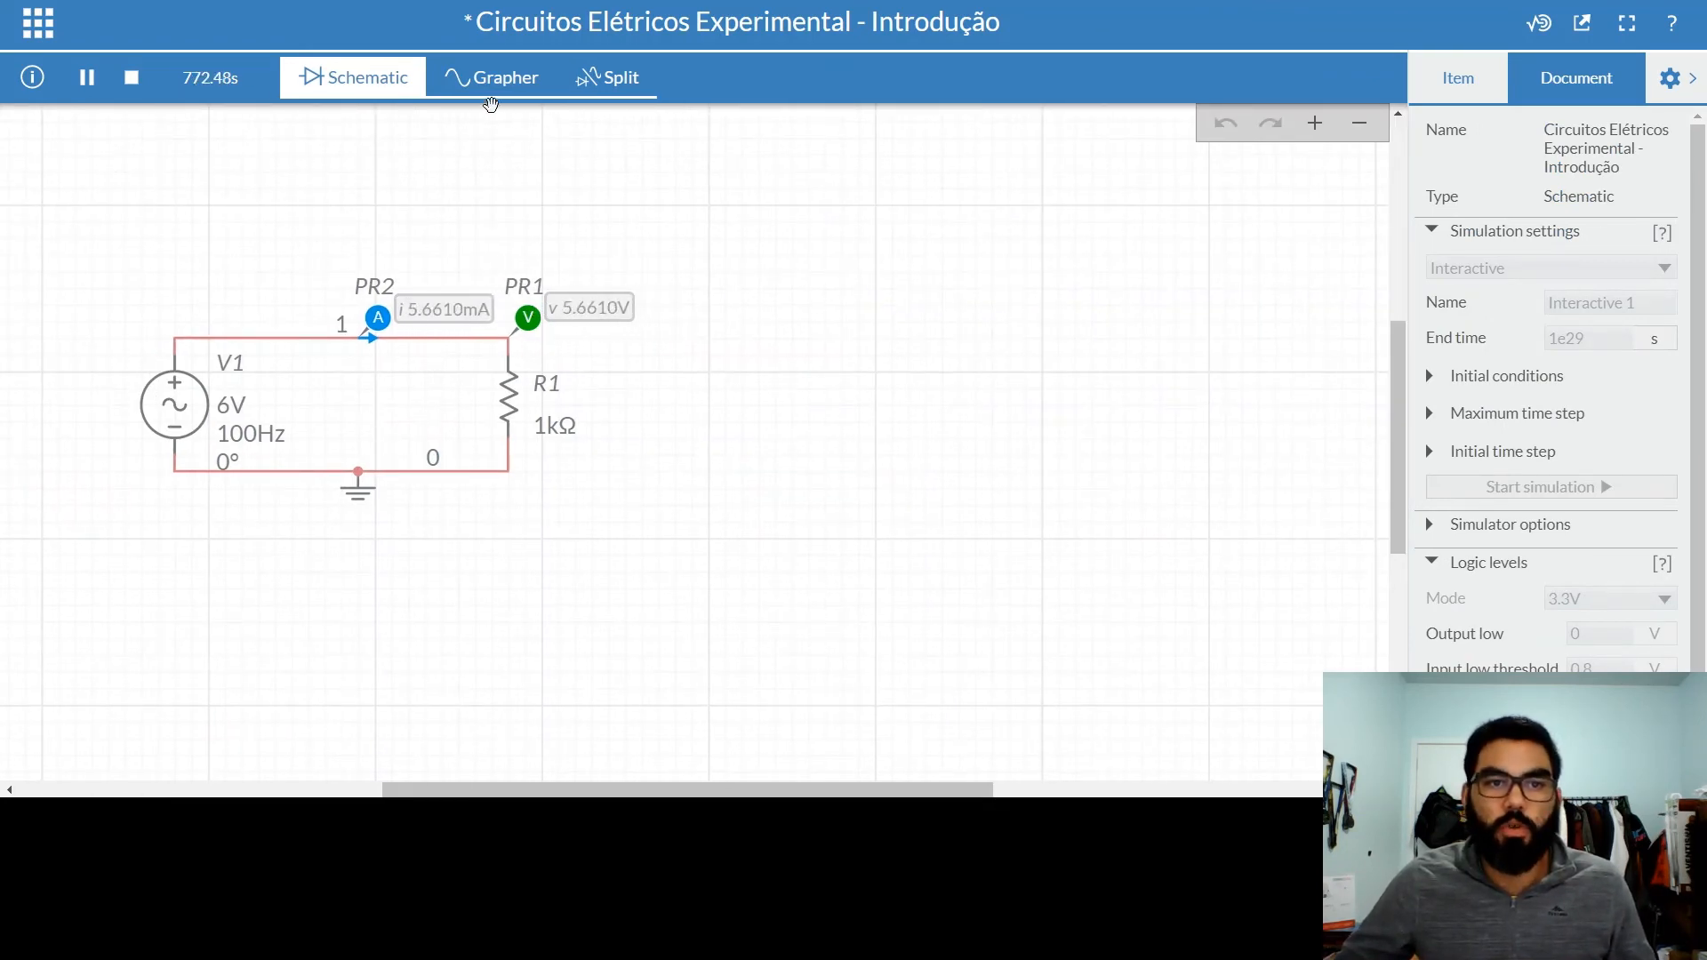
pyautogui.click(489, 80)
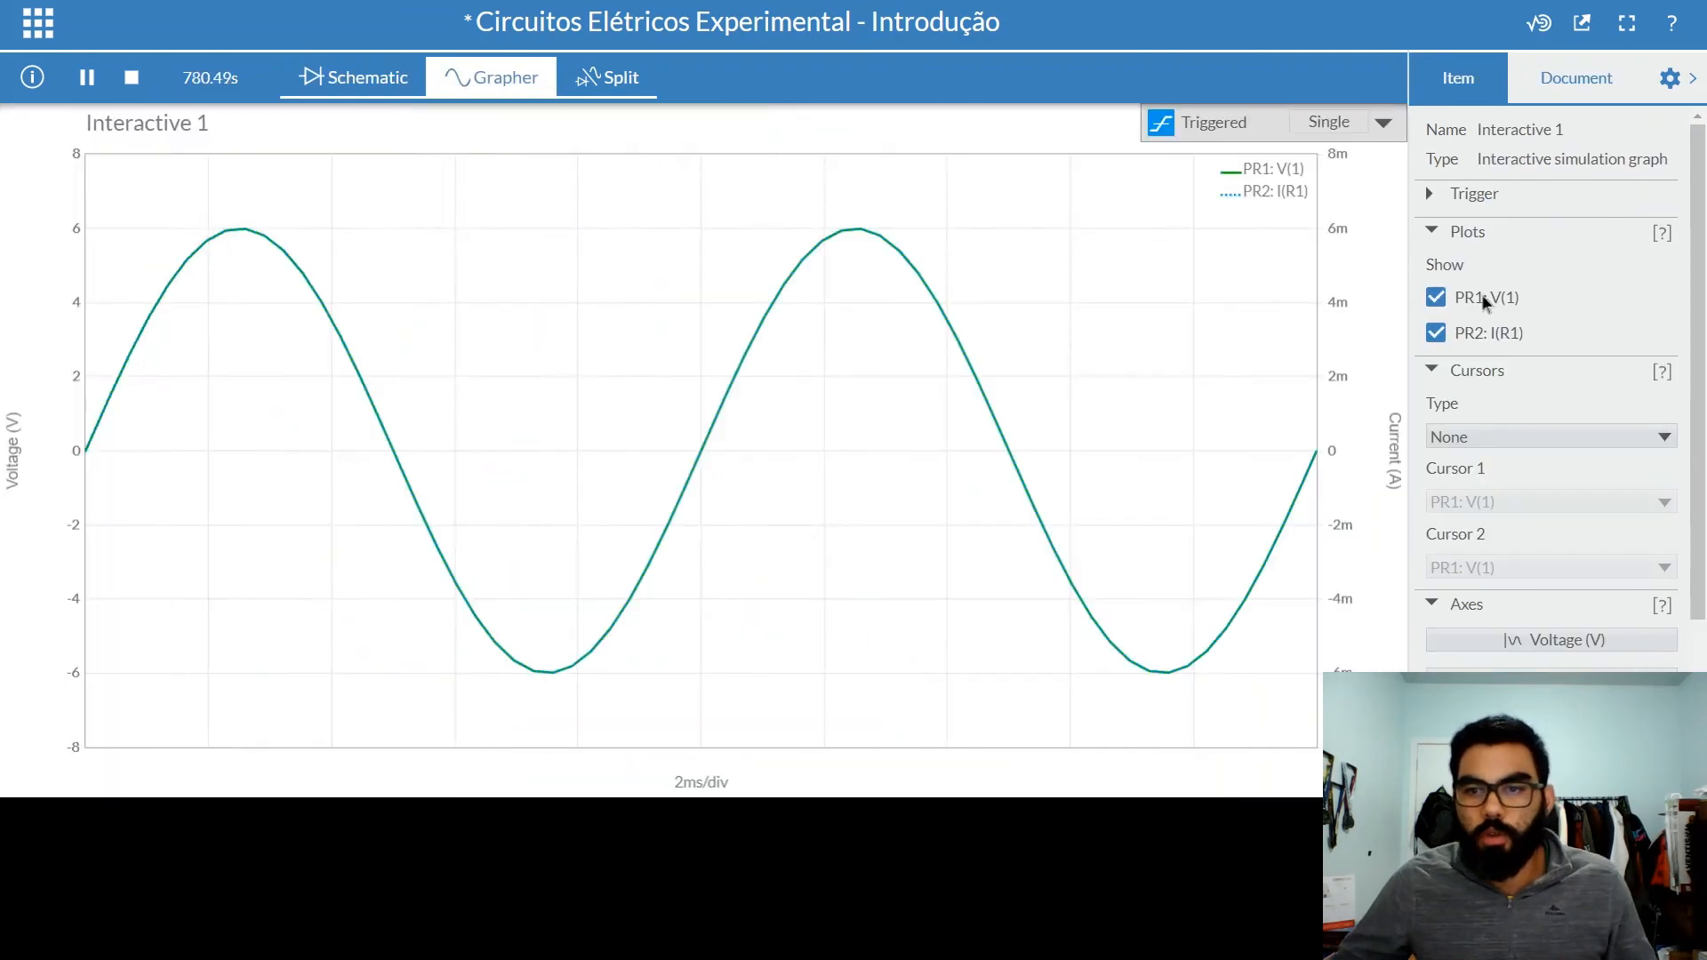
pyautogui.click(1434, 332)
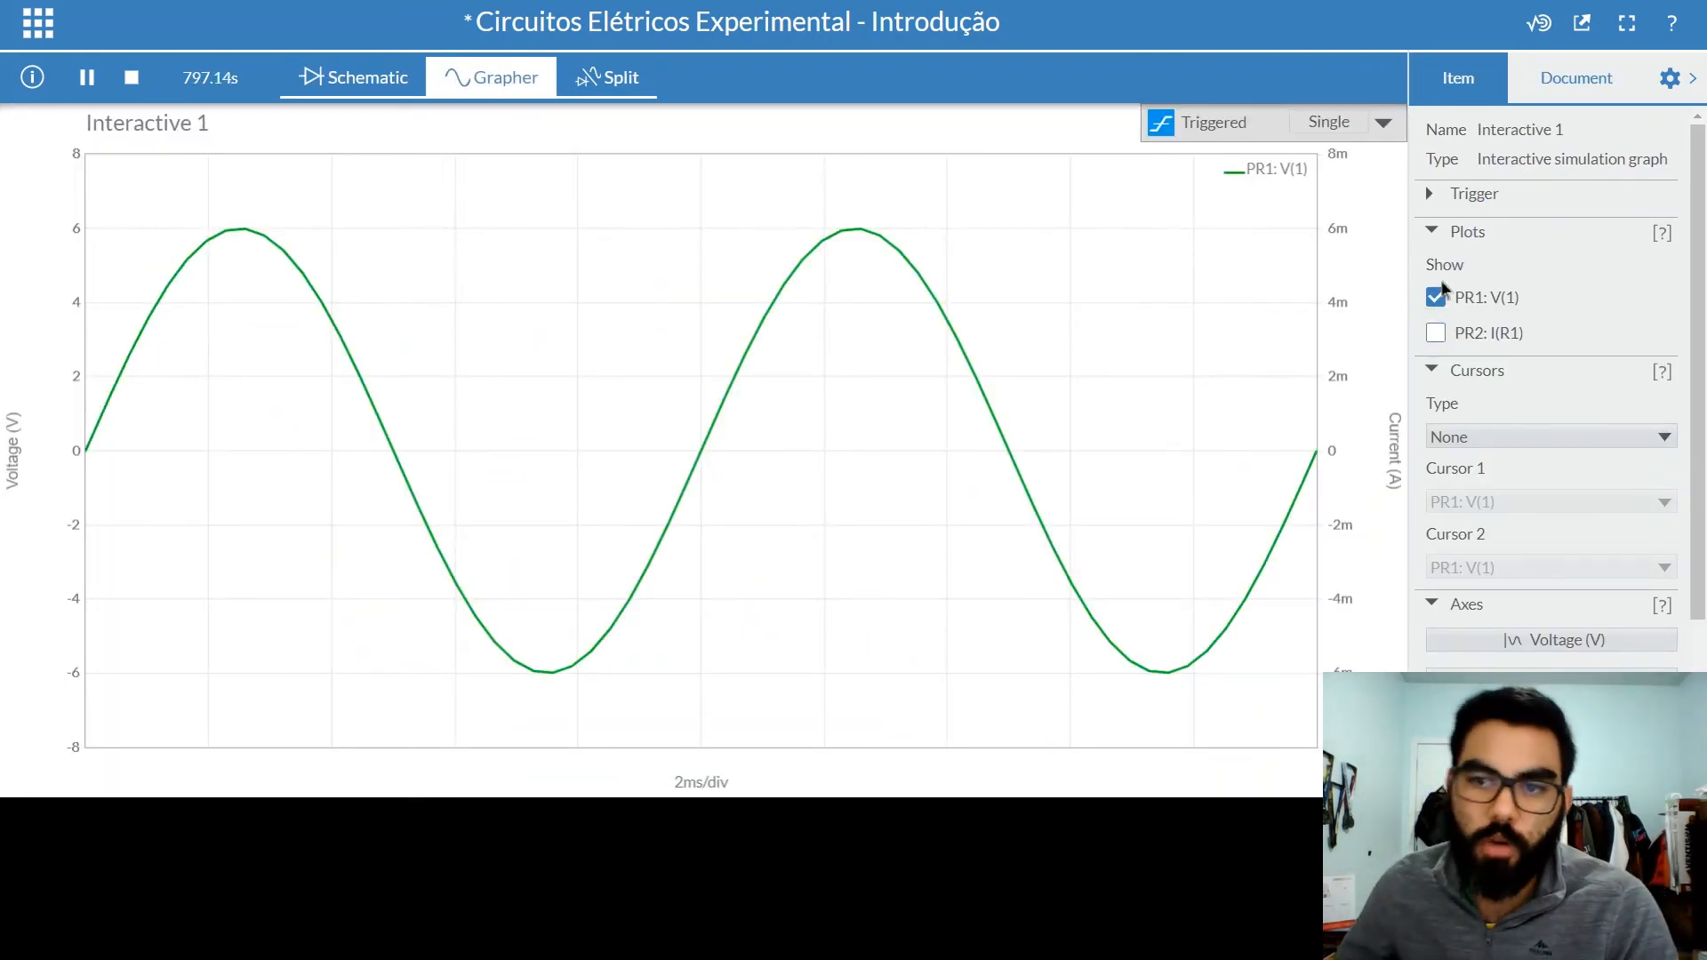
pyautogui.click(1434, 333)
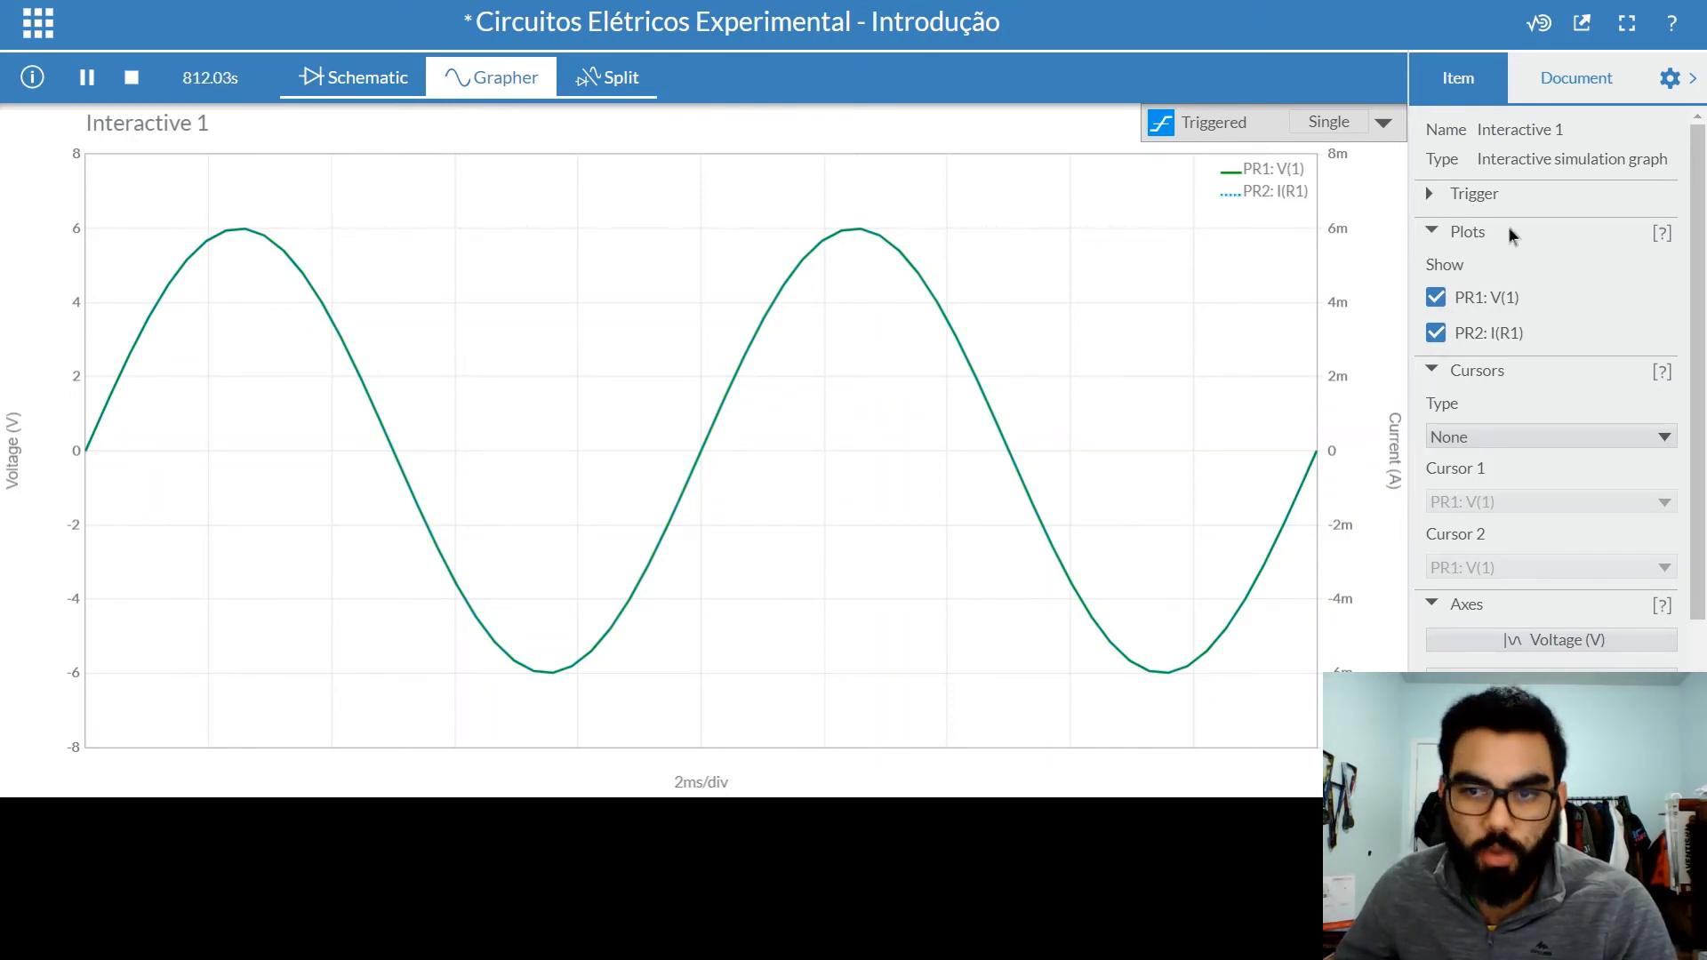
# Step: Collapse the plot settings and enable Y Axis cursors on the graph
pyautogui.click(1432, 230)
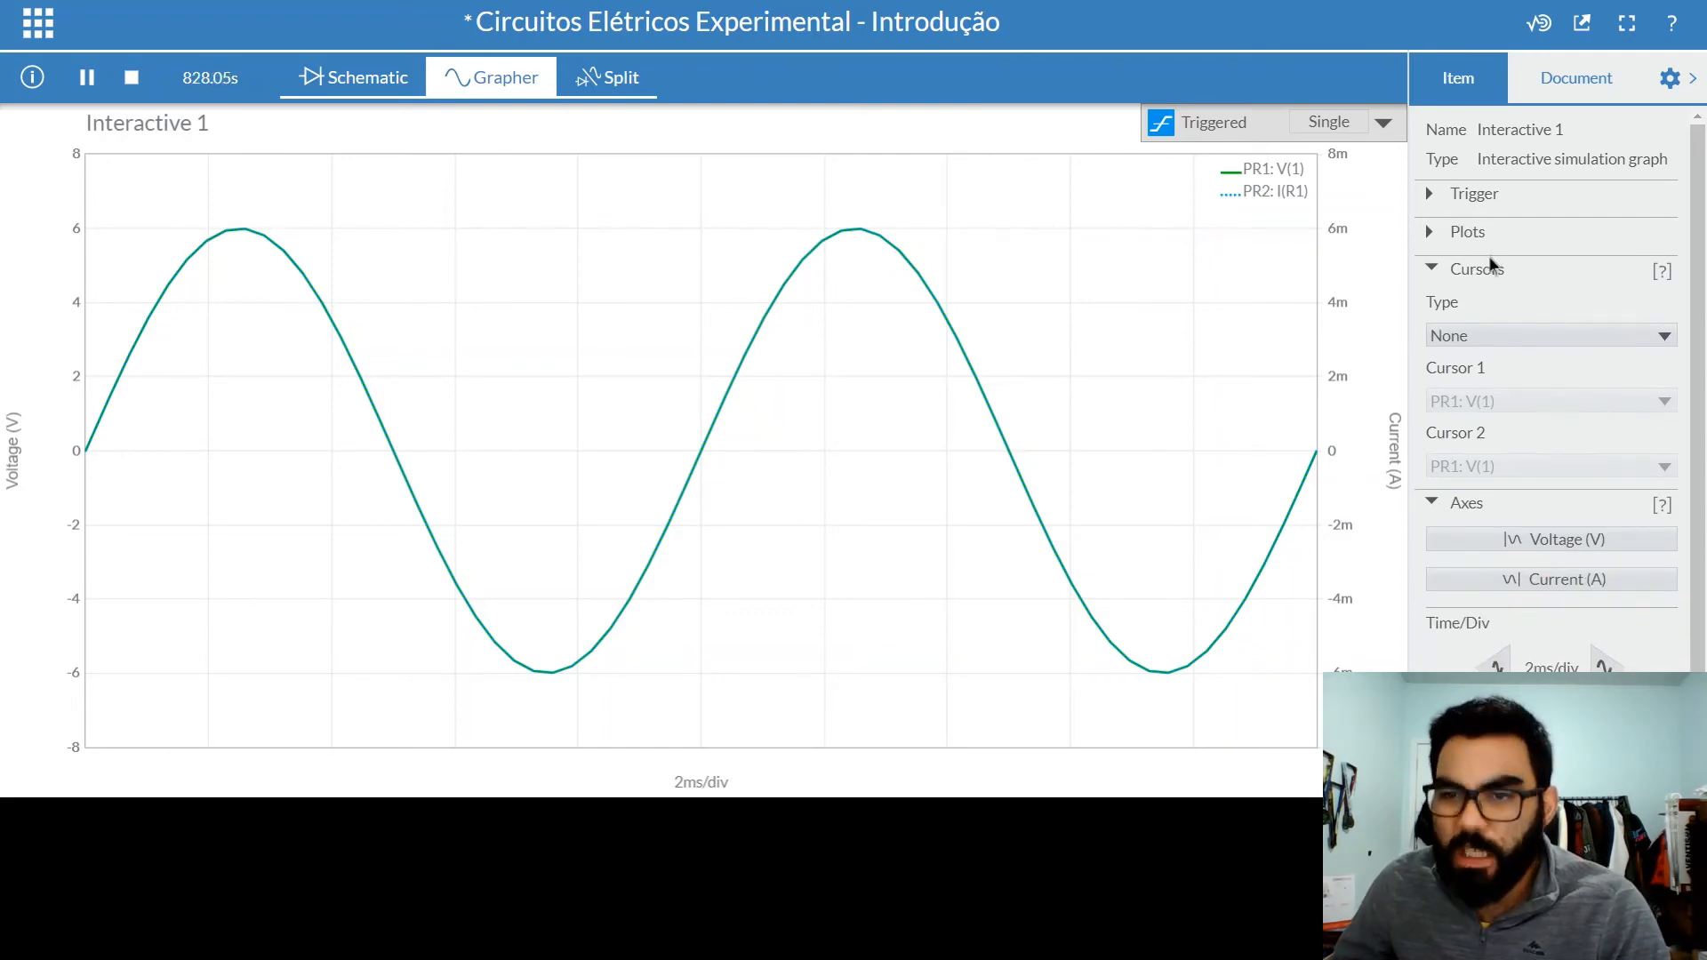
pyautogui.click(1480, 340)
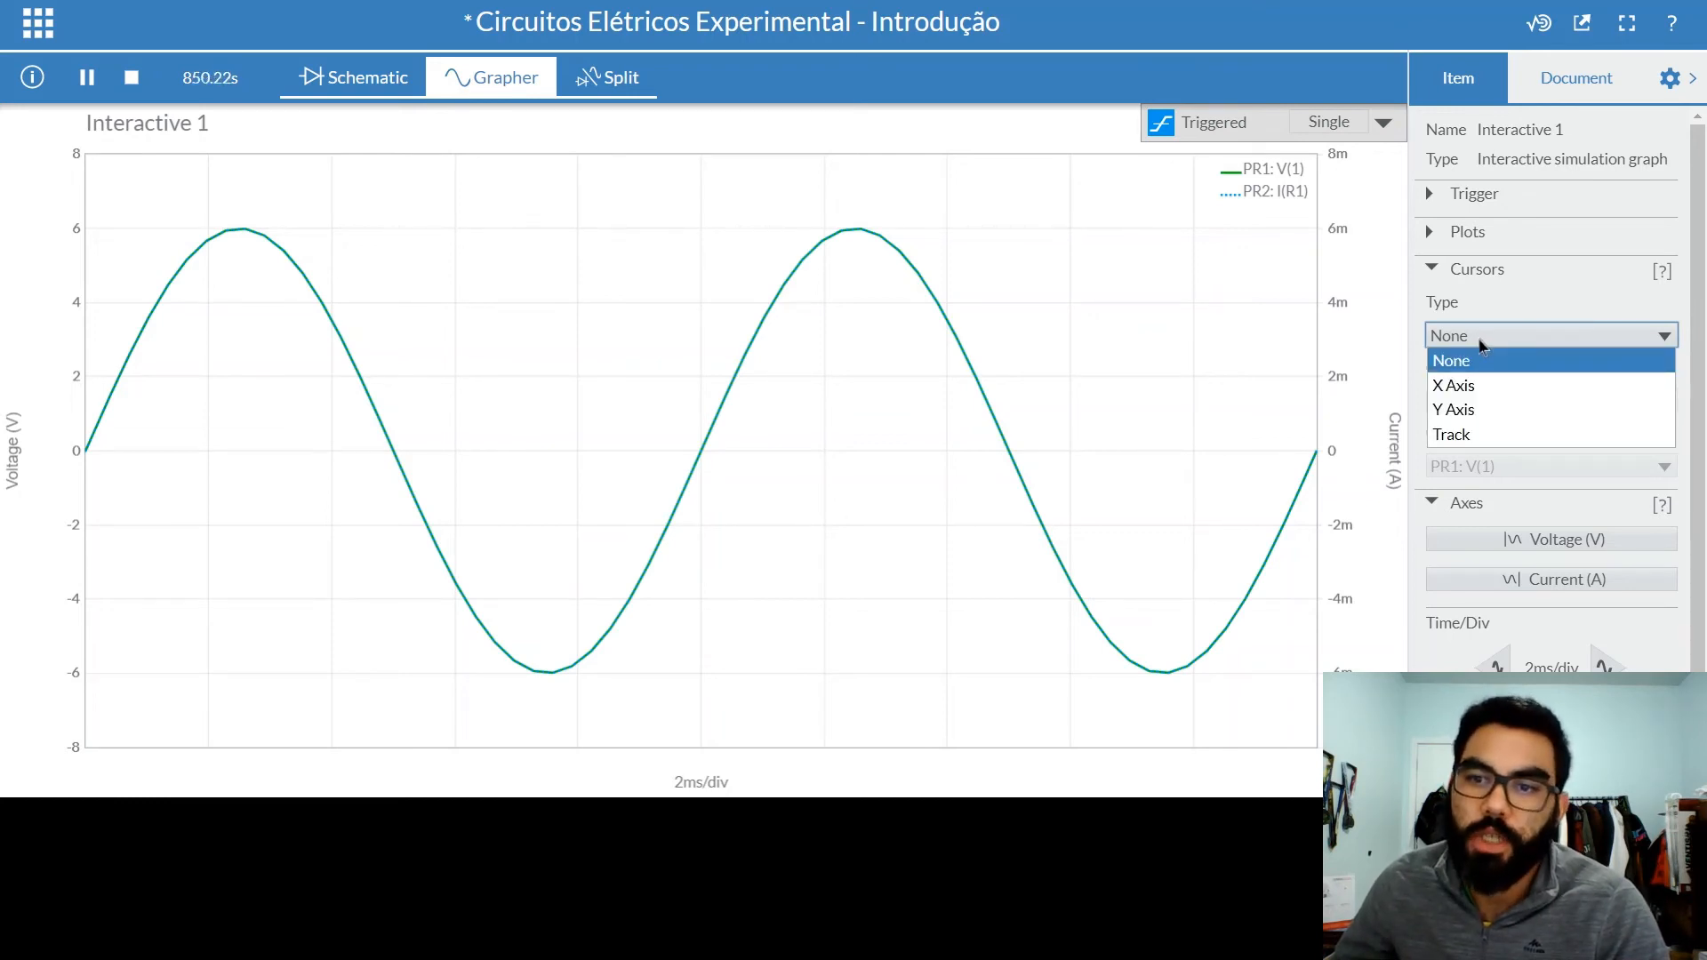
pyautogui.click(1480, 343)
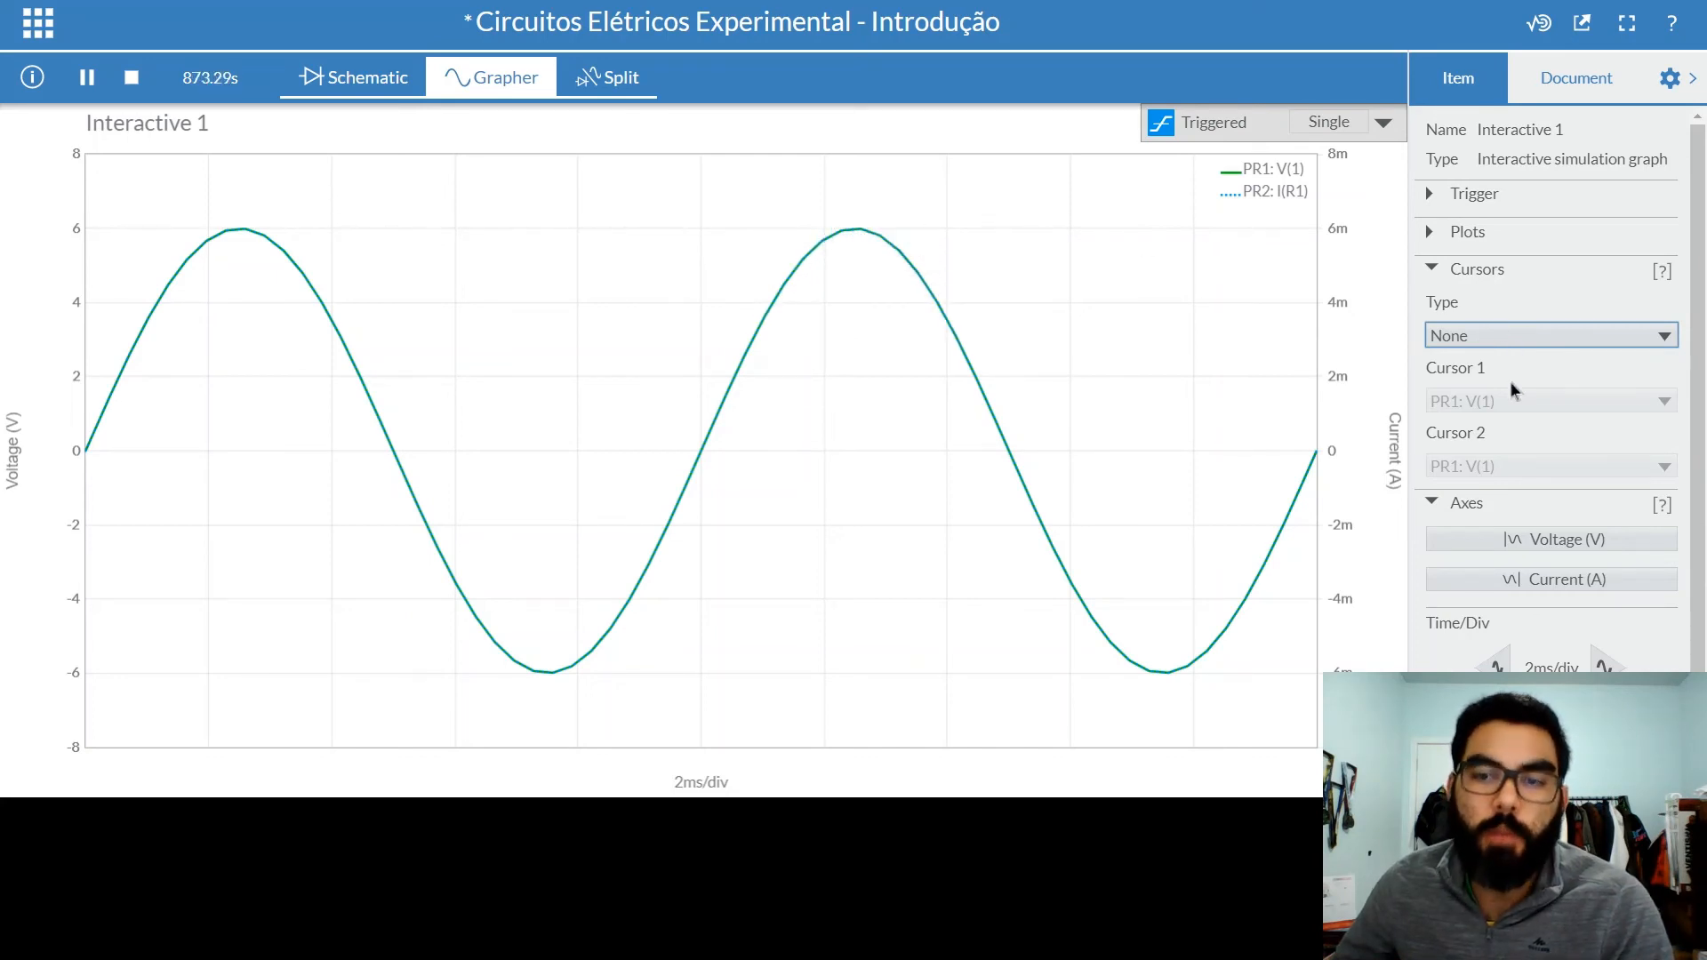
pyautogui.click(1500, 336)
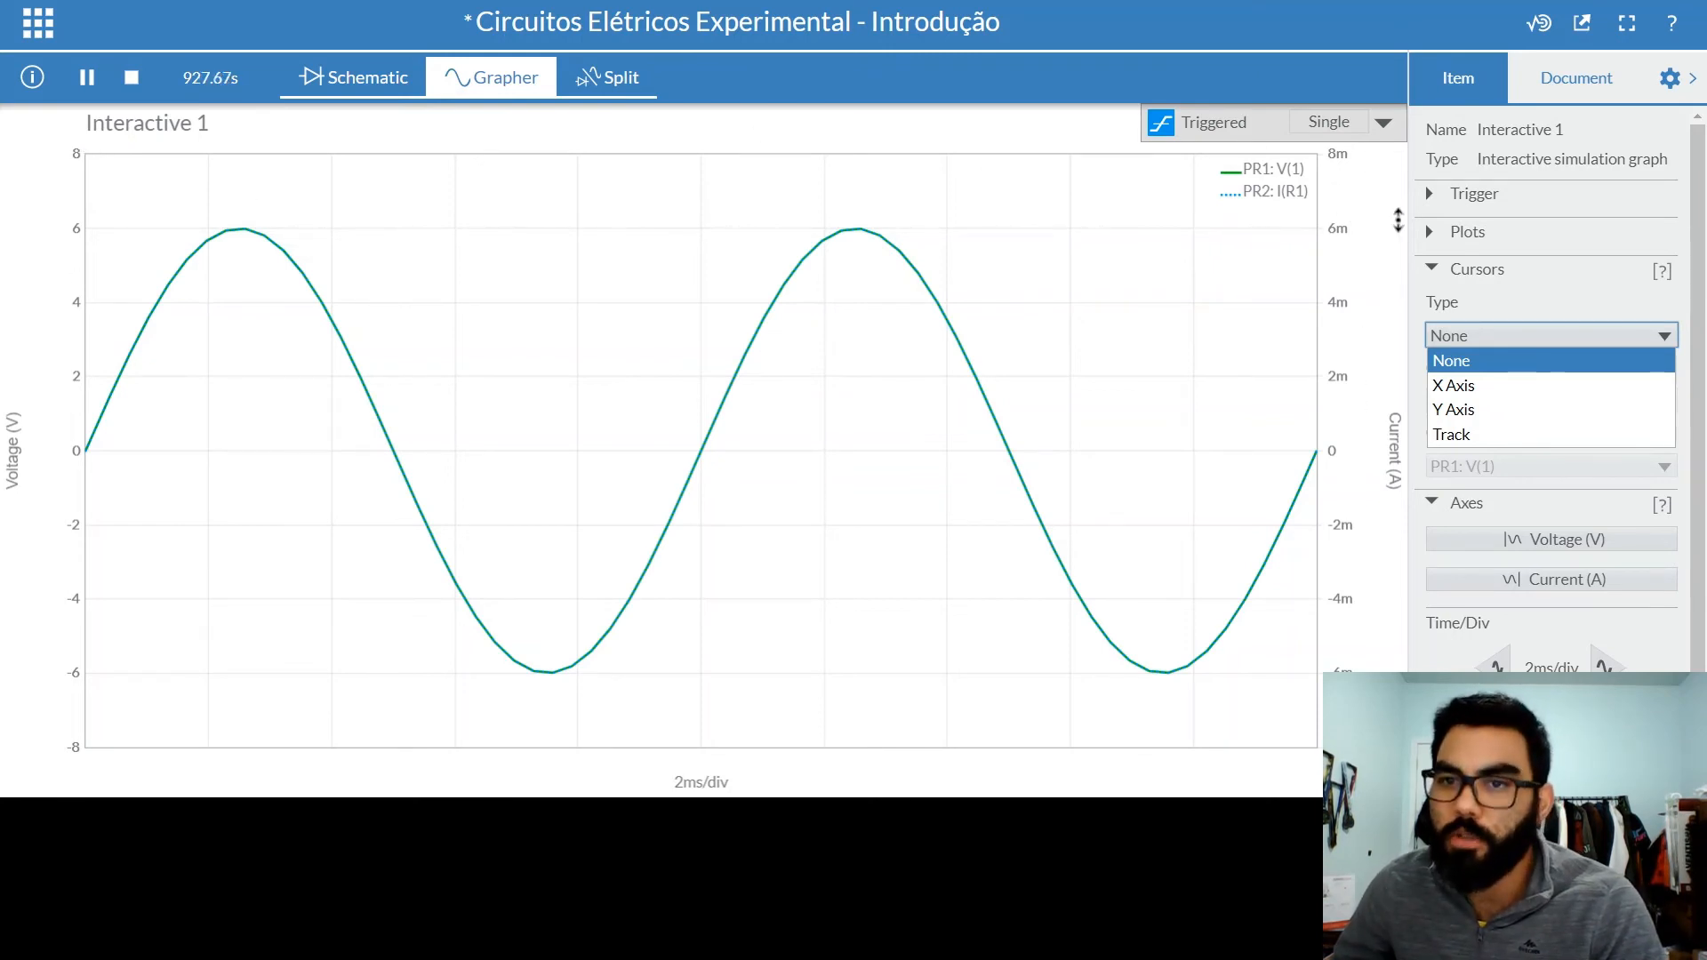
pyautogui.click(1476, 409)
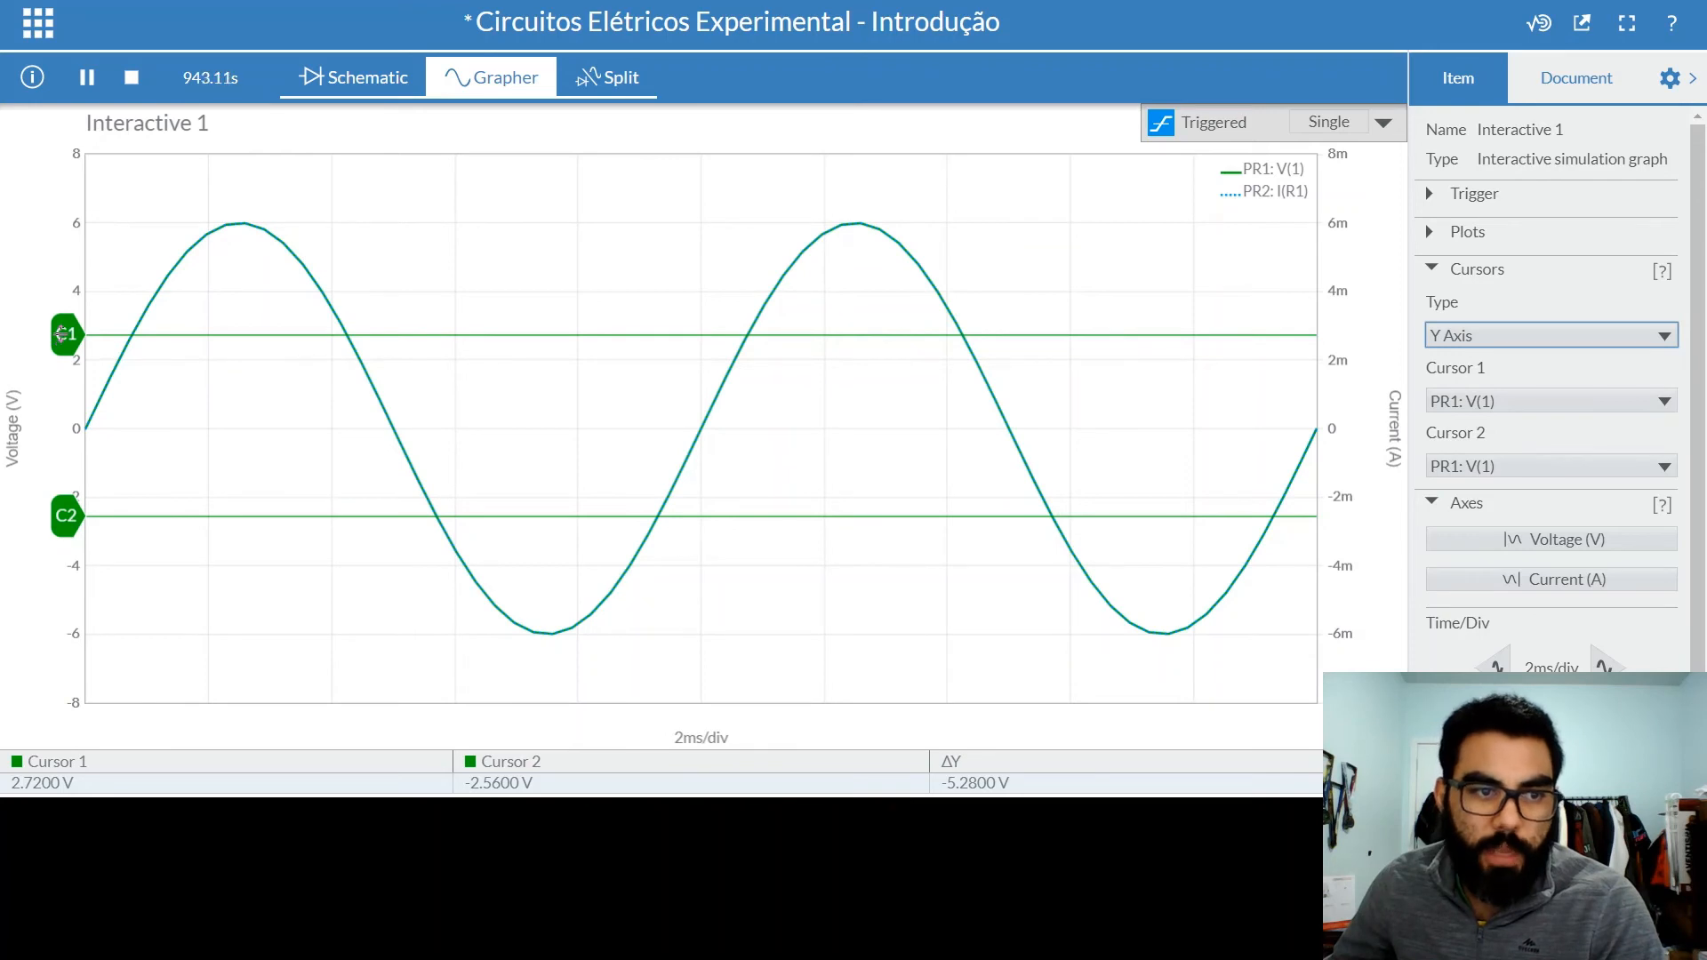
# Step: Move cursor 1 to the waveform's peak at about 6.05 V and assign that cursor to PR2: I(R1)
pyautogui.moveTo(61, 334); pyautogui.dragTo(86, 224)
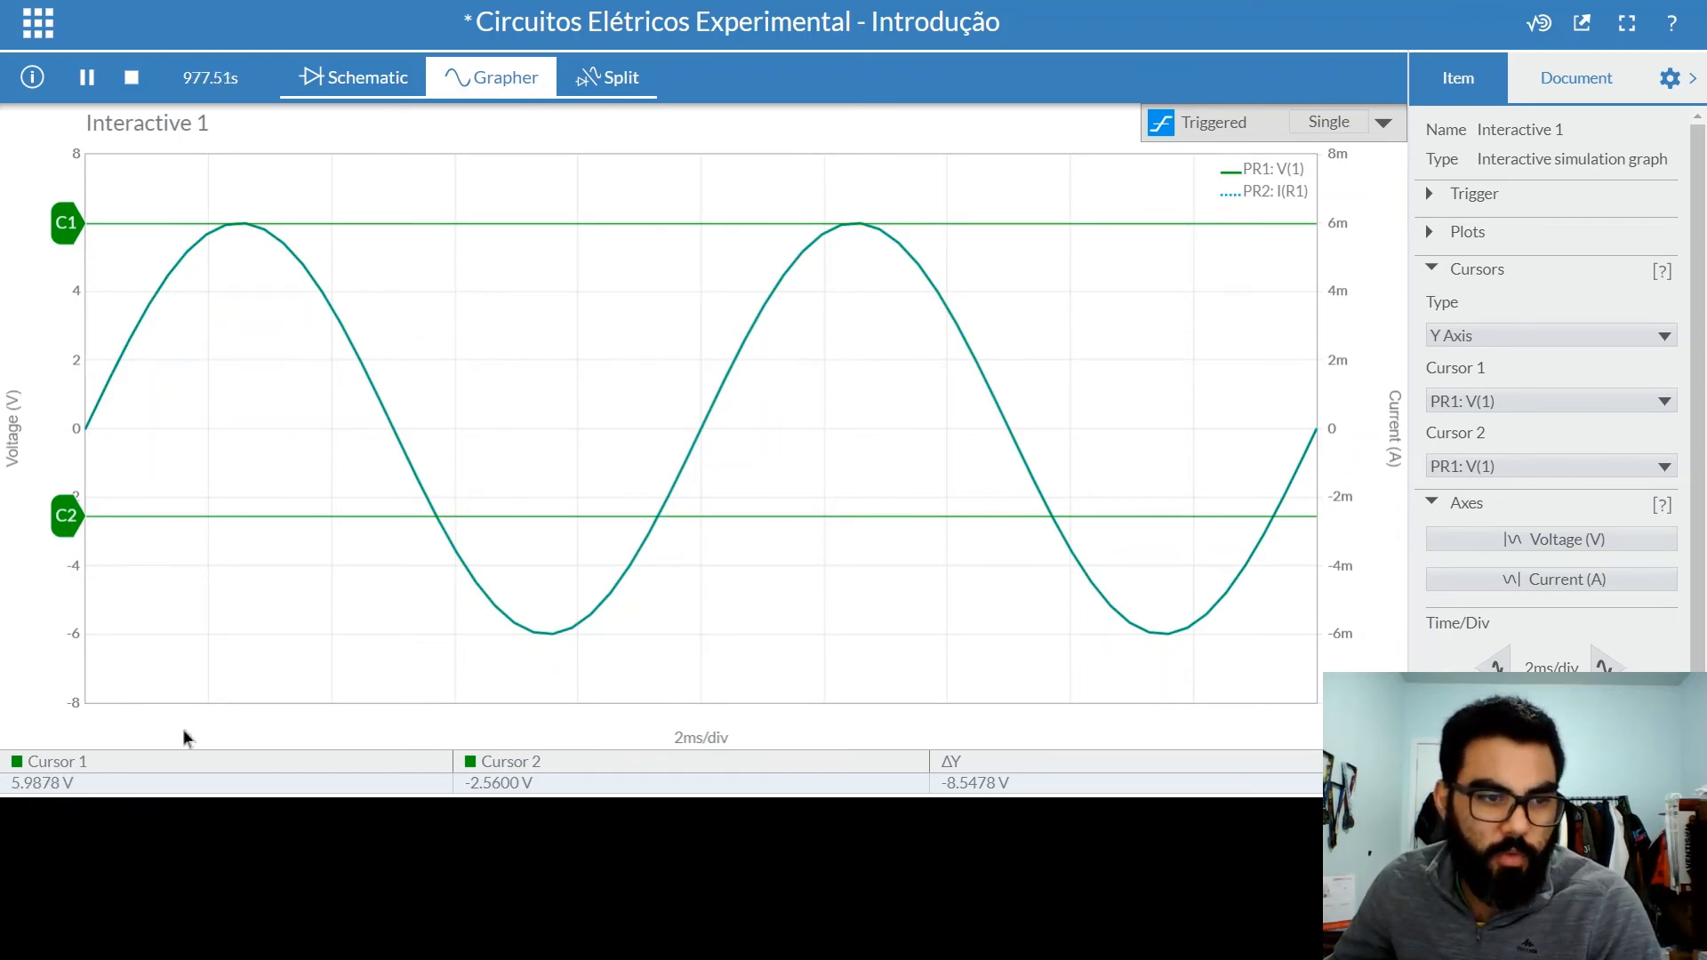
pyautogui.moveTo(66, 205)
pyautogui.mouseDown()
pyautogui.moveTo(65, 267)
pyautogui.moveTo(87, 206)
pyautogui.moveTo(86, 277)
pyautogui.moveTo(86, 220)
pyautogui.mouseUp()
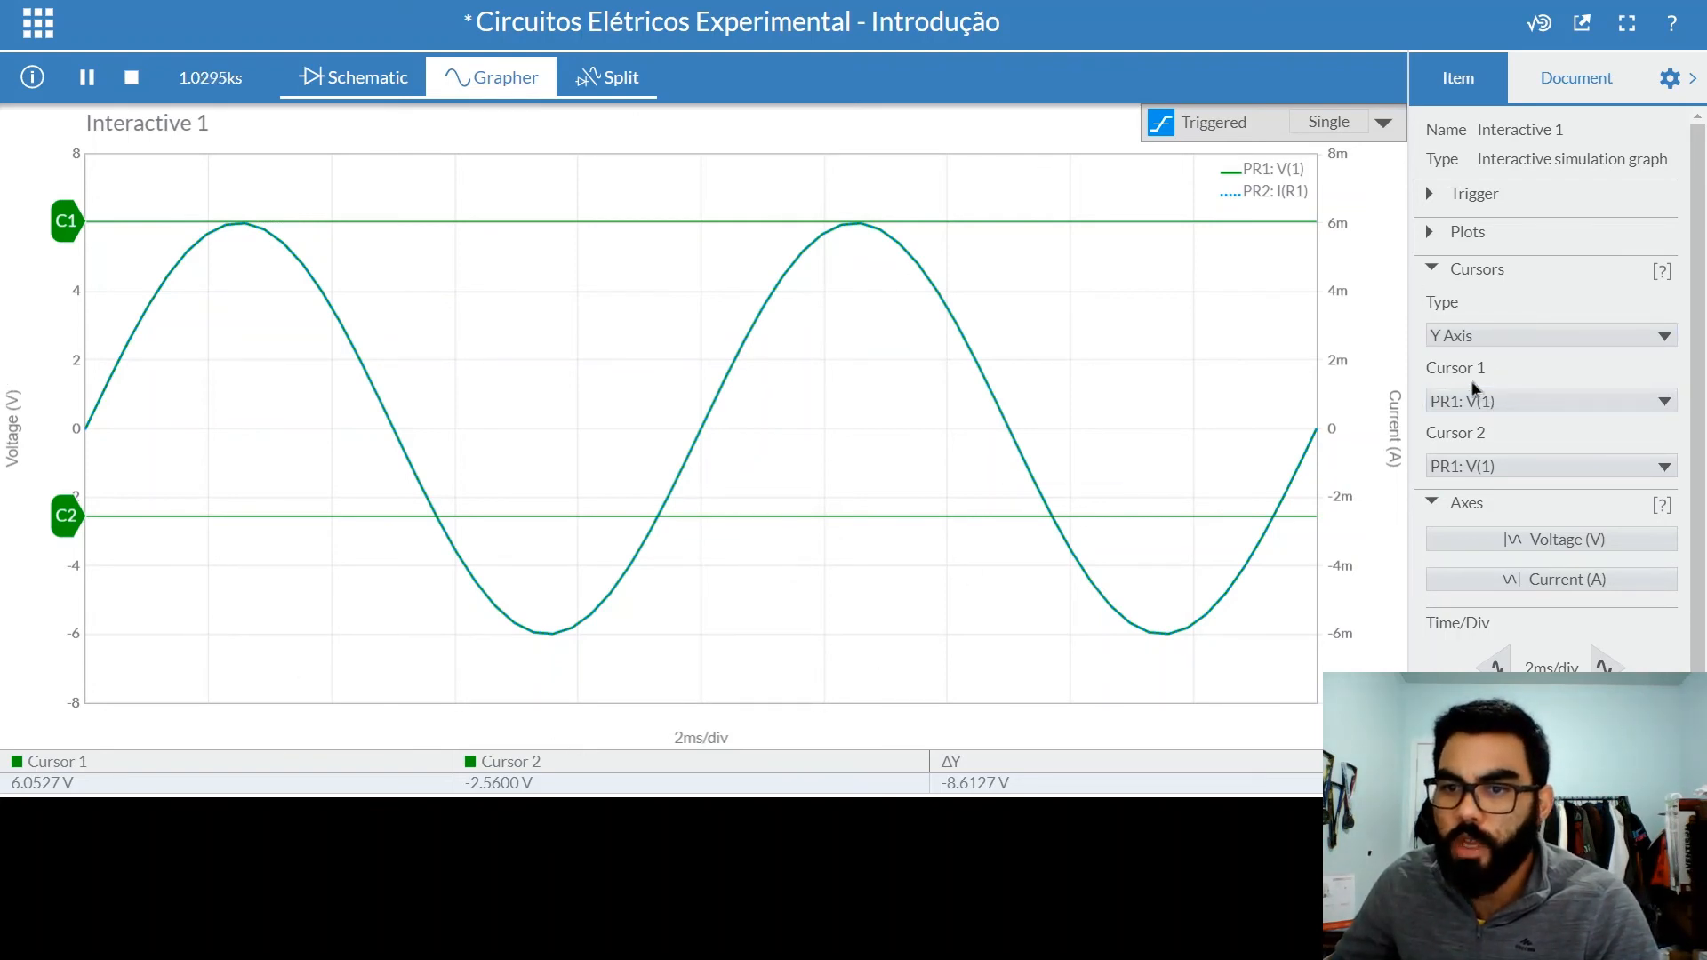
pyautogui.click(1504, 402)
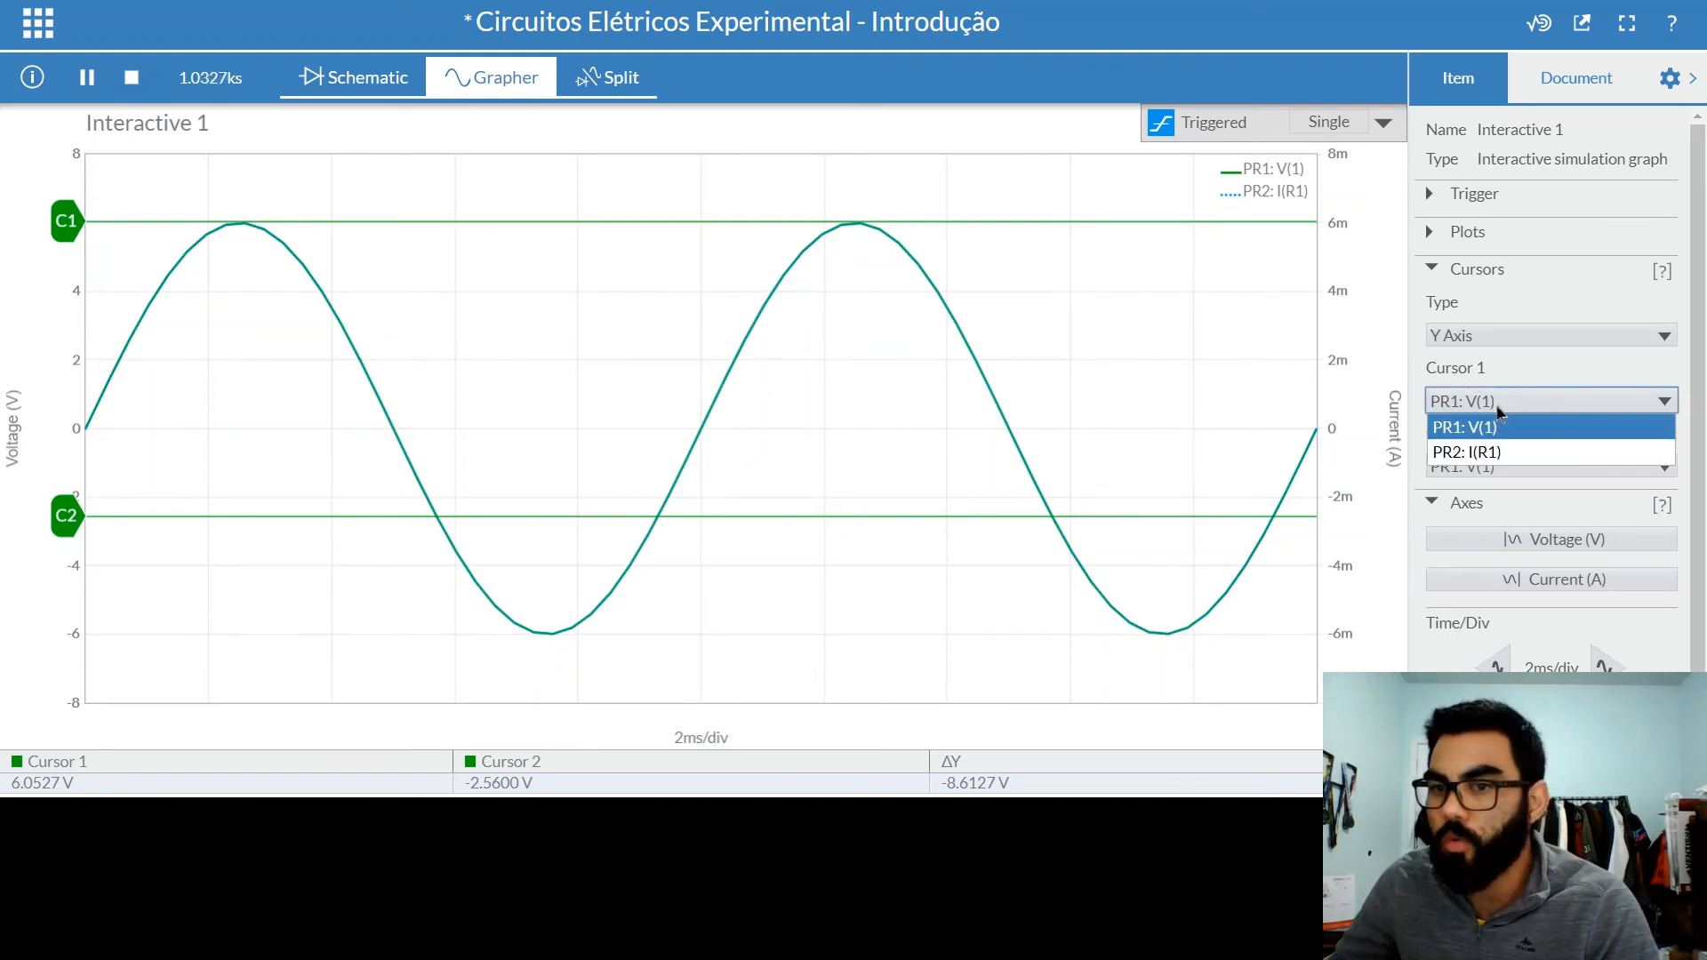
pyautogui.click(1486, 452)
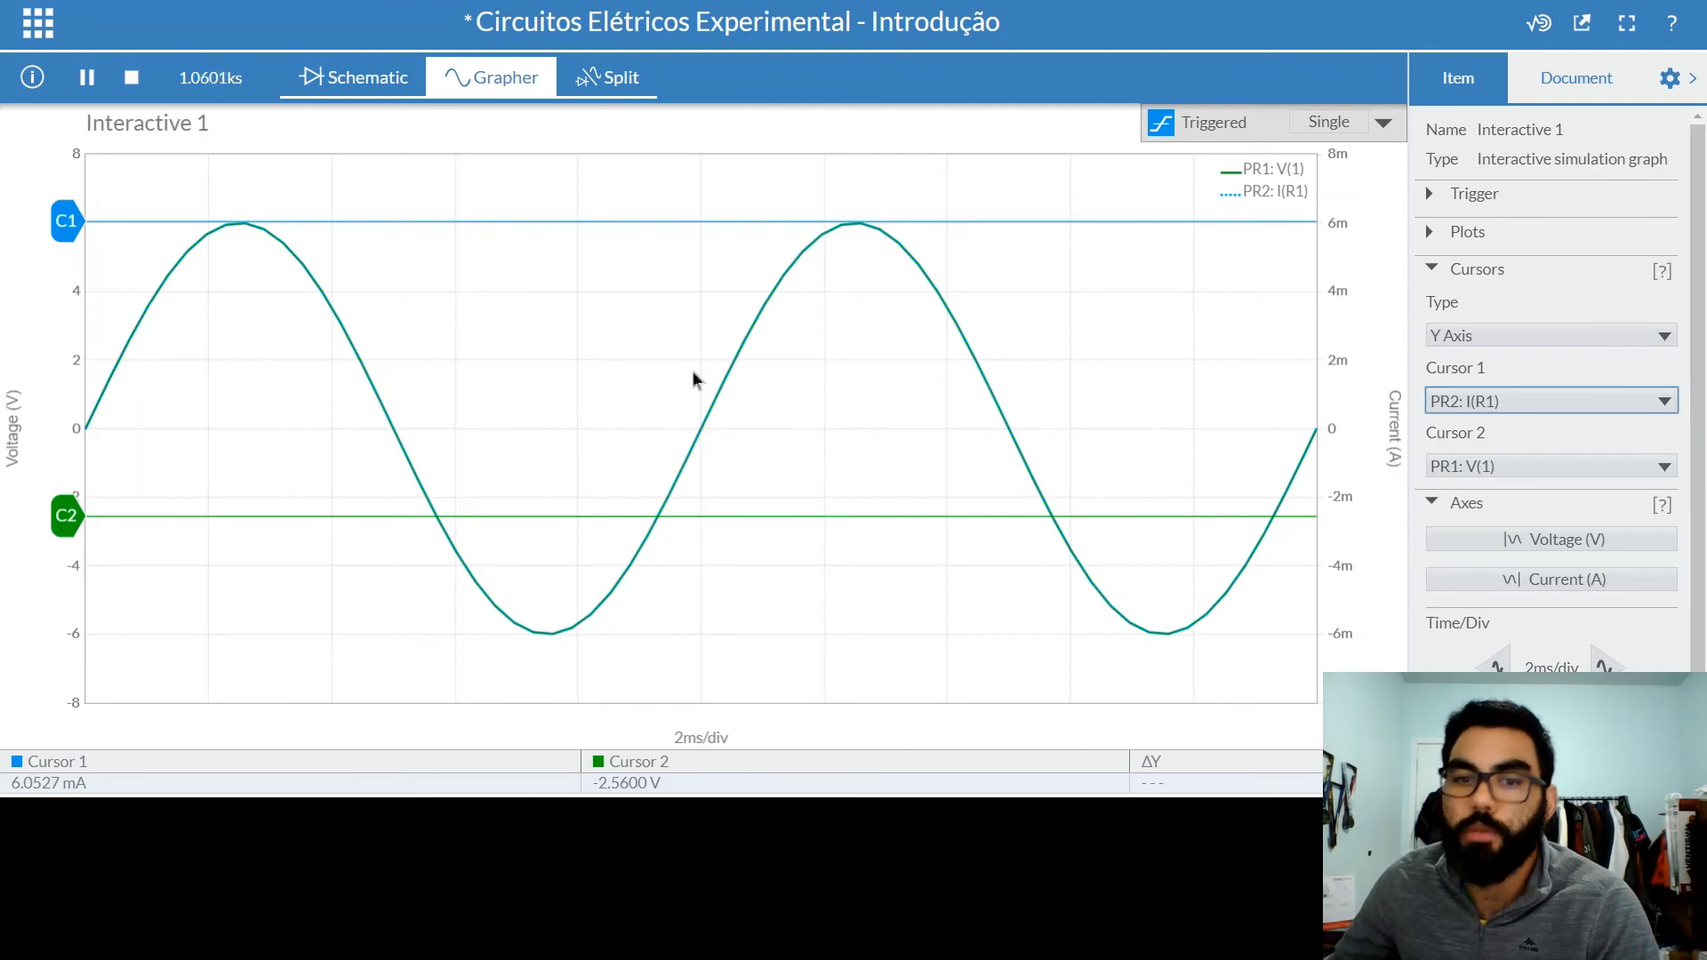
# Step: Try the X Axis cursor type and switch the cursors to Track
pyautogui.click(1459, 334)
pyautogui.click(1475, 387)
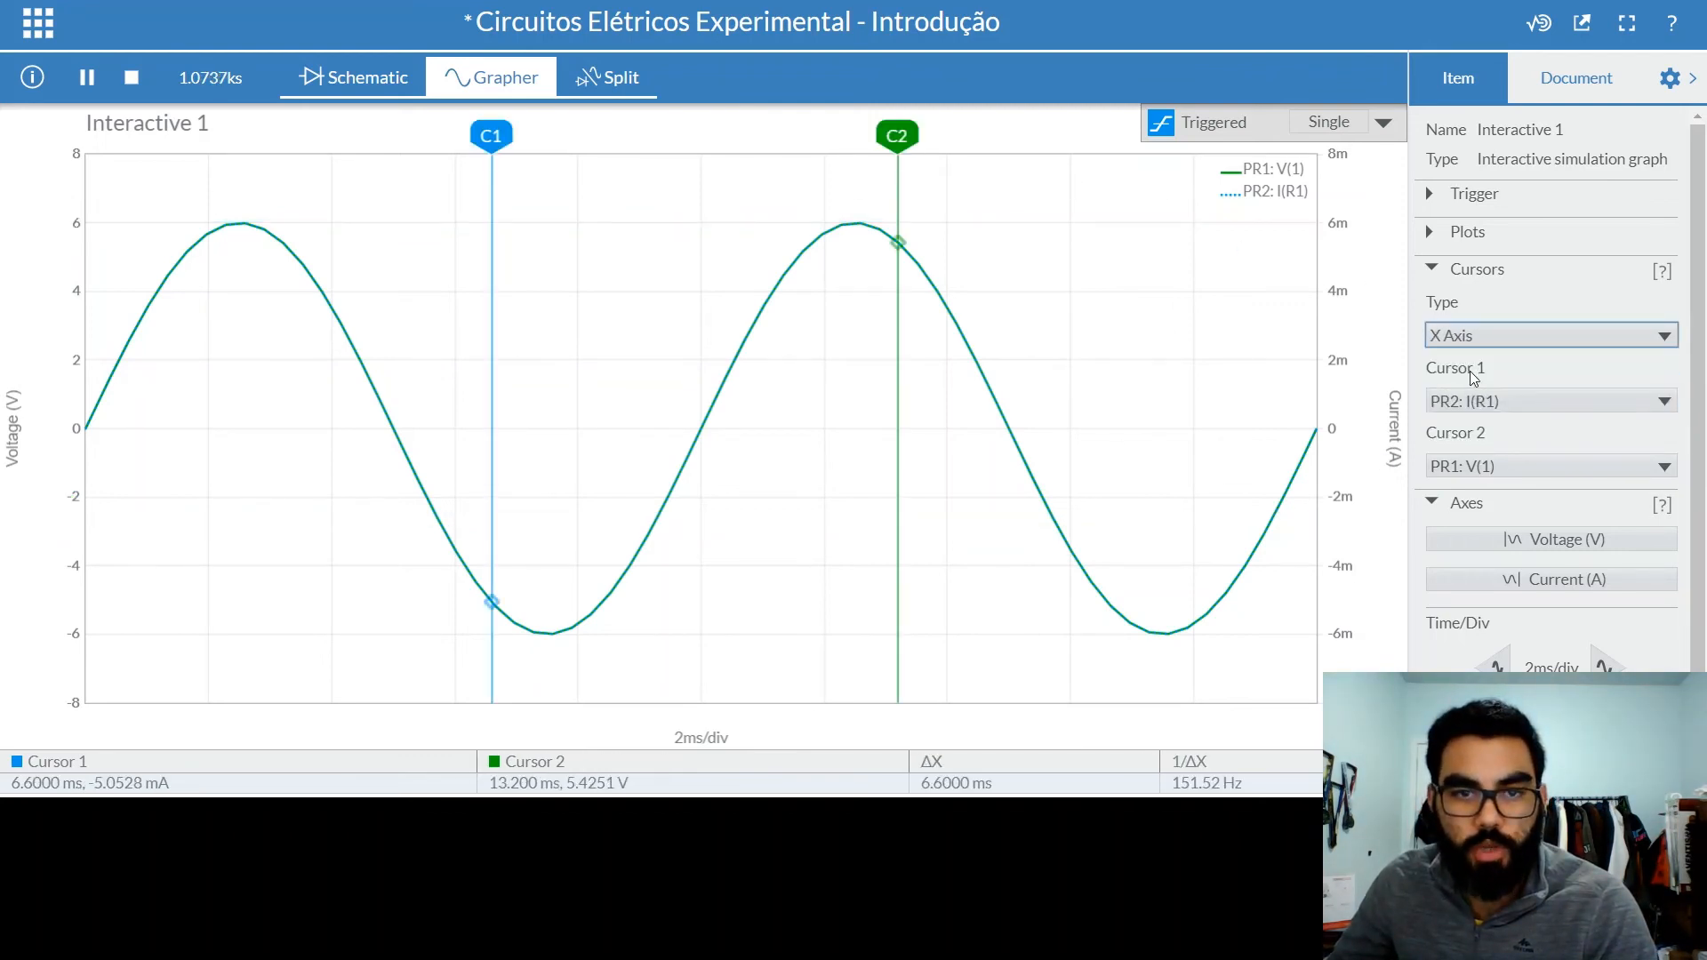
pyautogui.click(1470, 339)
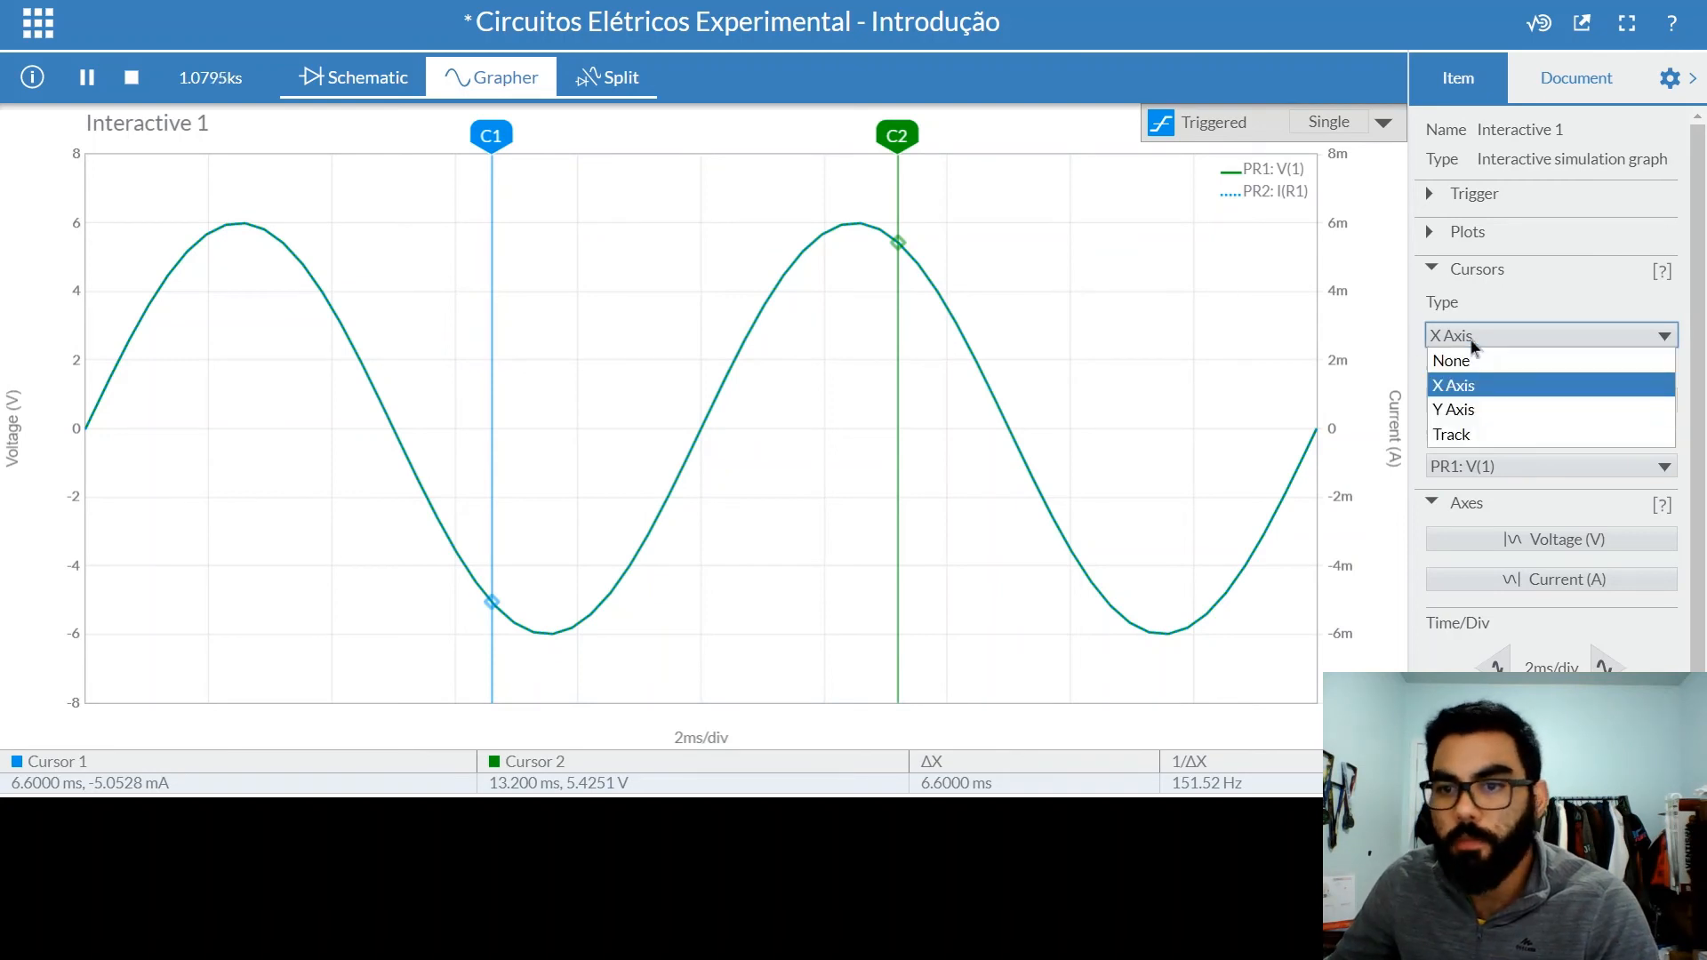
pyautogui.click(1476, 434)
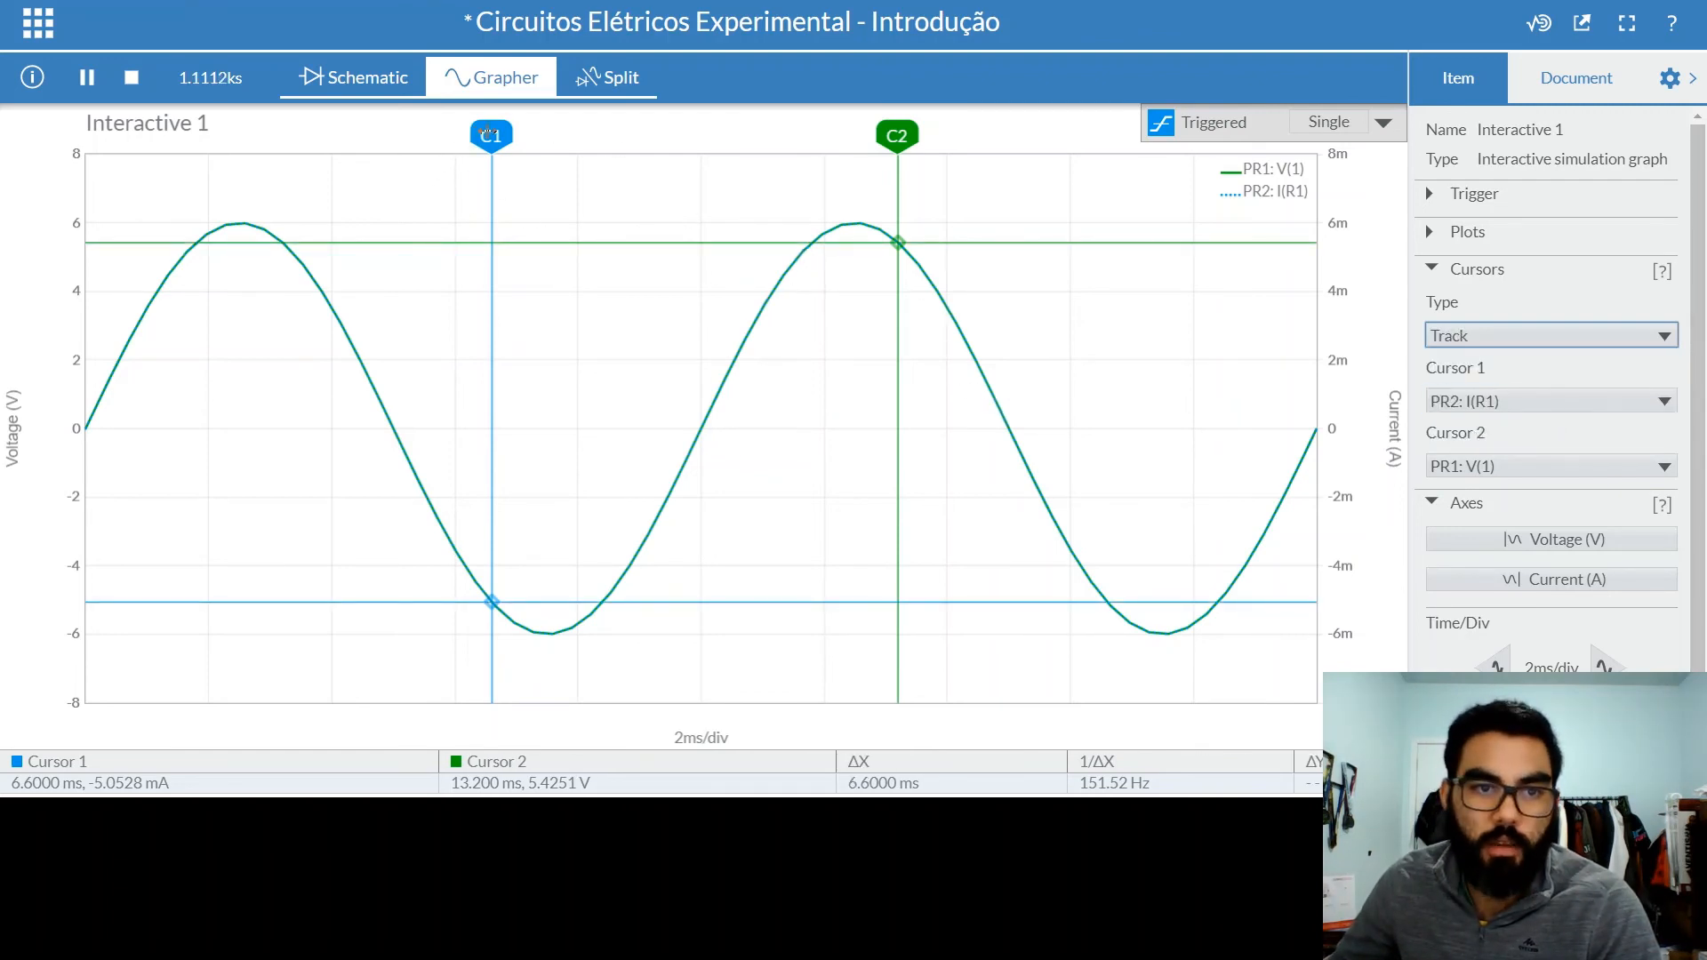
# Step: Move tracking cursor 1 to about 8.96 ms and cursor 2 to about 10.39 ms, and collapse the cursor settings
pyautogui.moveTo(487, 132); pyautogui.dragTo(682, 102)
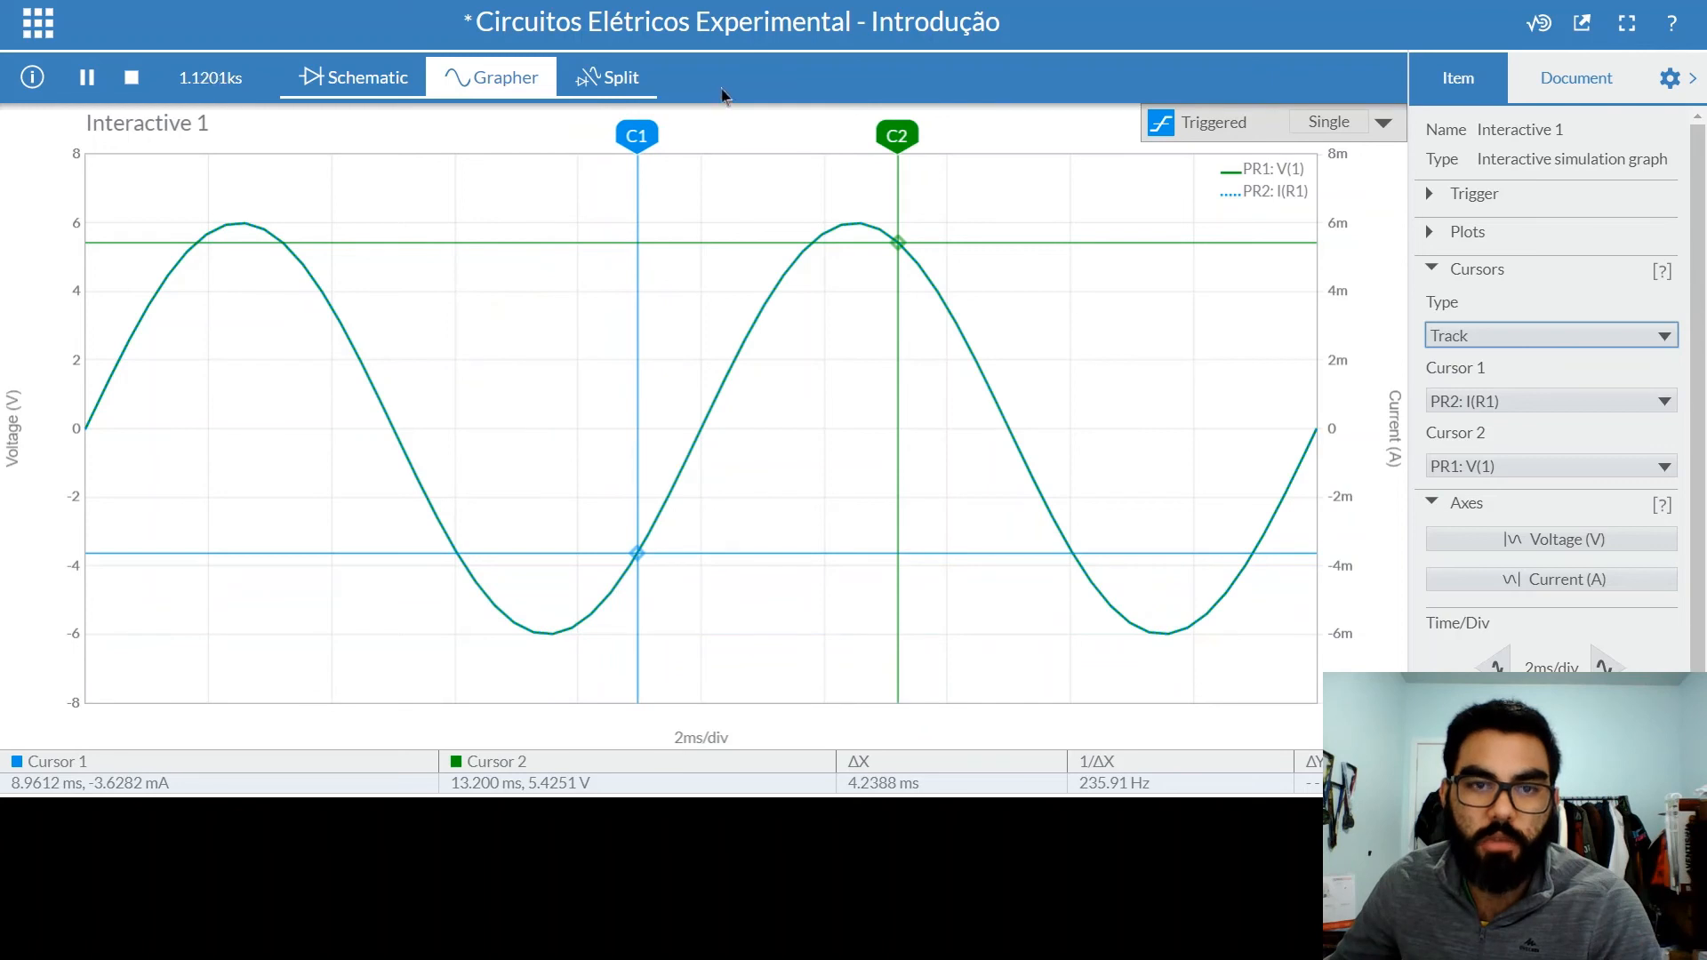
pyautogui.moveTo(904, 134); pyautogui.dragTo(723, 135)
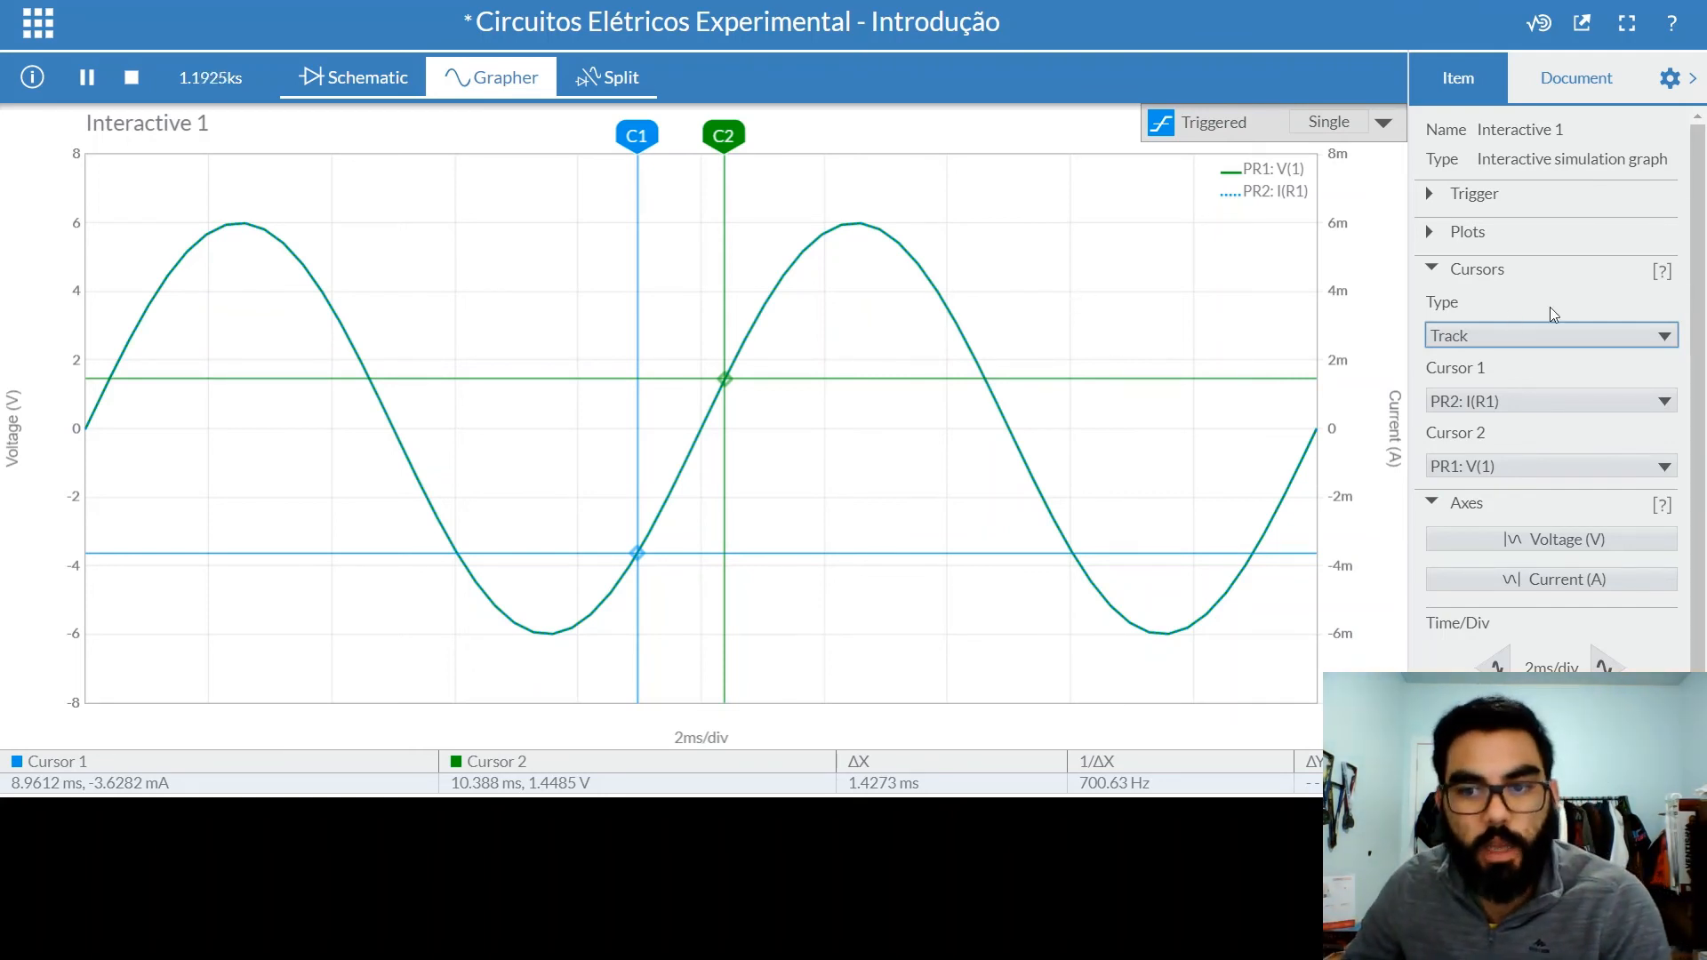
pyautogui.click(1431, 270)
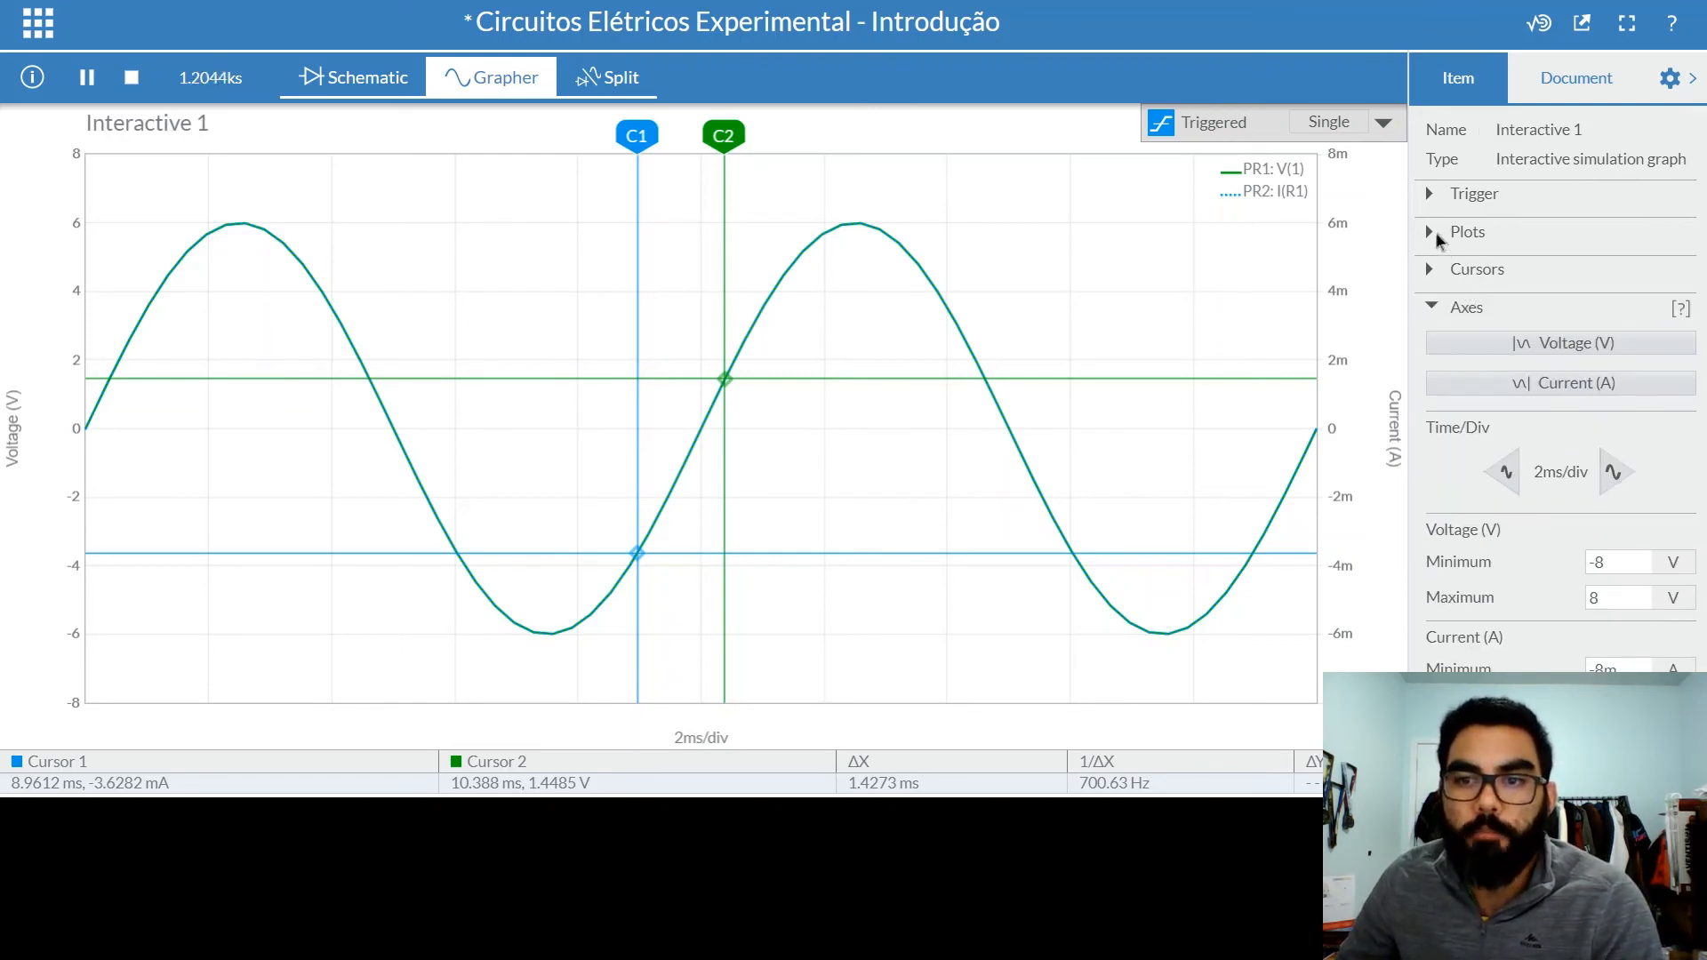
# Step: Select the current axis and zoom its scale in to a minimum of about -4.54 mA
pyautogui.click(1542, 347)
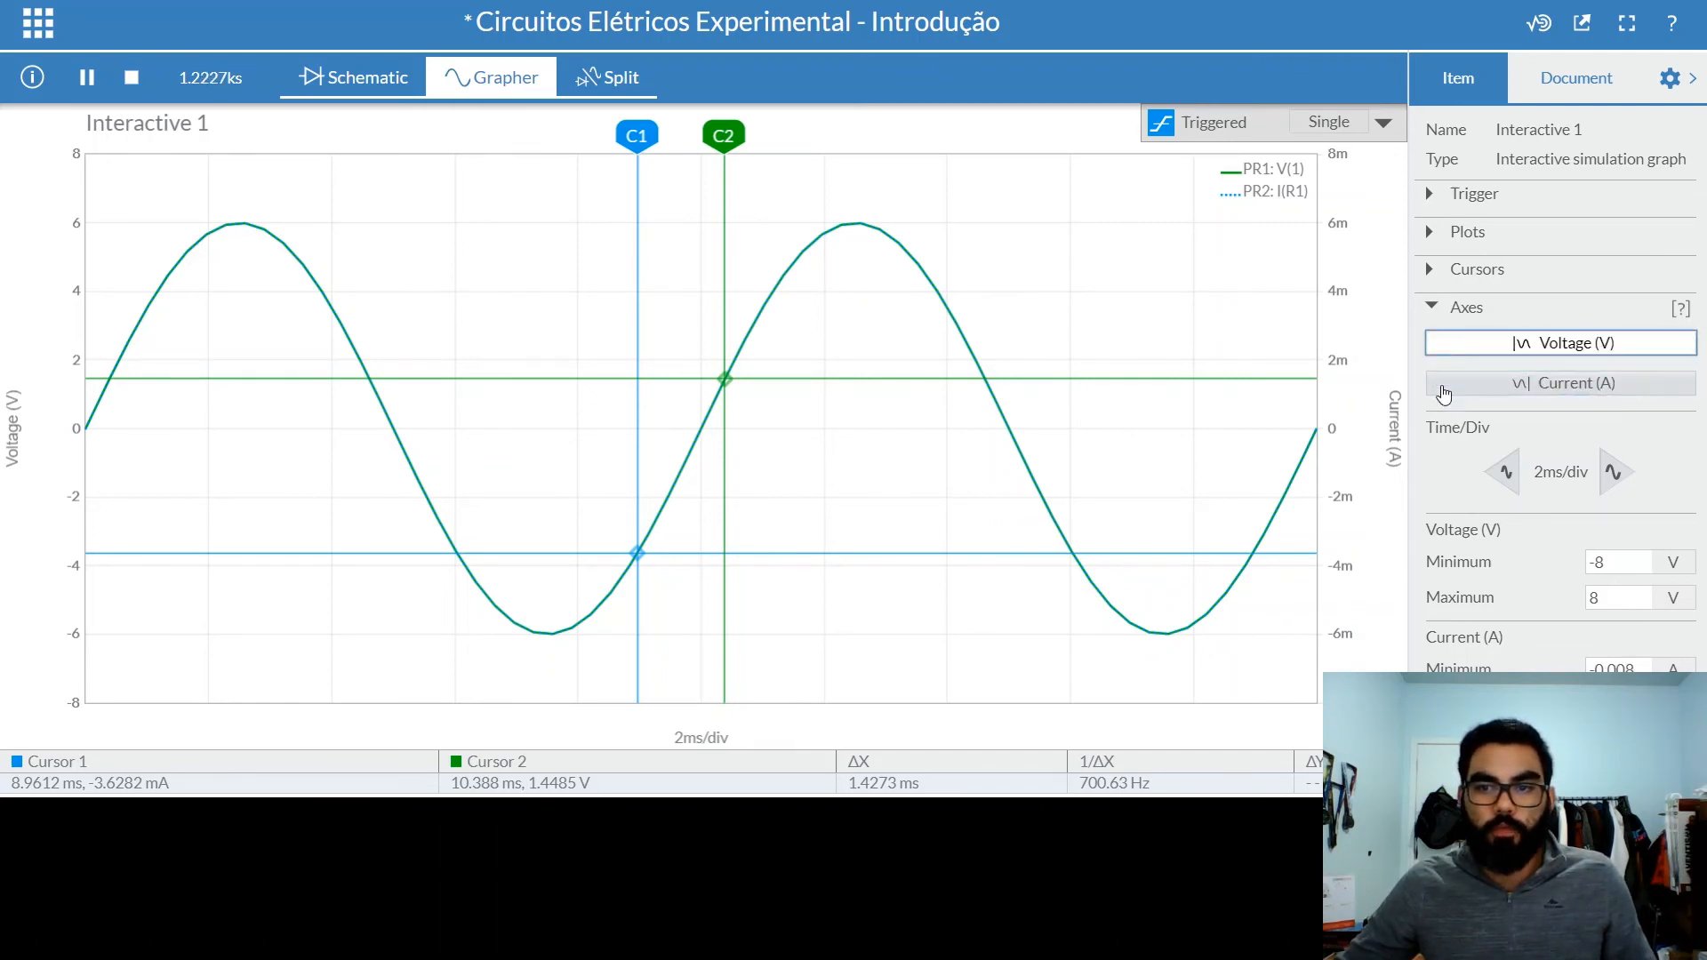
pyautogui.click(1521, 383)
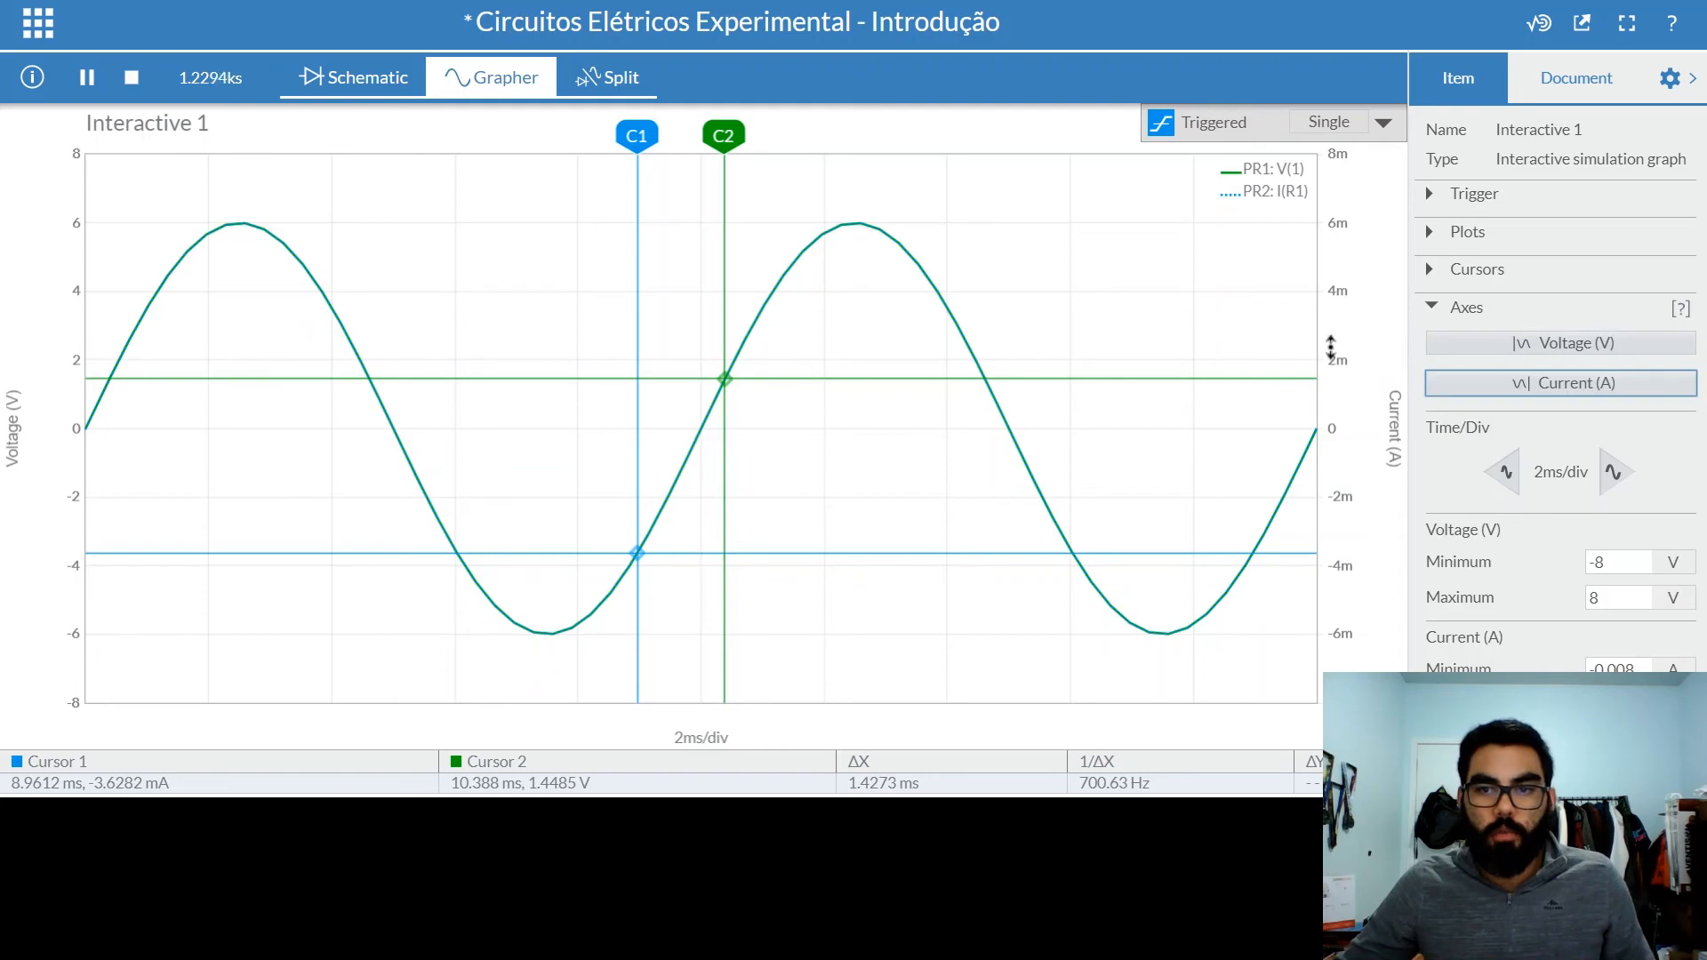
pyautogui.scroll(2, 1333, 346)
pyautogui.scroll(1, 1345, 348)
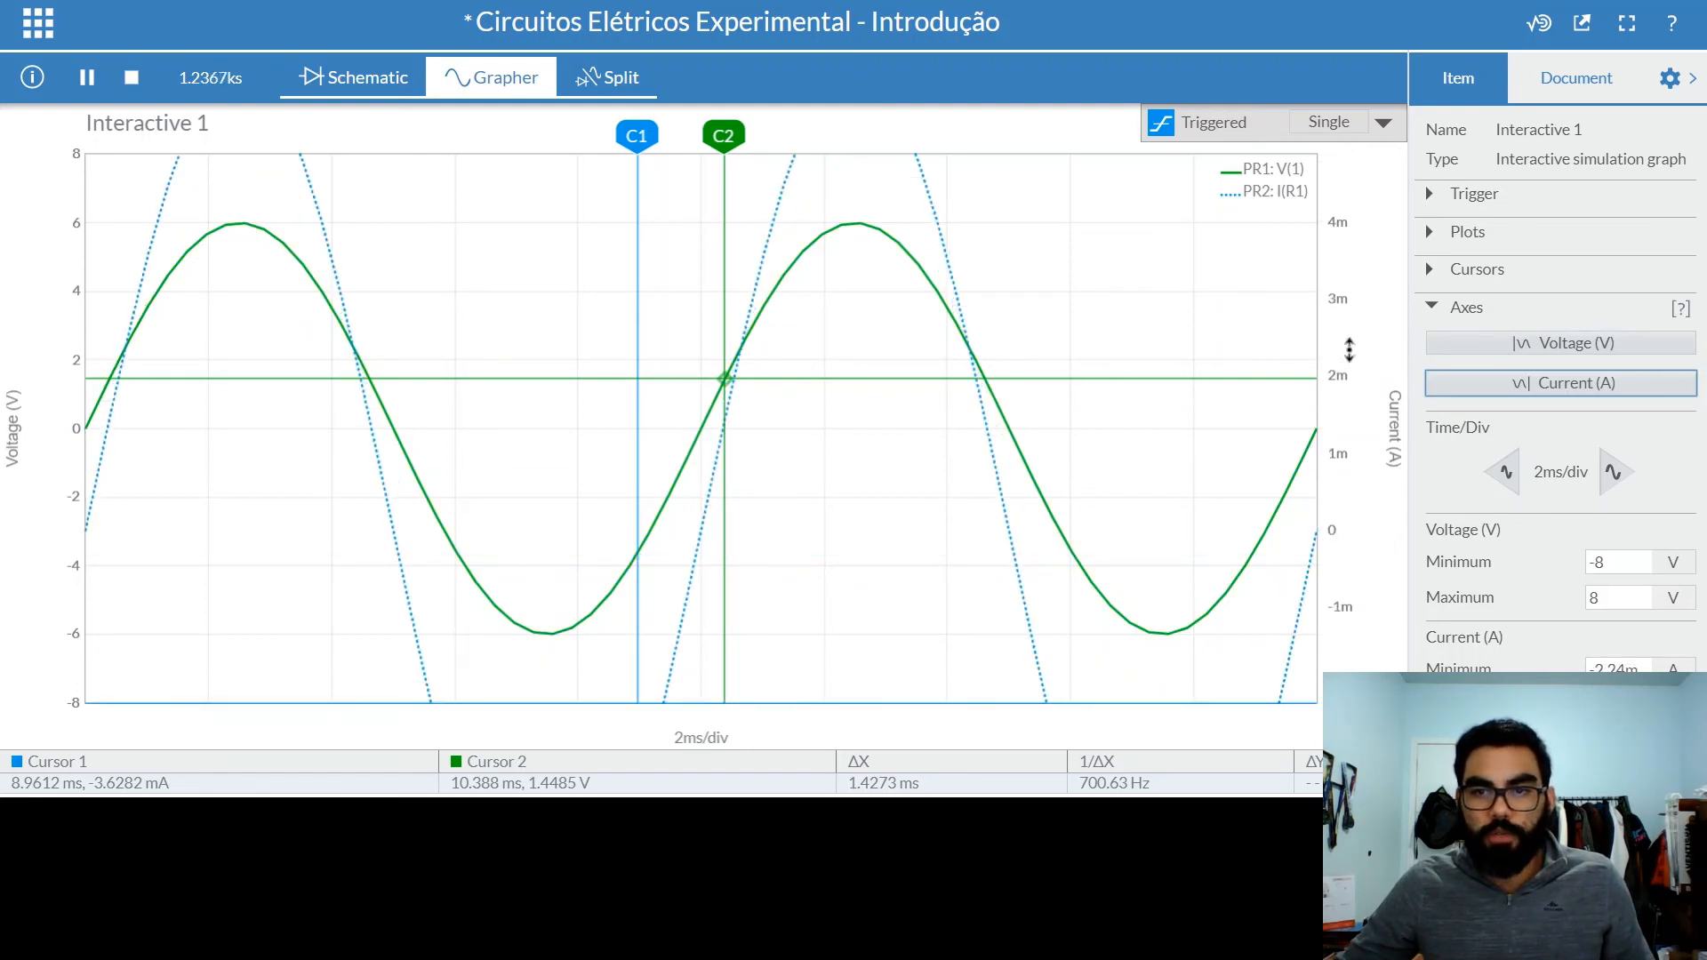
pyautogui.scroll(-1, 1350, 349)
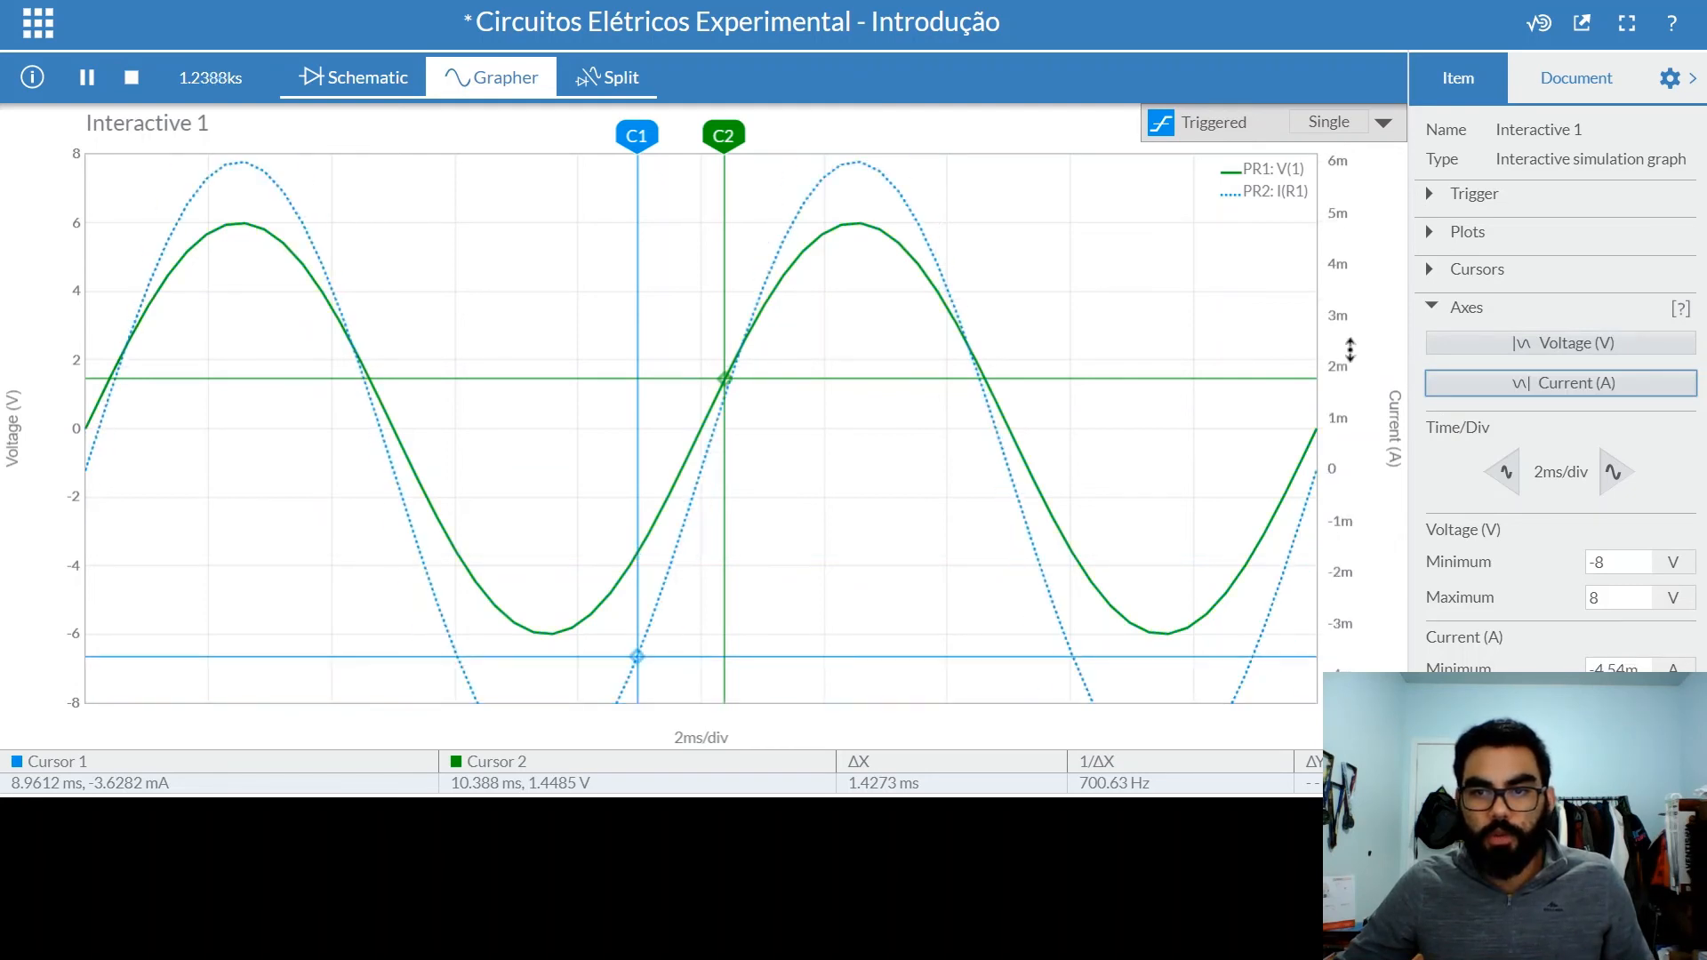
# Step: Select the voltage axis and zoom its scale out to about -12.4 V to 11.6 V
pyautogui.click(1605, 343)
pyautogui.scroll(-2, 54, 399)
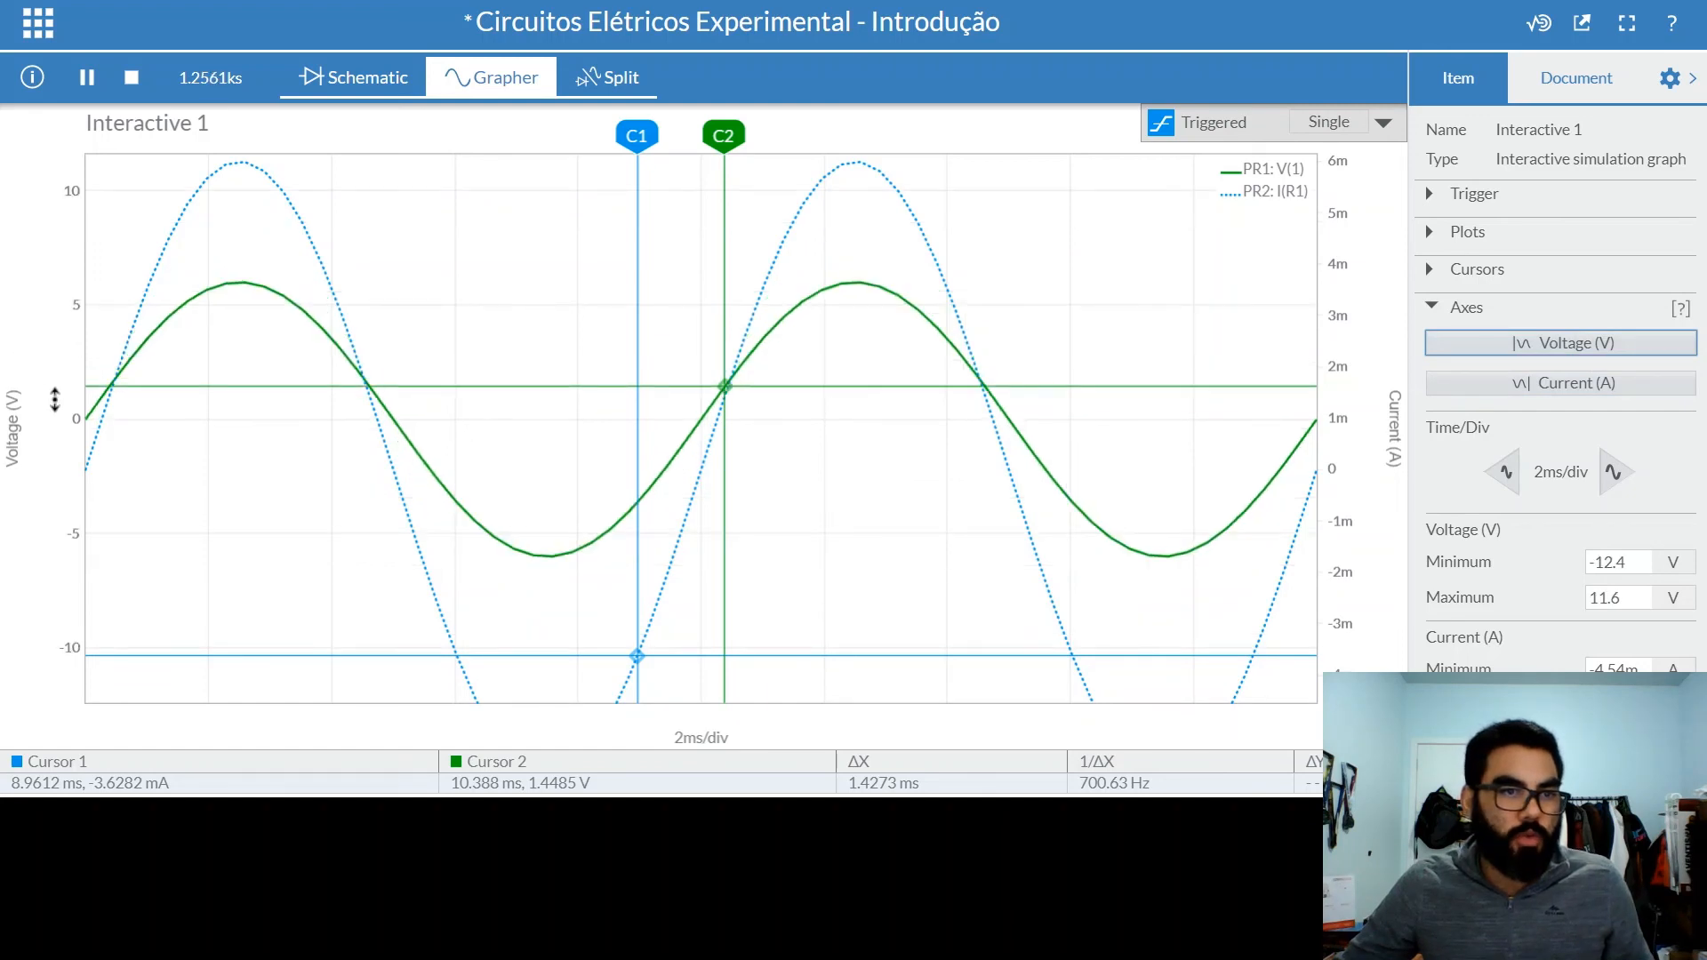
pyautogui.scroll(2, 55, 399)
pyautogui.scroll(-1, 54, 399)
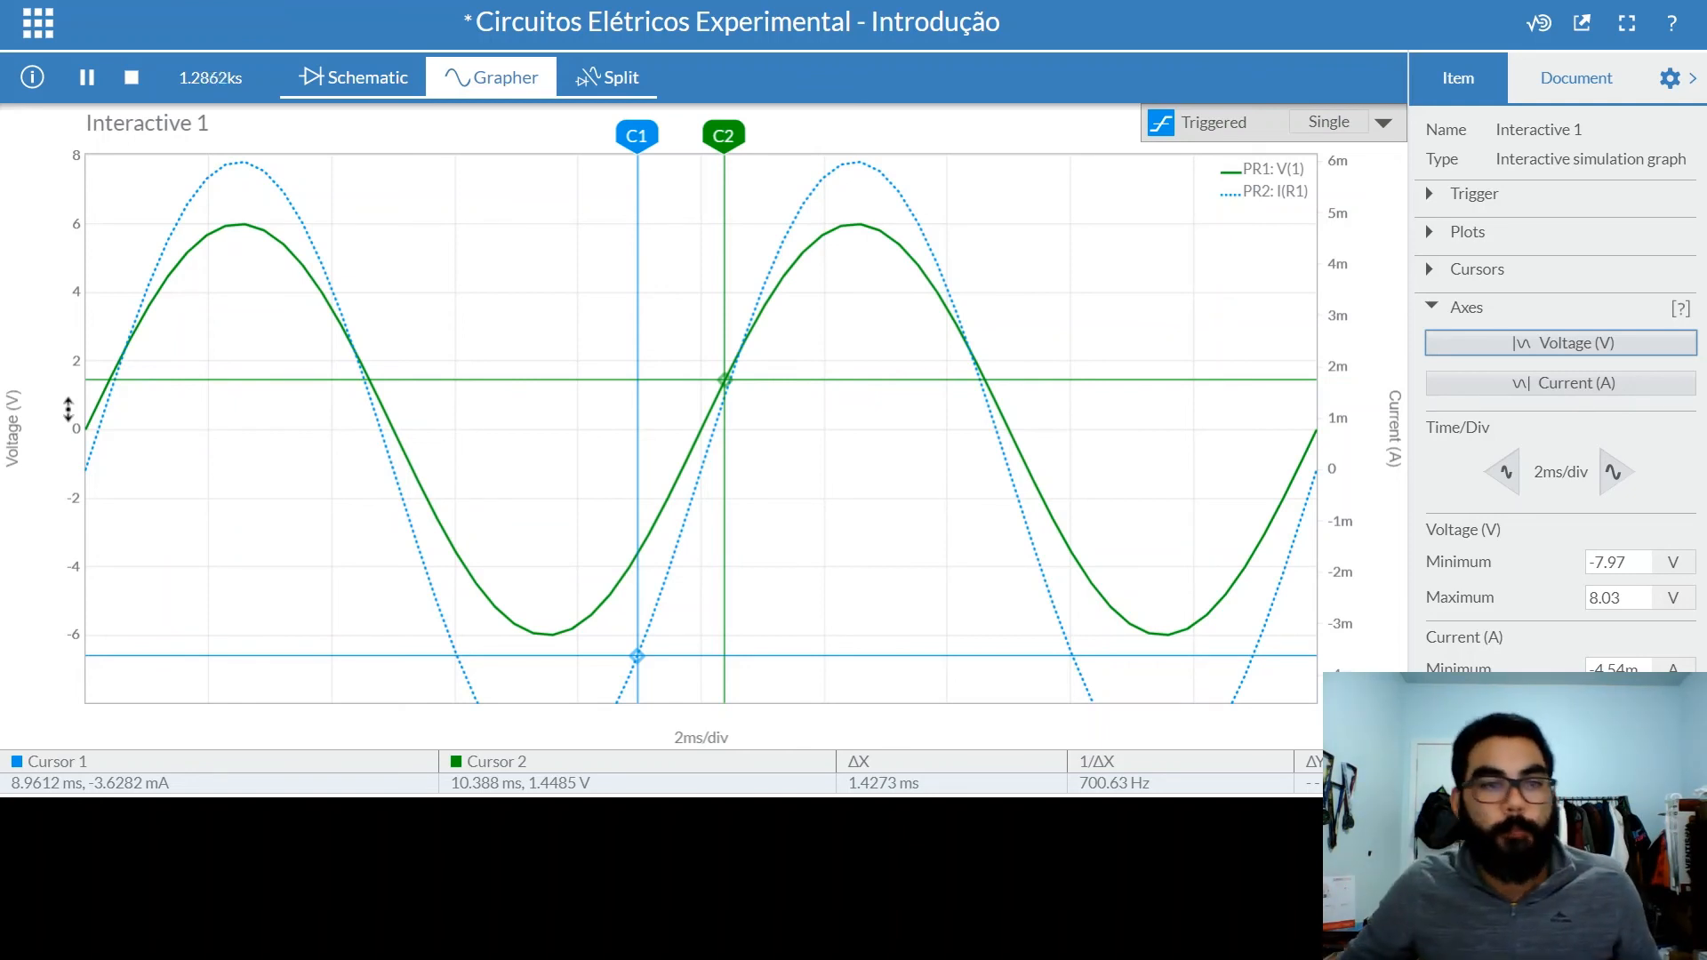
pyautogui.scroll(-1, 55, 401)
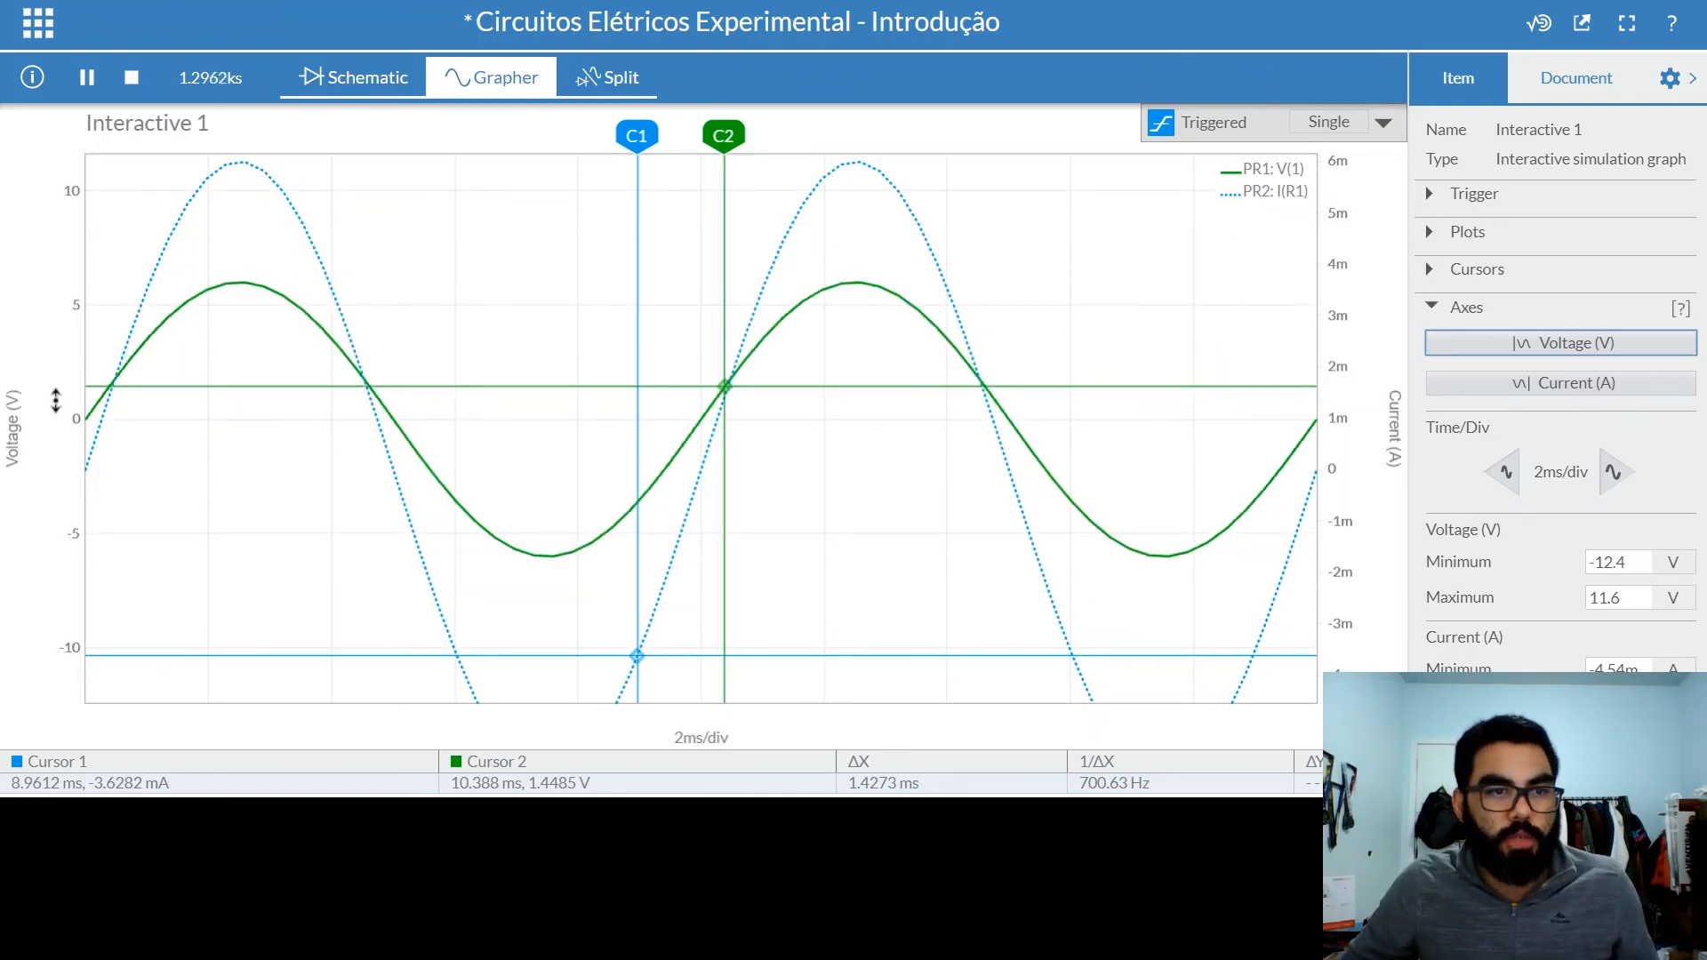
# Step: Zoom the voltage axis out to -19 V to 17 V and the current axis out to a minimum of about -8.06 mA
pyautogui.scroll(-1, 55, 401)
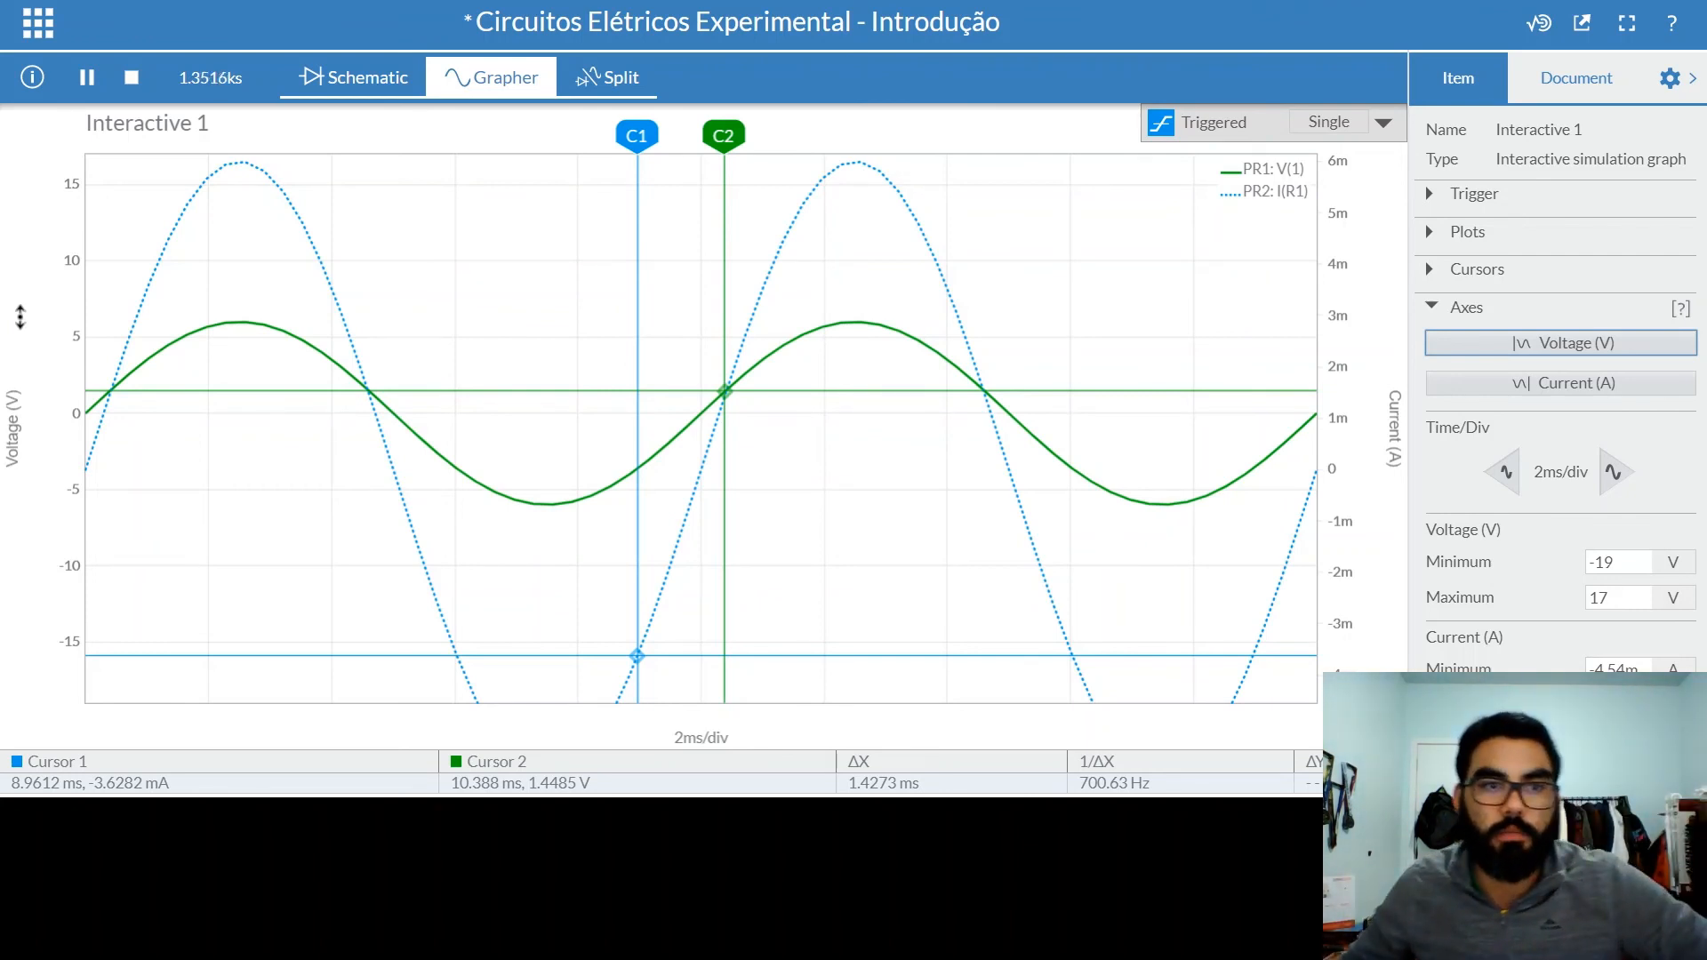
pyautogui.click(1539, 388)
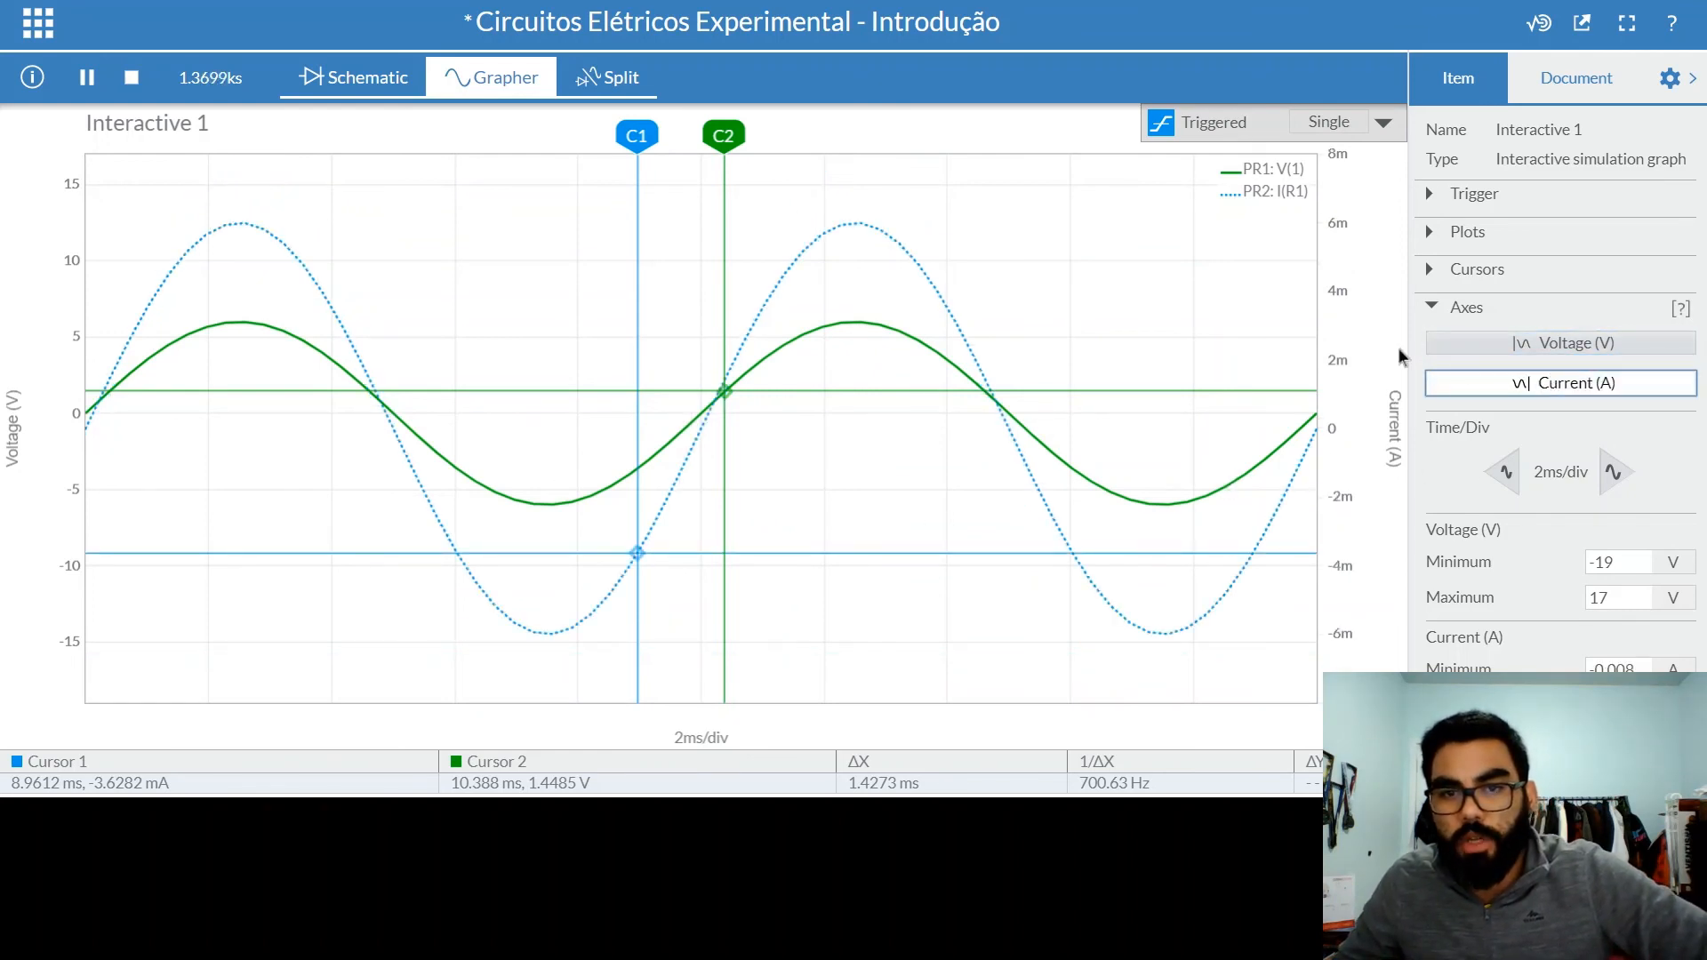
pyautogui.scroll(-3, 1372, 322)
pyautogui.scroll(5, 1372, 322)
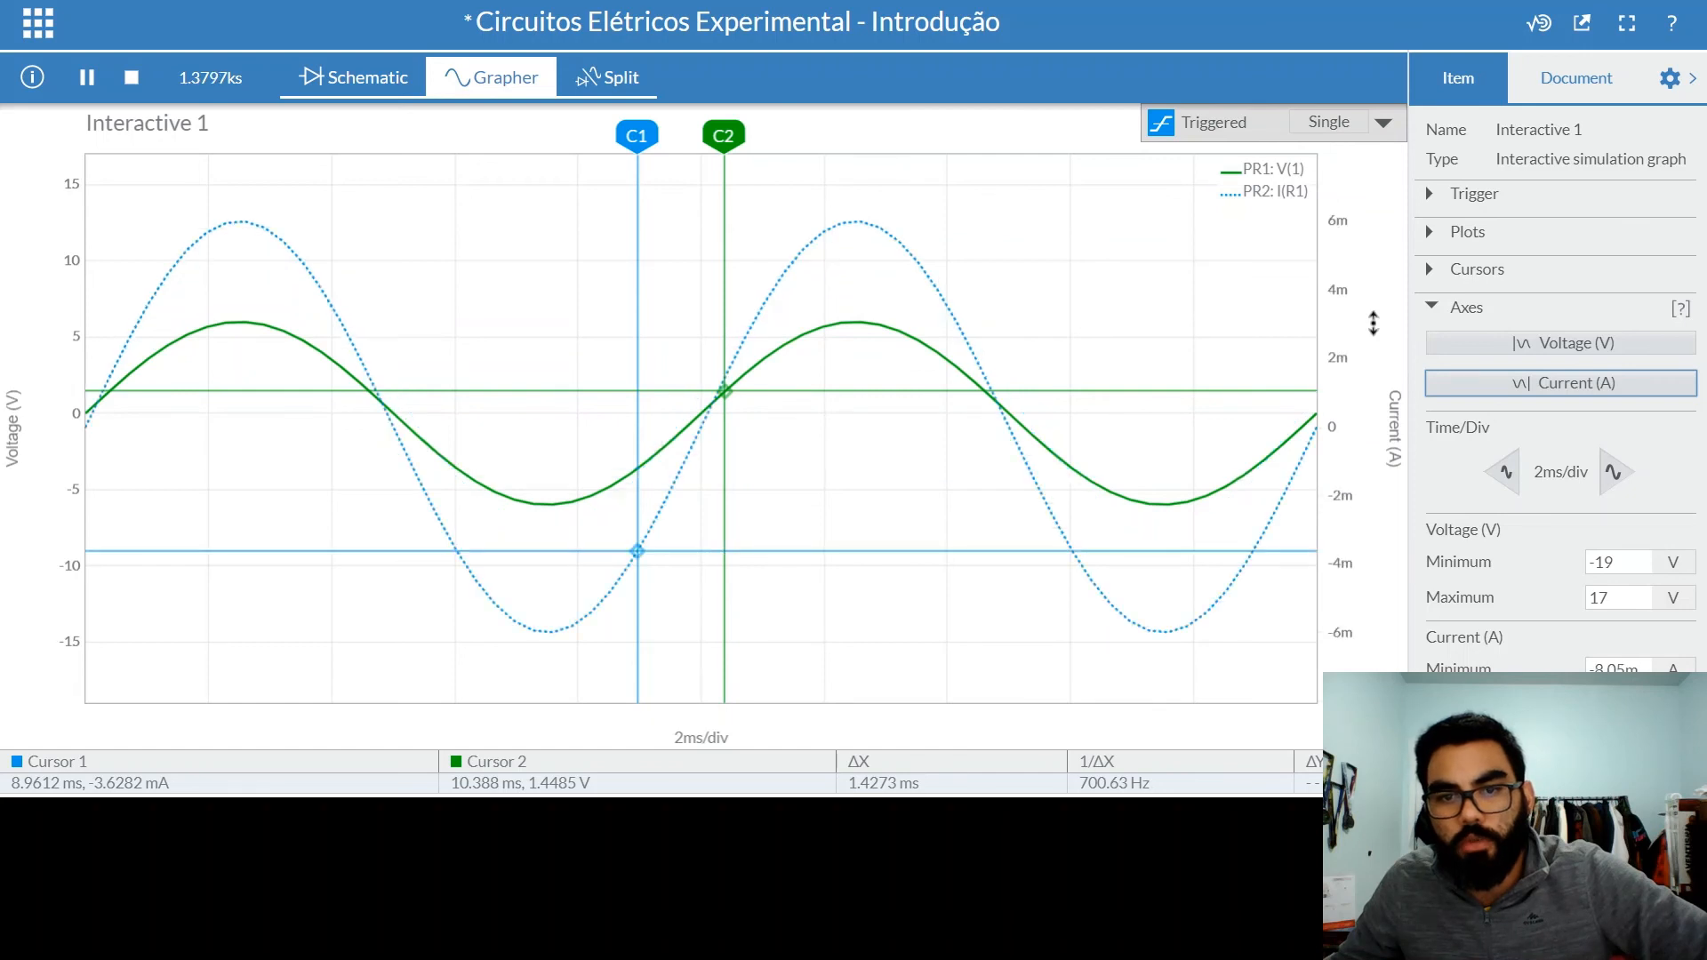
pyautogui.scroll(-2, 1372, 322)
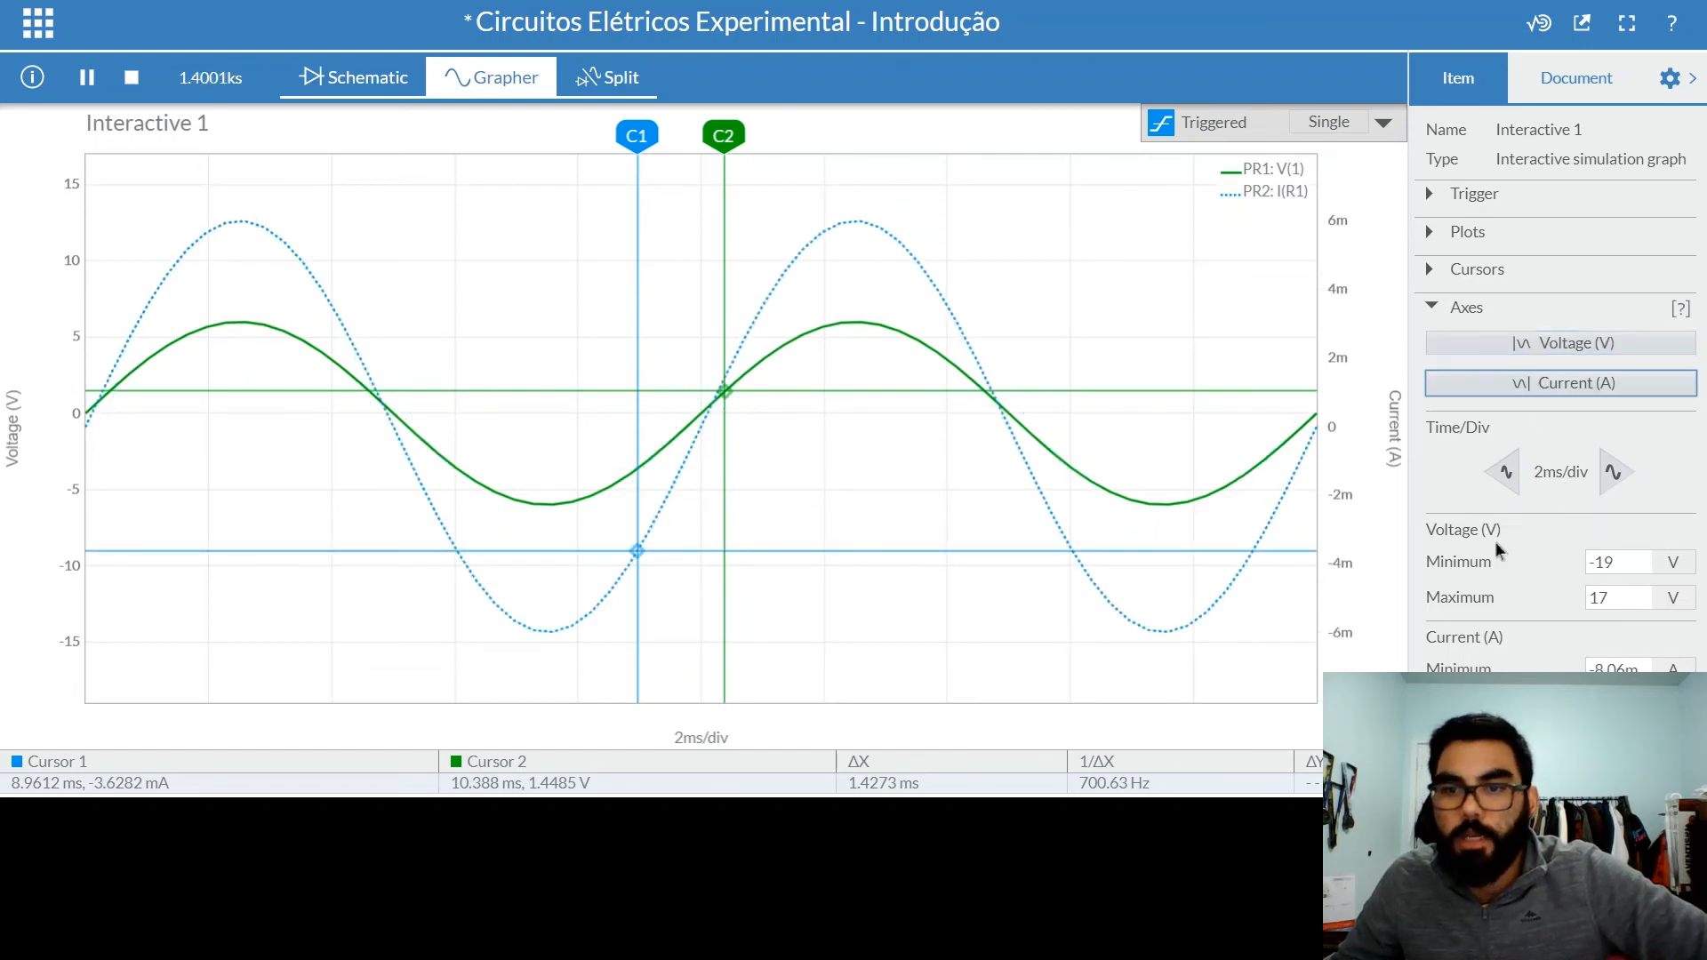
# Step: Set the voltage axis range to a minimum of -20 V and a maximum of 20 V
pyautogui.doubleClick(1632, 560)
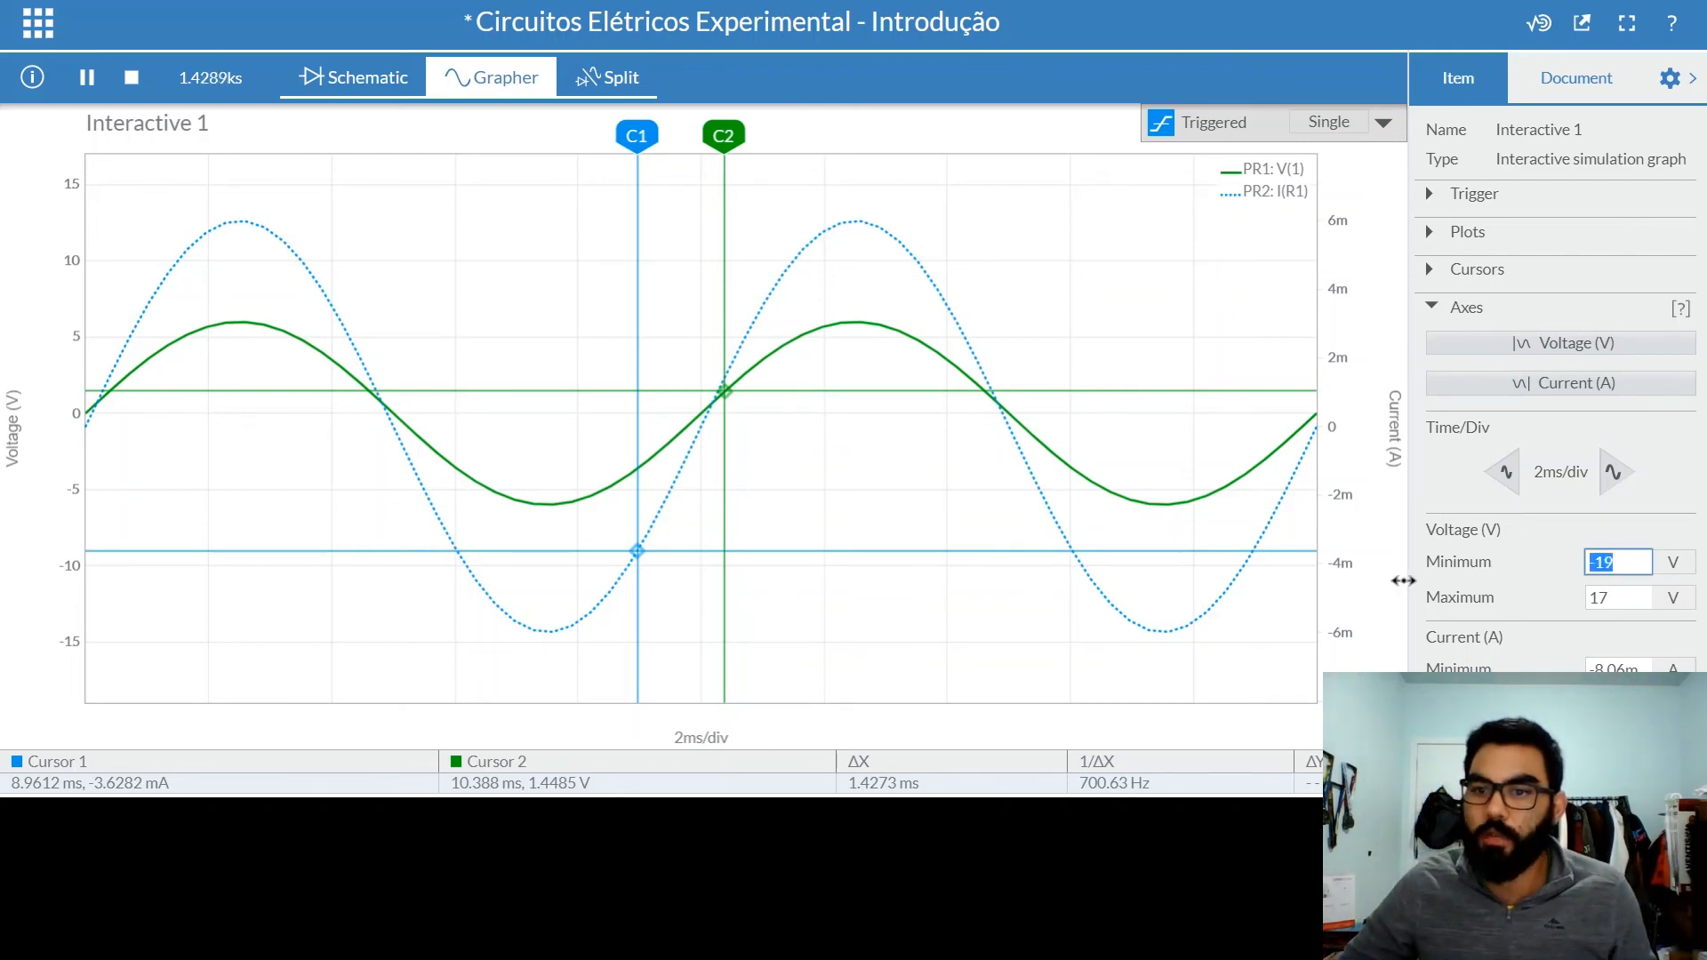
pyautogui.write('-20')
pyautogui.press('Tab')
pyautogui.write('2')
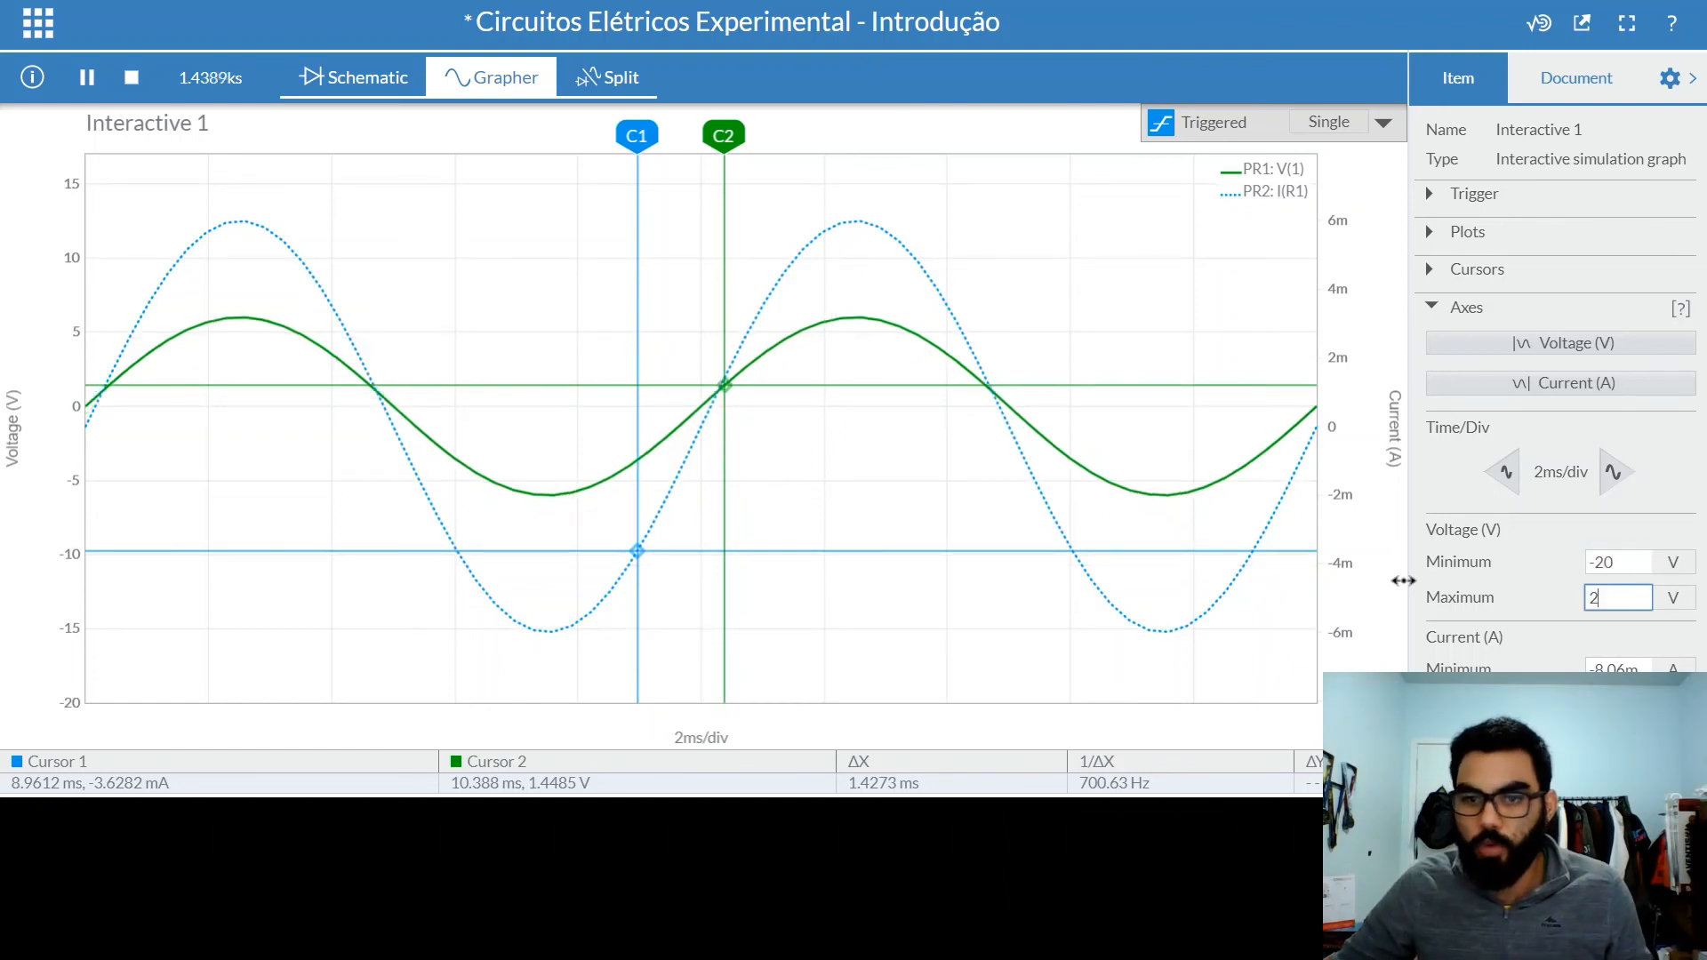
pyautogui.press('Tab')
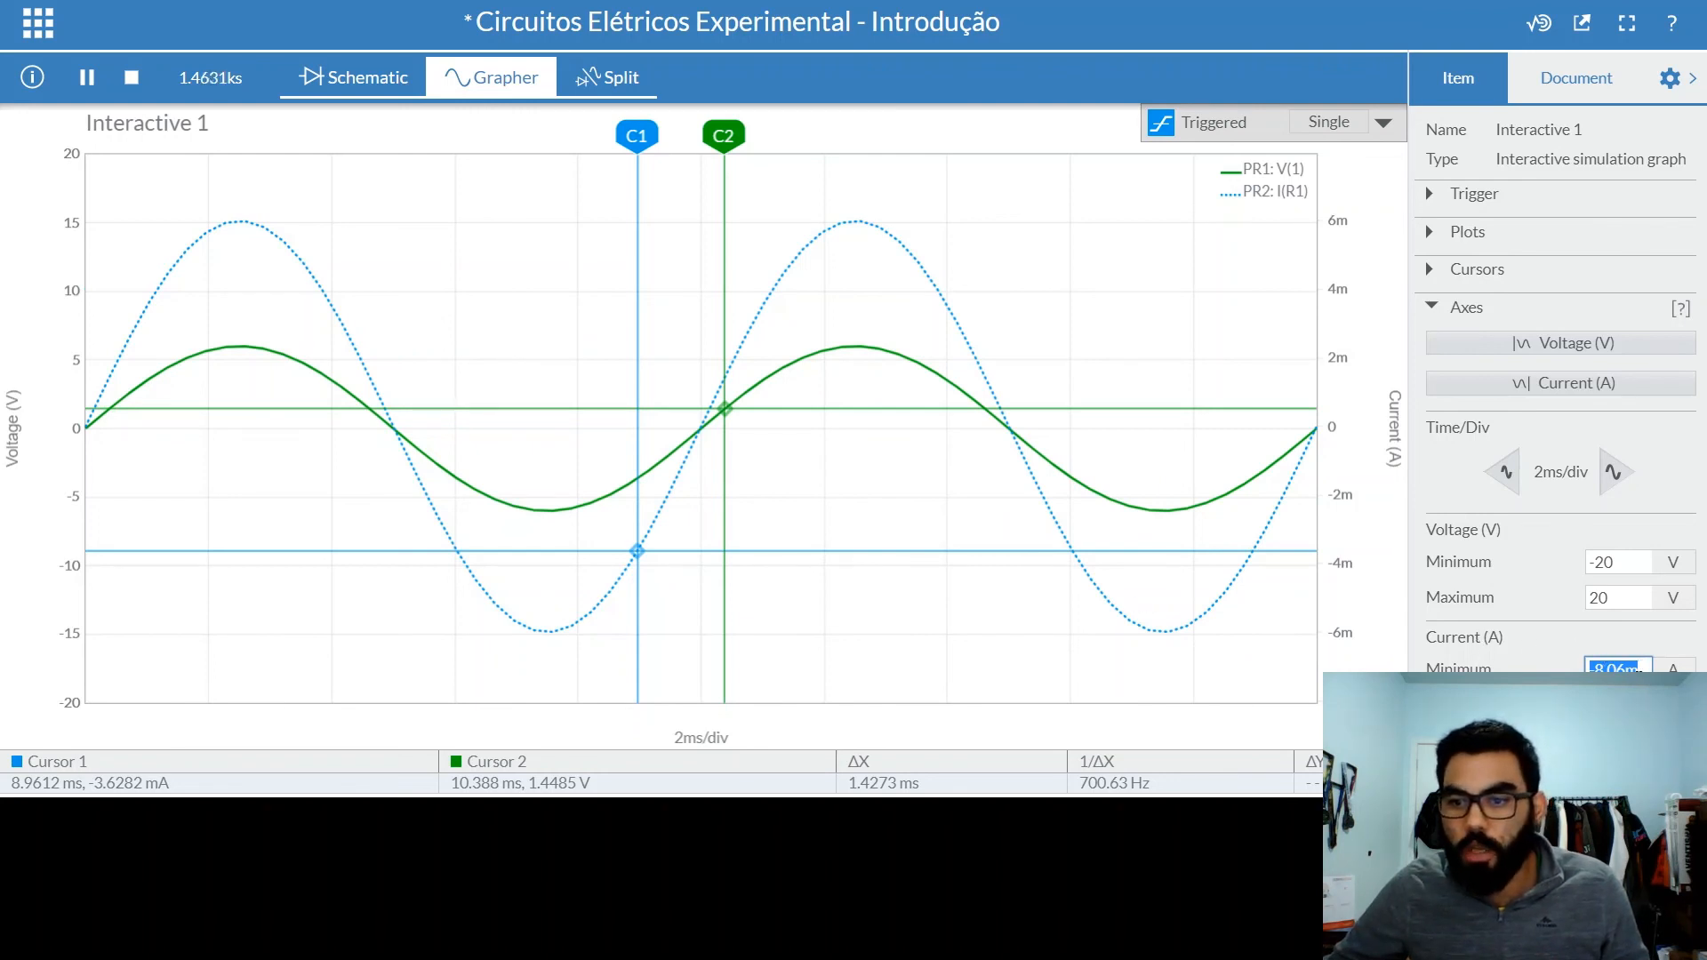
# Step: Set the current axis range to a minimum of -10 mA and a maximum of 10 mA
pyautogui.write('-10')
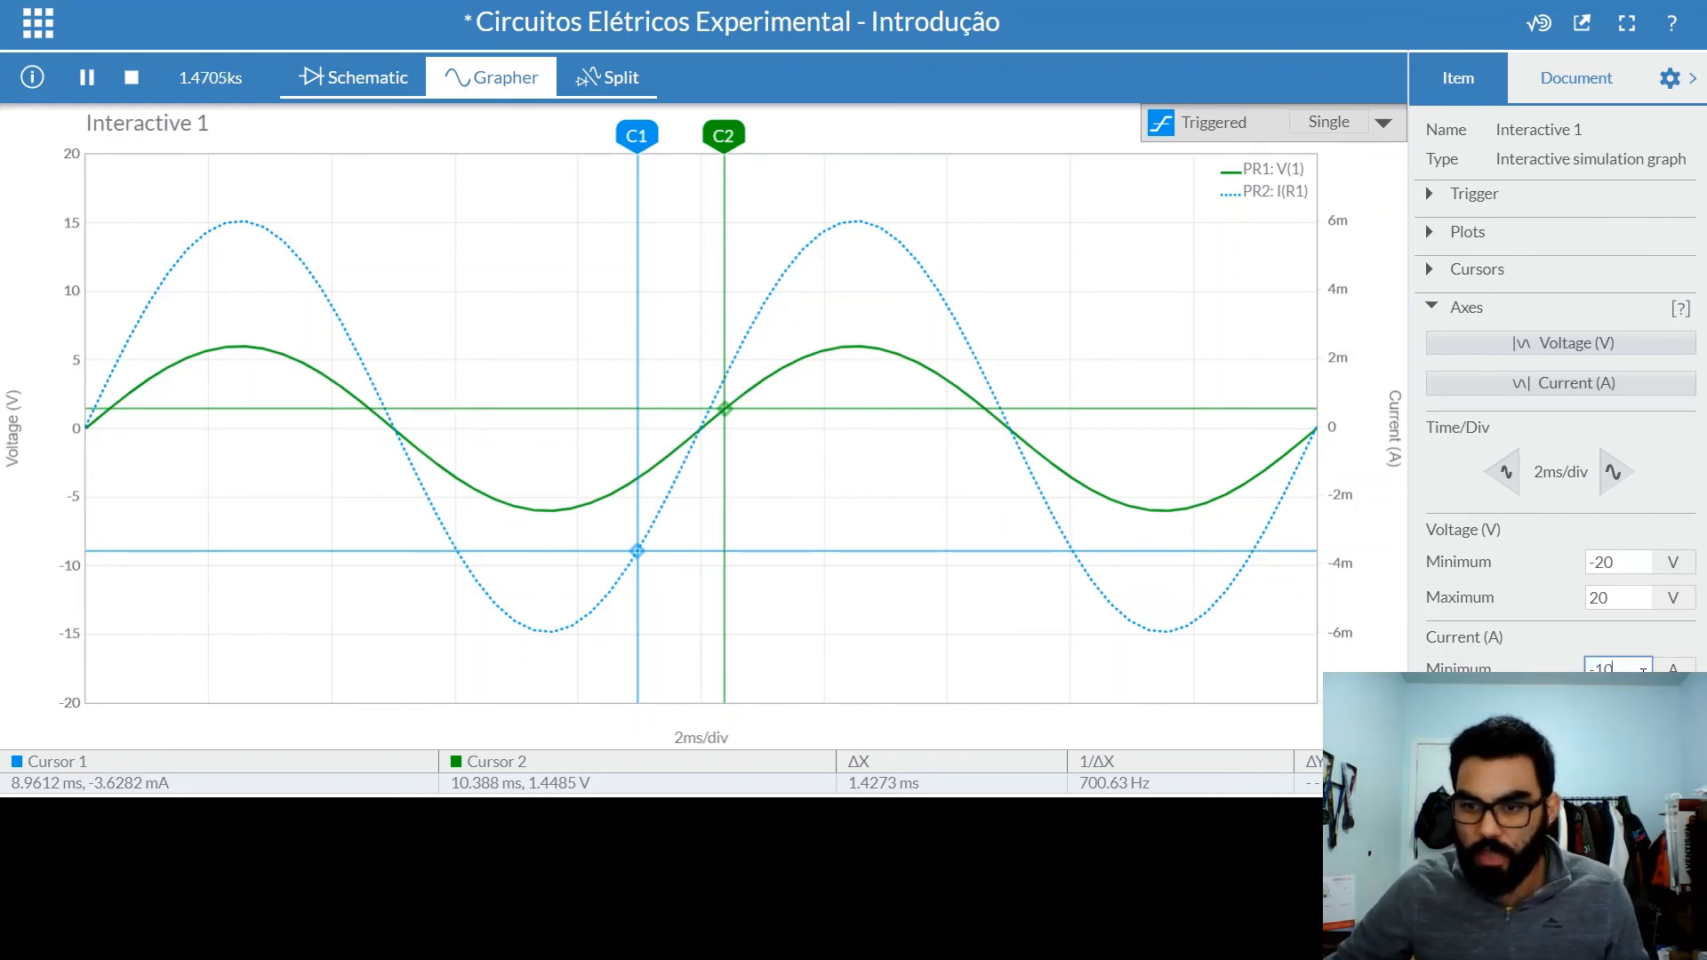
pyautogui.write('m')
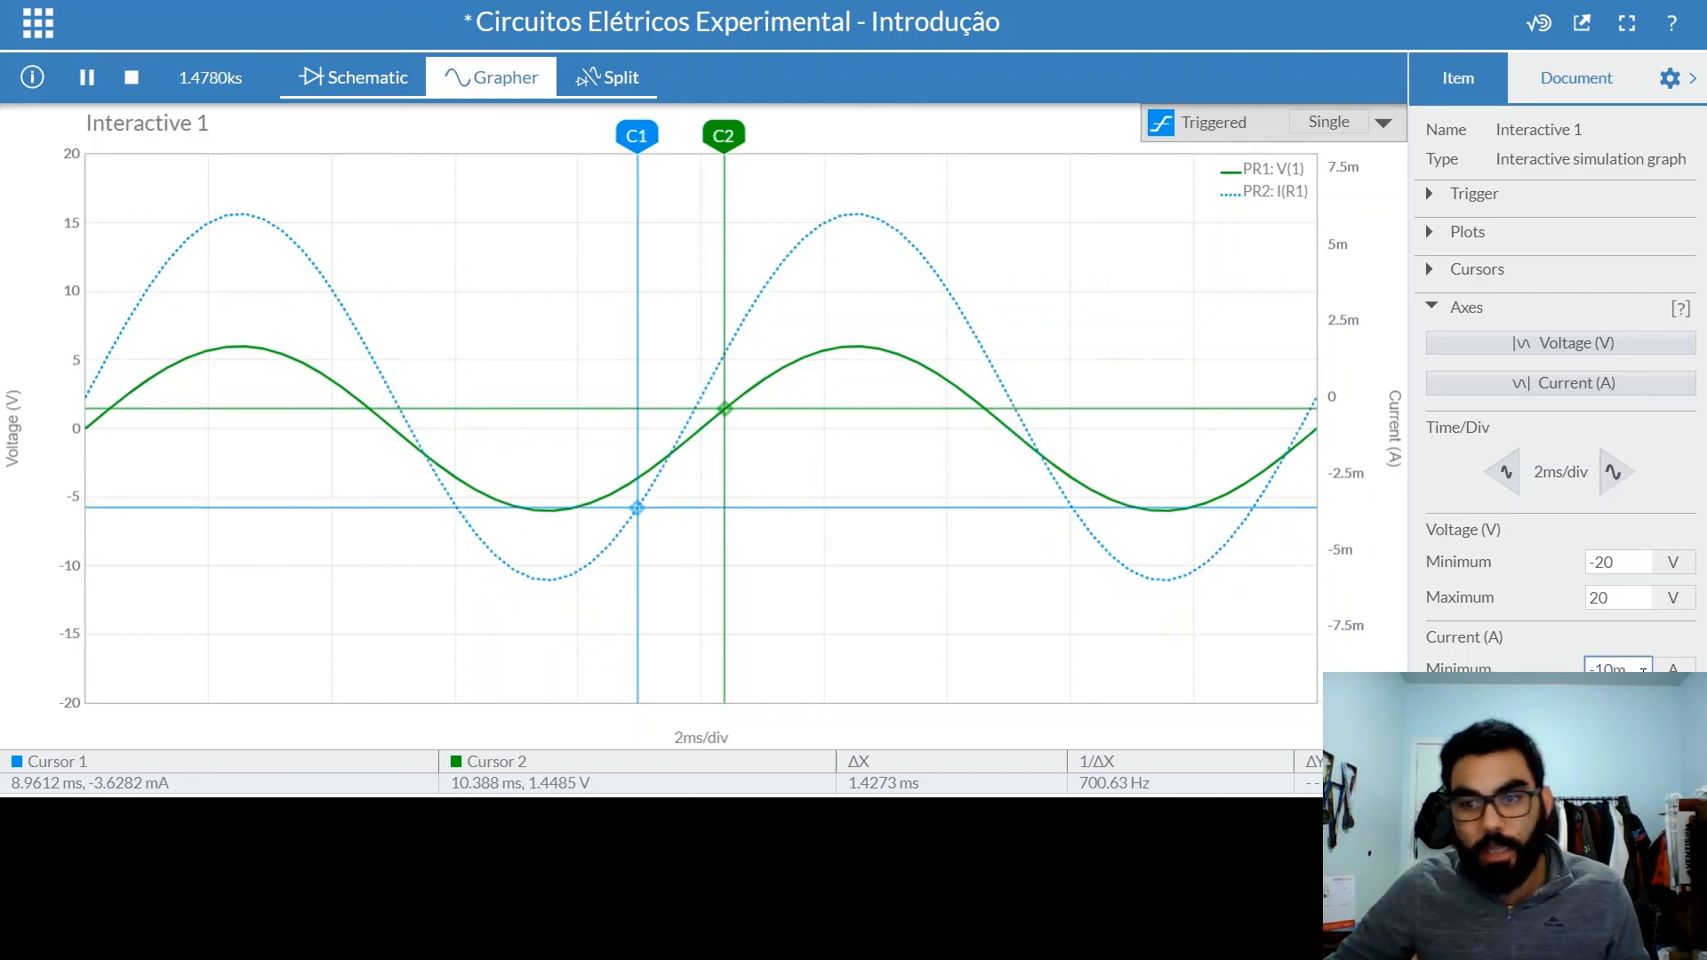
pyautogui.press('Return')
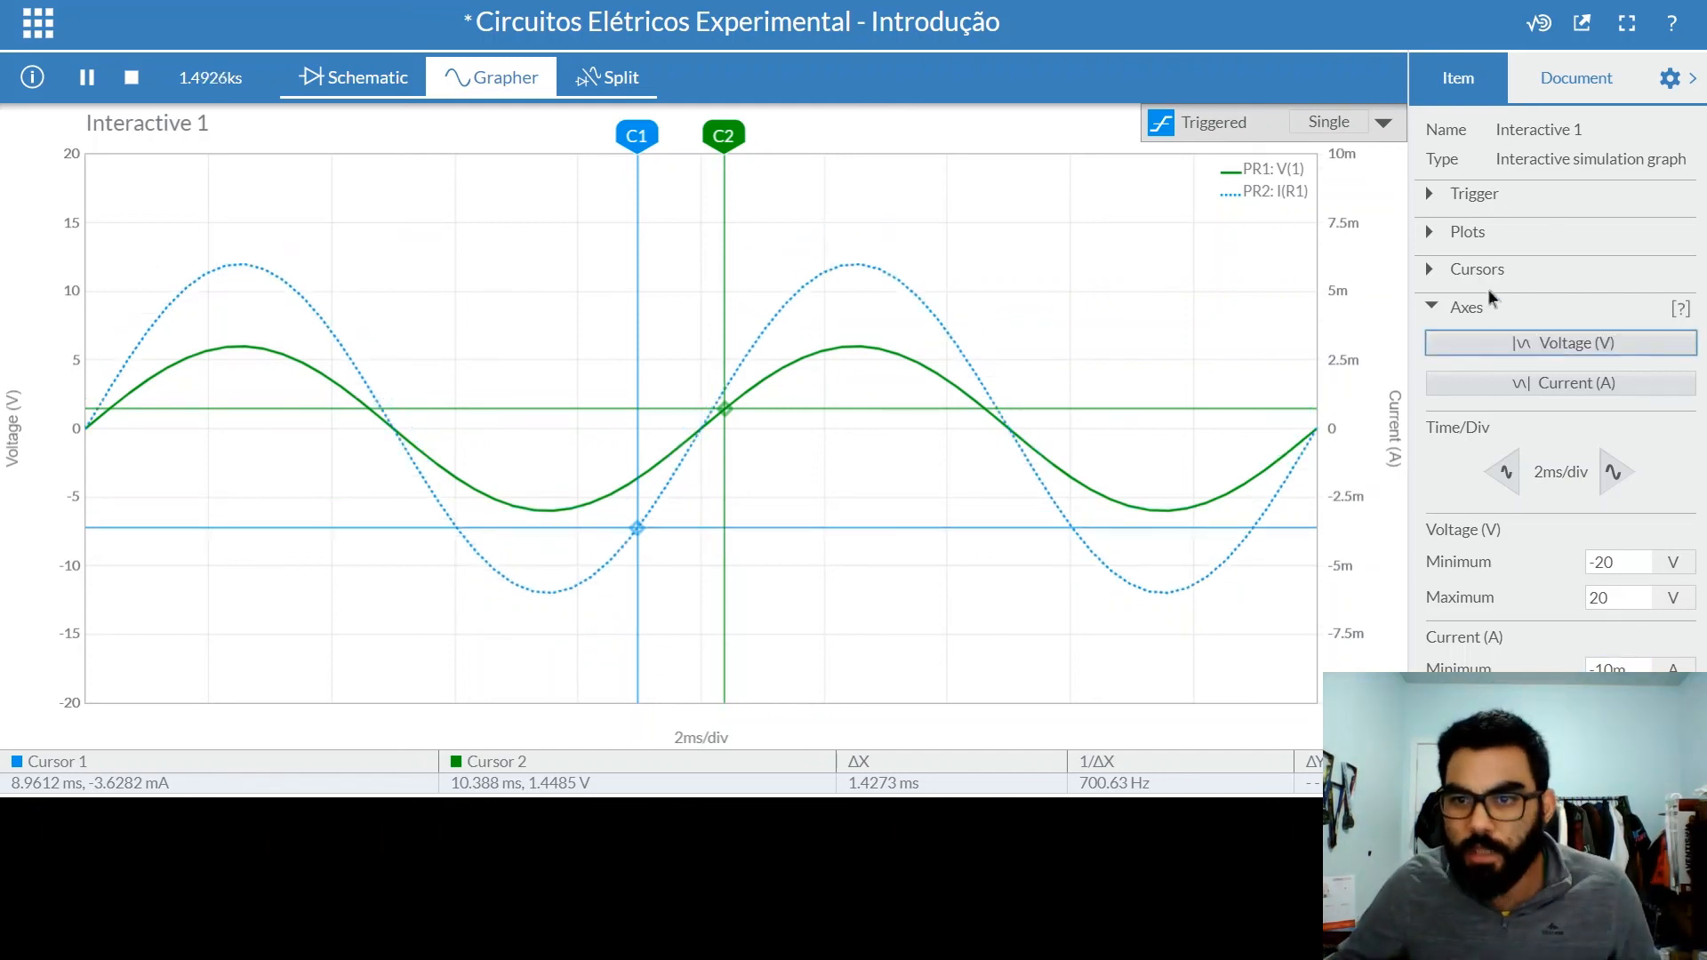
# Step: Expand the cursor and plot settings, and hide the PR2: I(R1) curve and show it again
pyautogui.click(1429, 275)
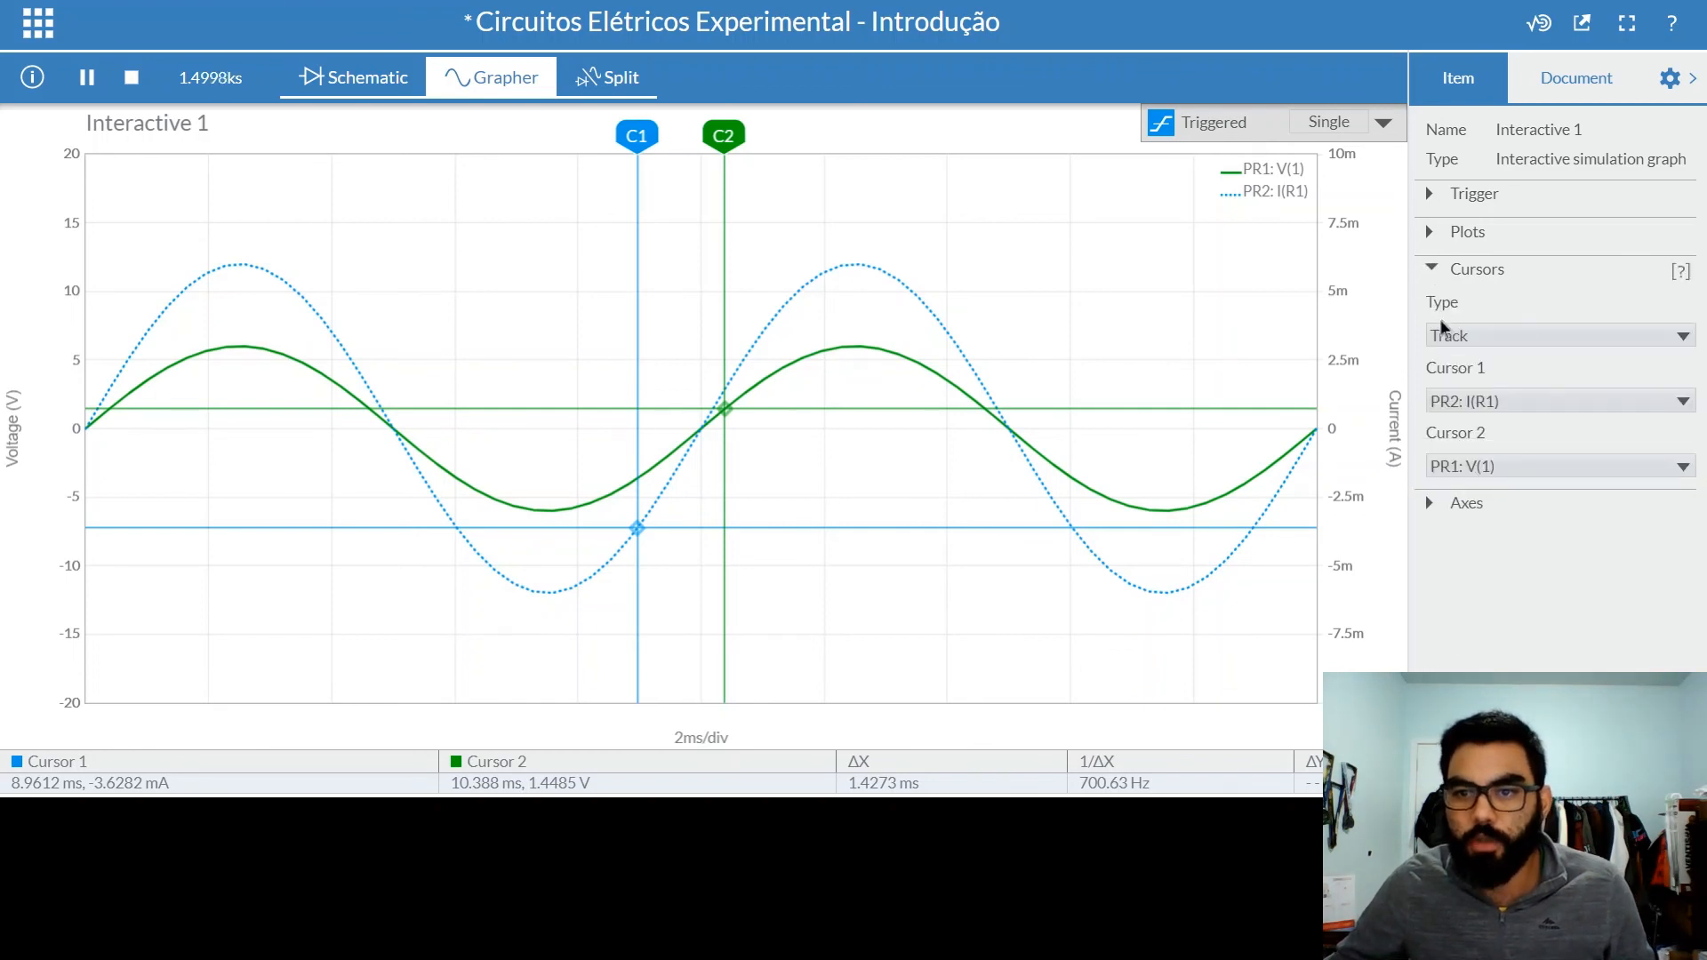
pyautogui.click(1432, 229)
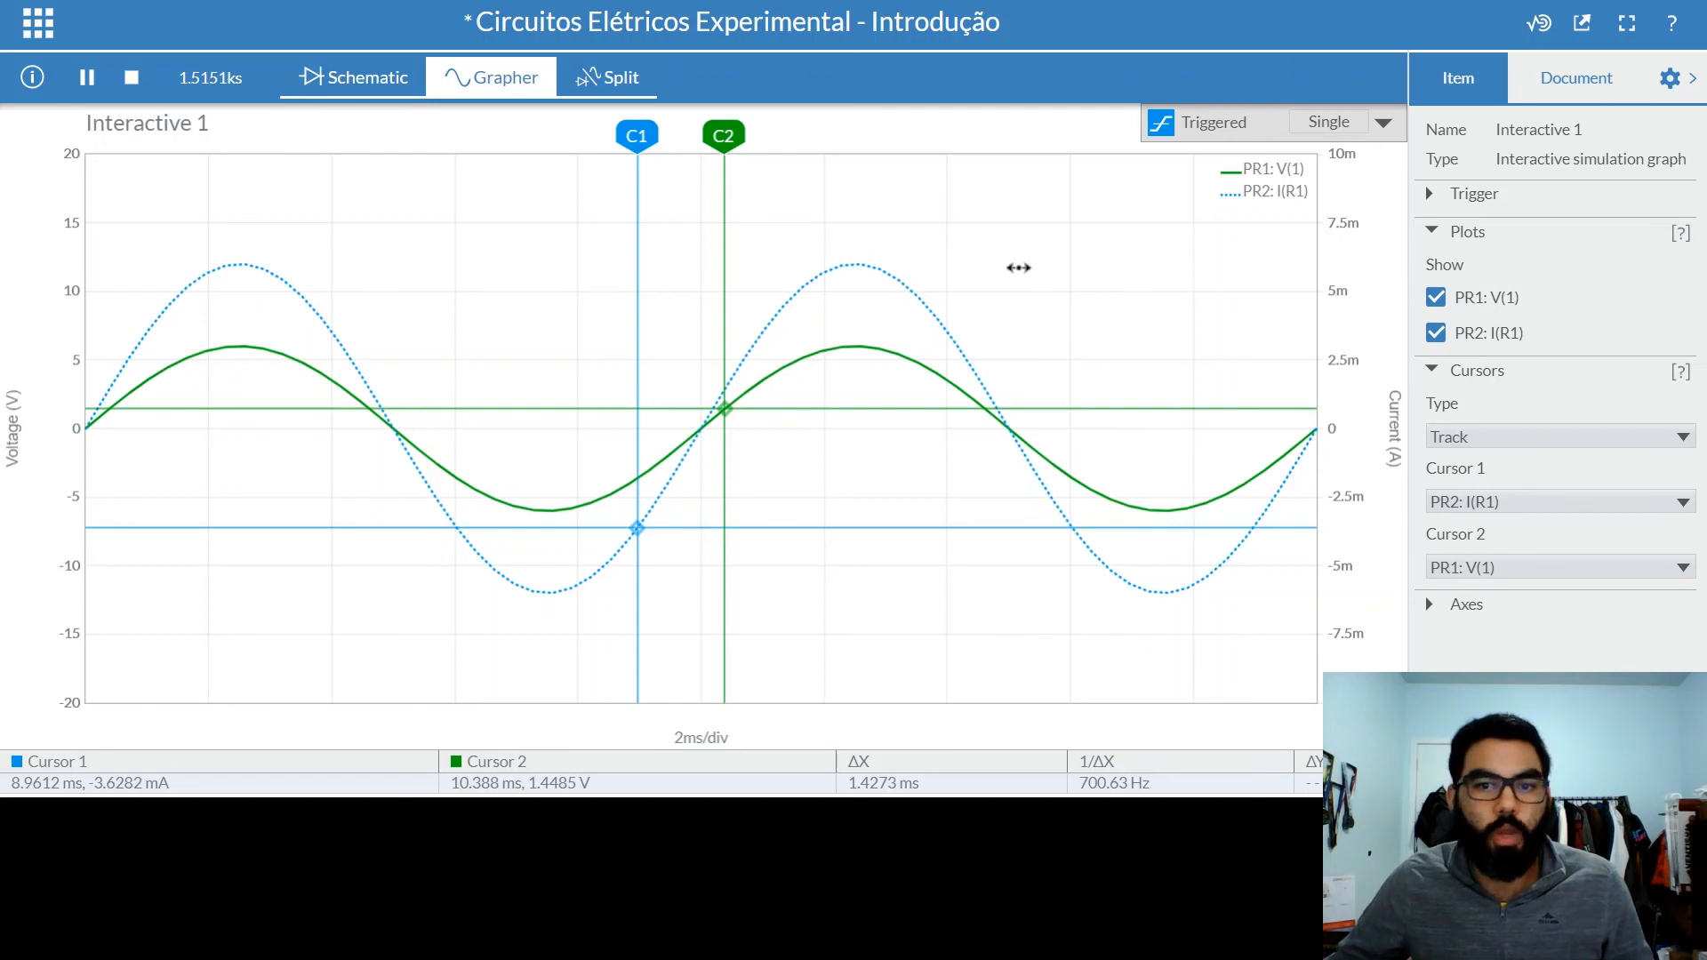
pyautogui.moveTo(841, 352)
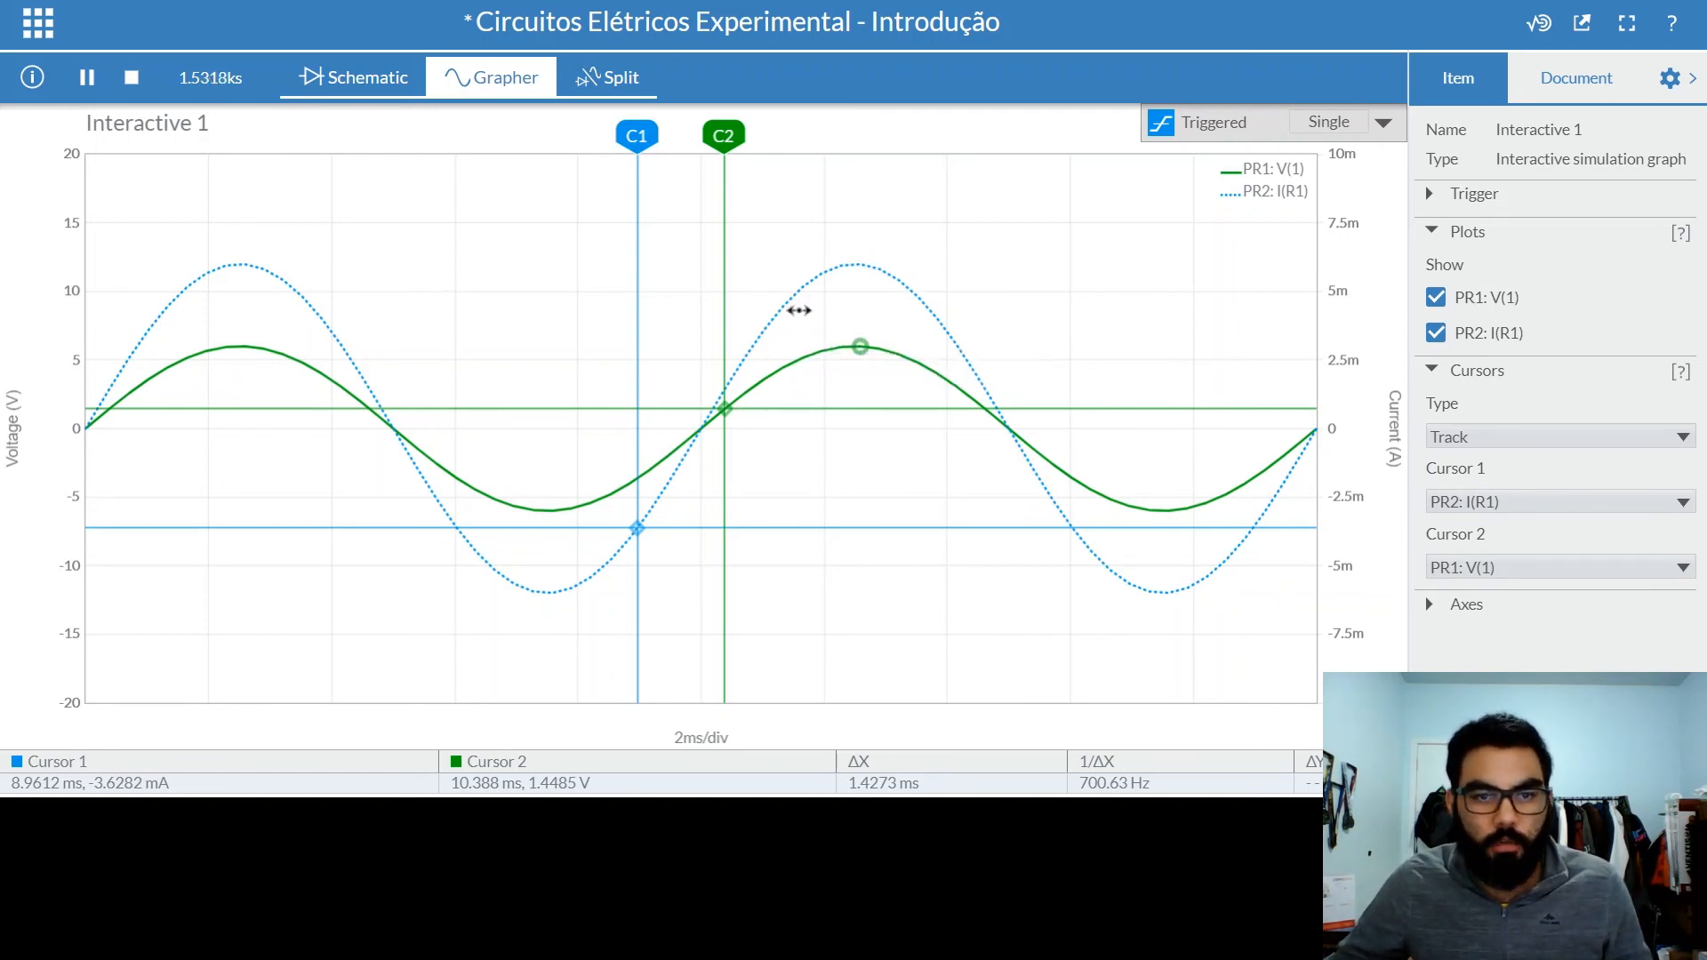
pyautogui.moveTo(858, 266)
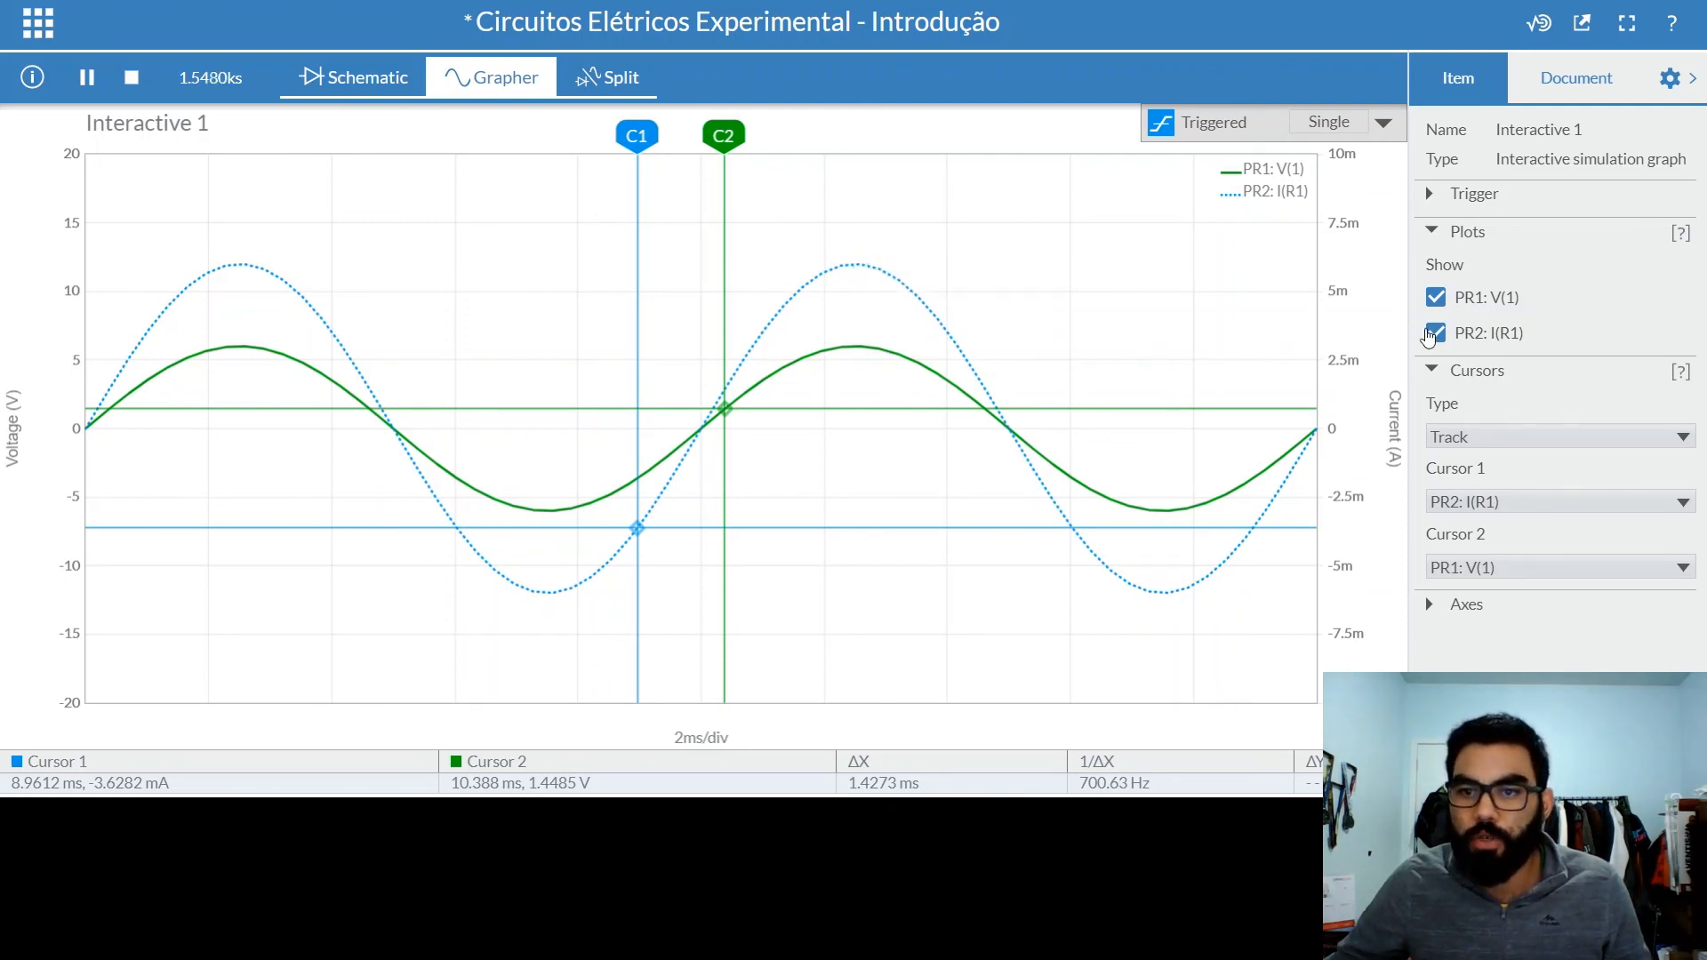
pyautogui.click(1431, 335)
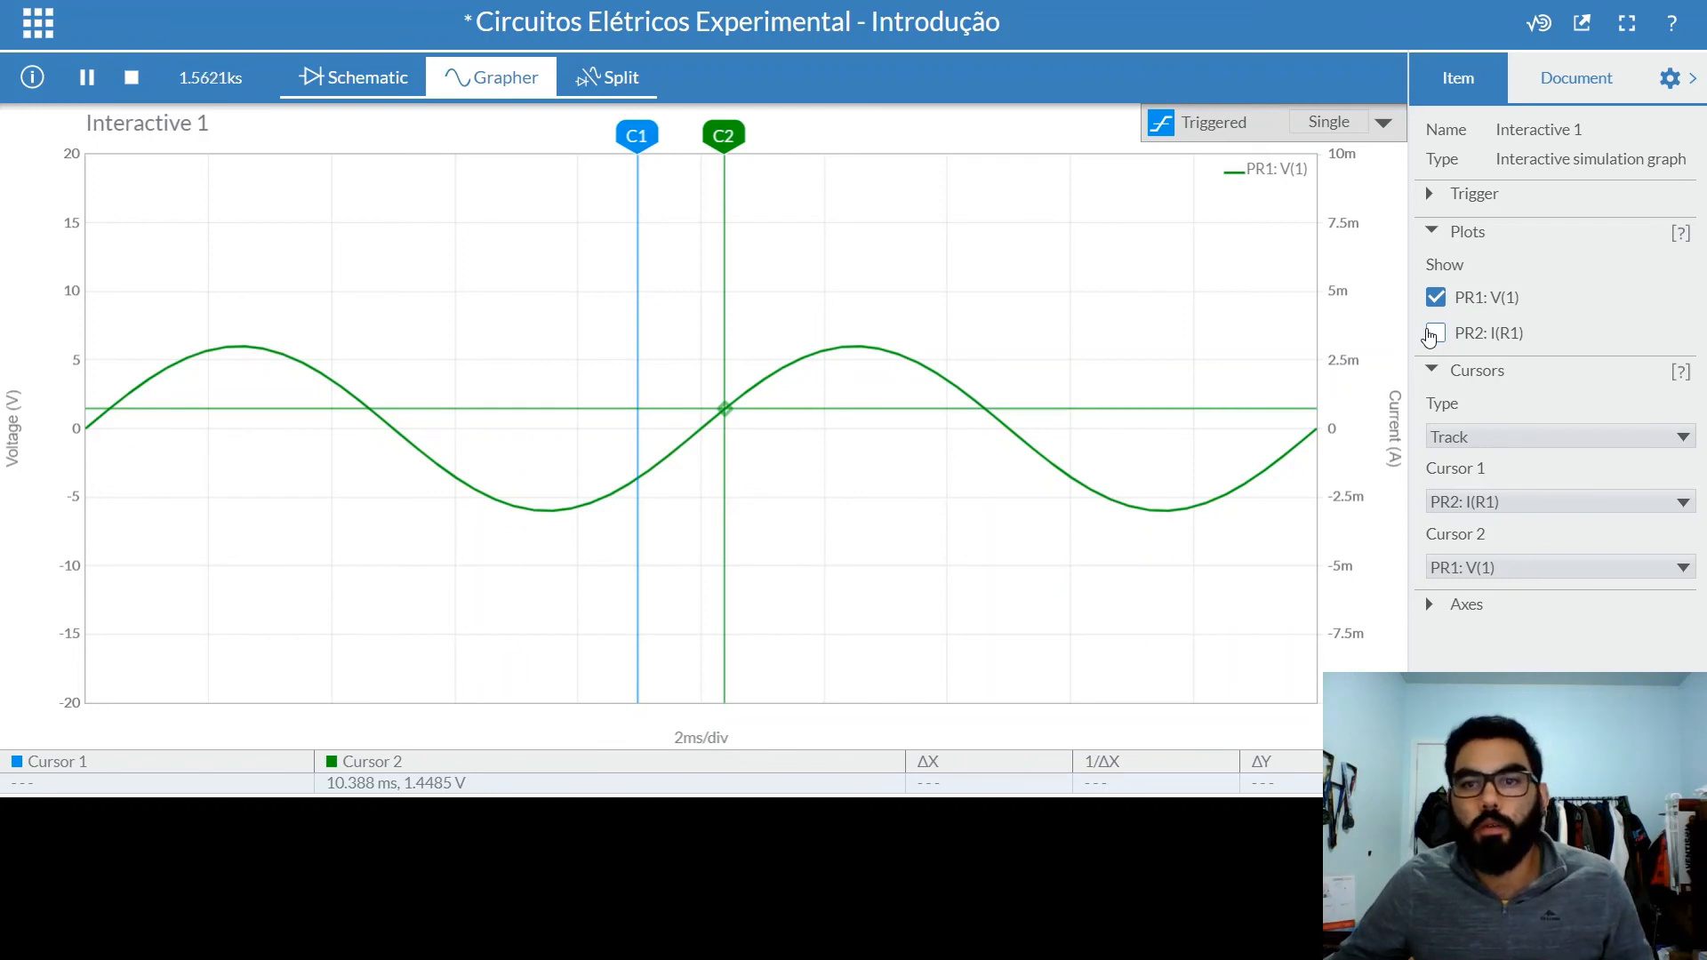
pyautogui.click(1445, 333)
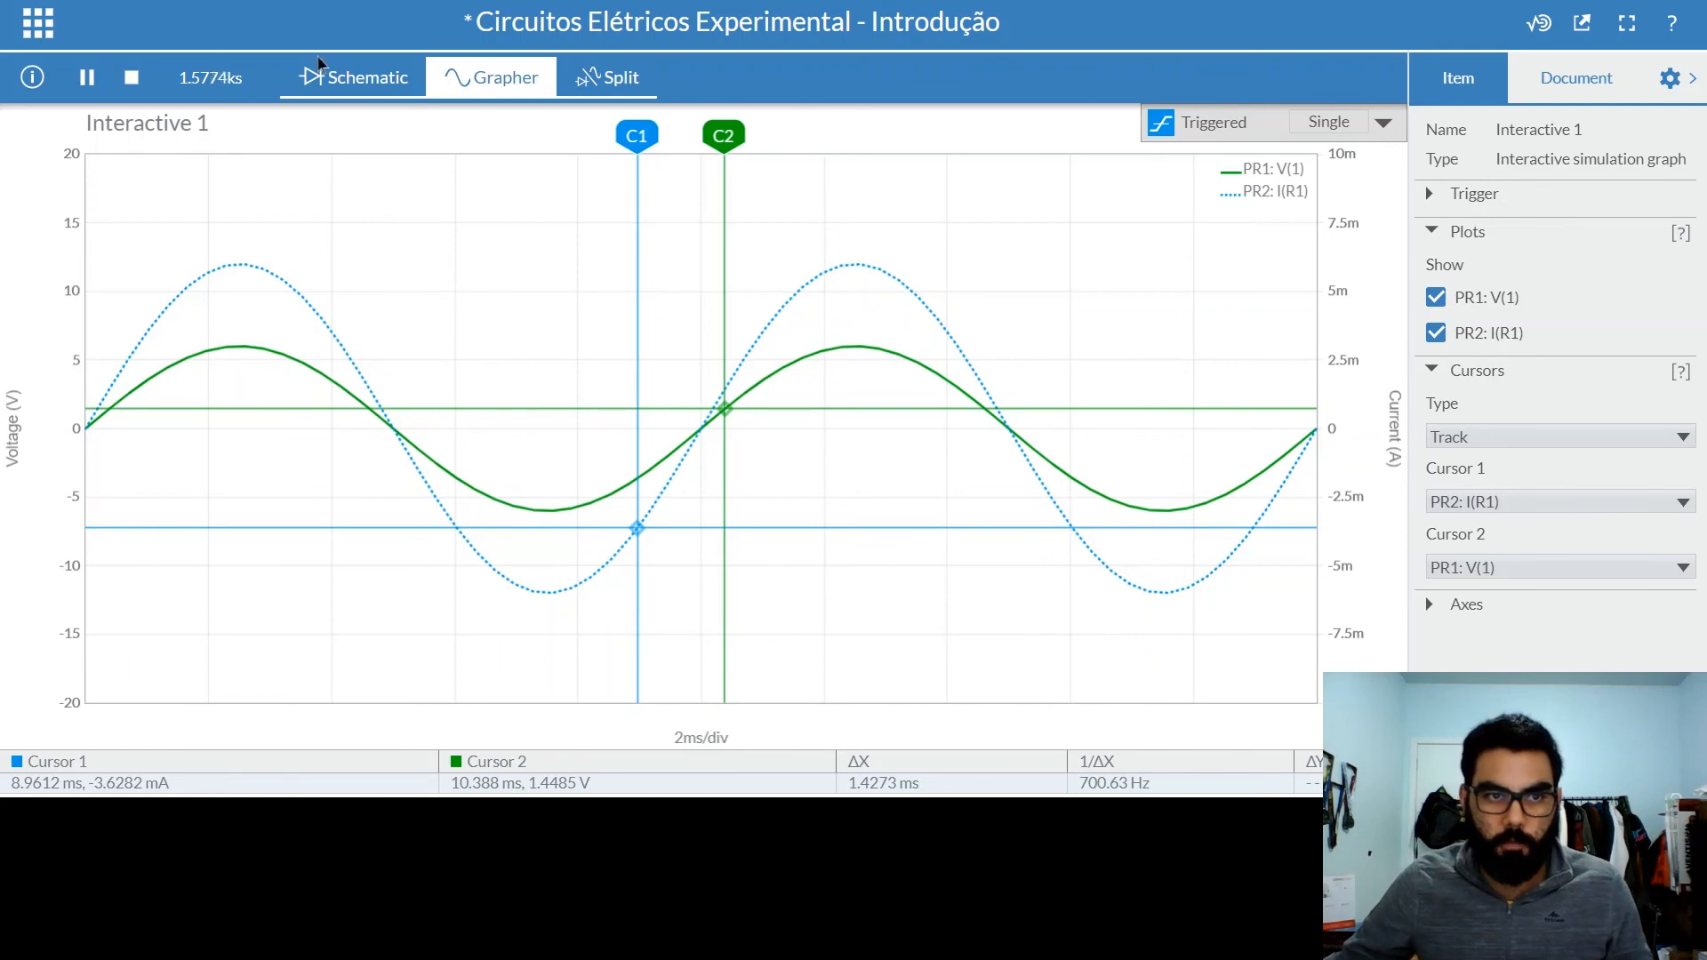
# Step: Return from the grapher to the circuit's schematic view
pyautogui.click(351, 77)
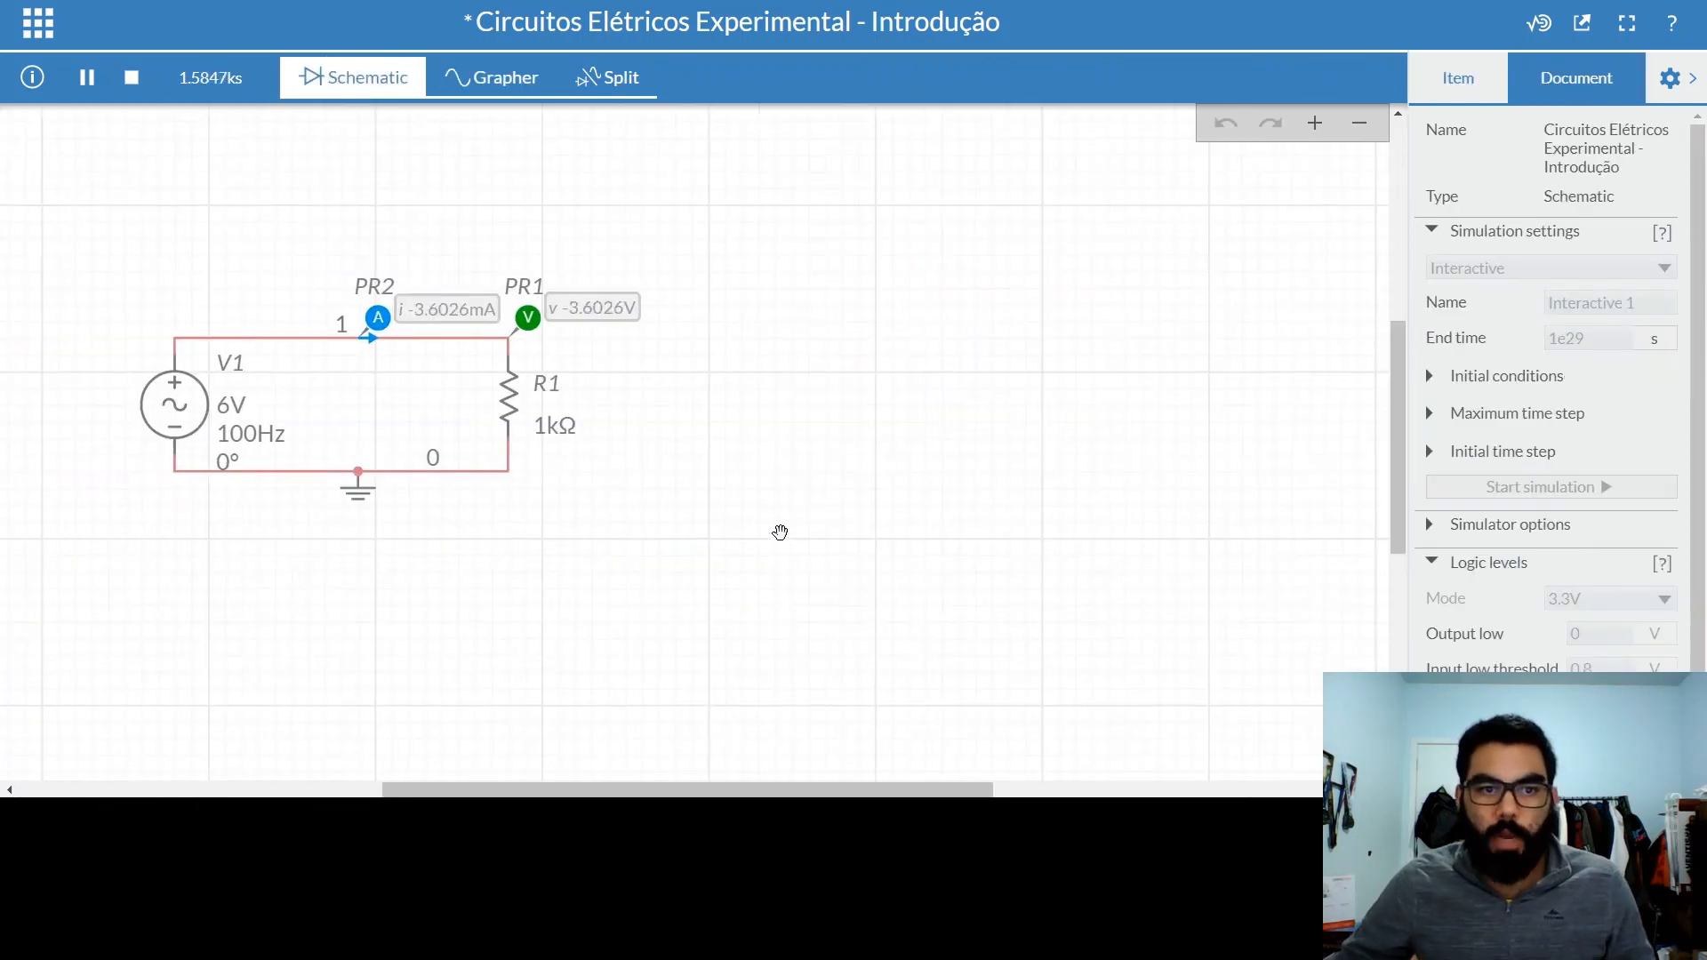
pyautogui.moveTo(697, 355); pyautogui.dragTo(1074, 351)
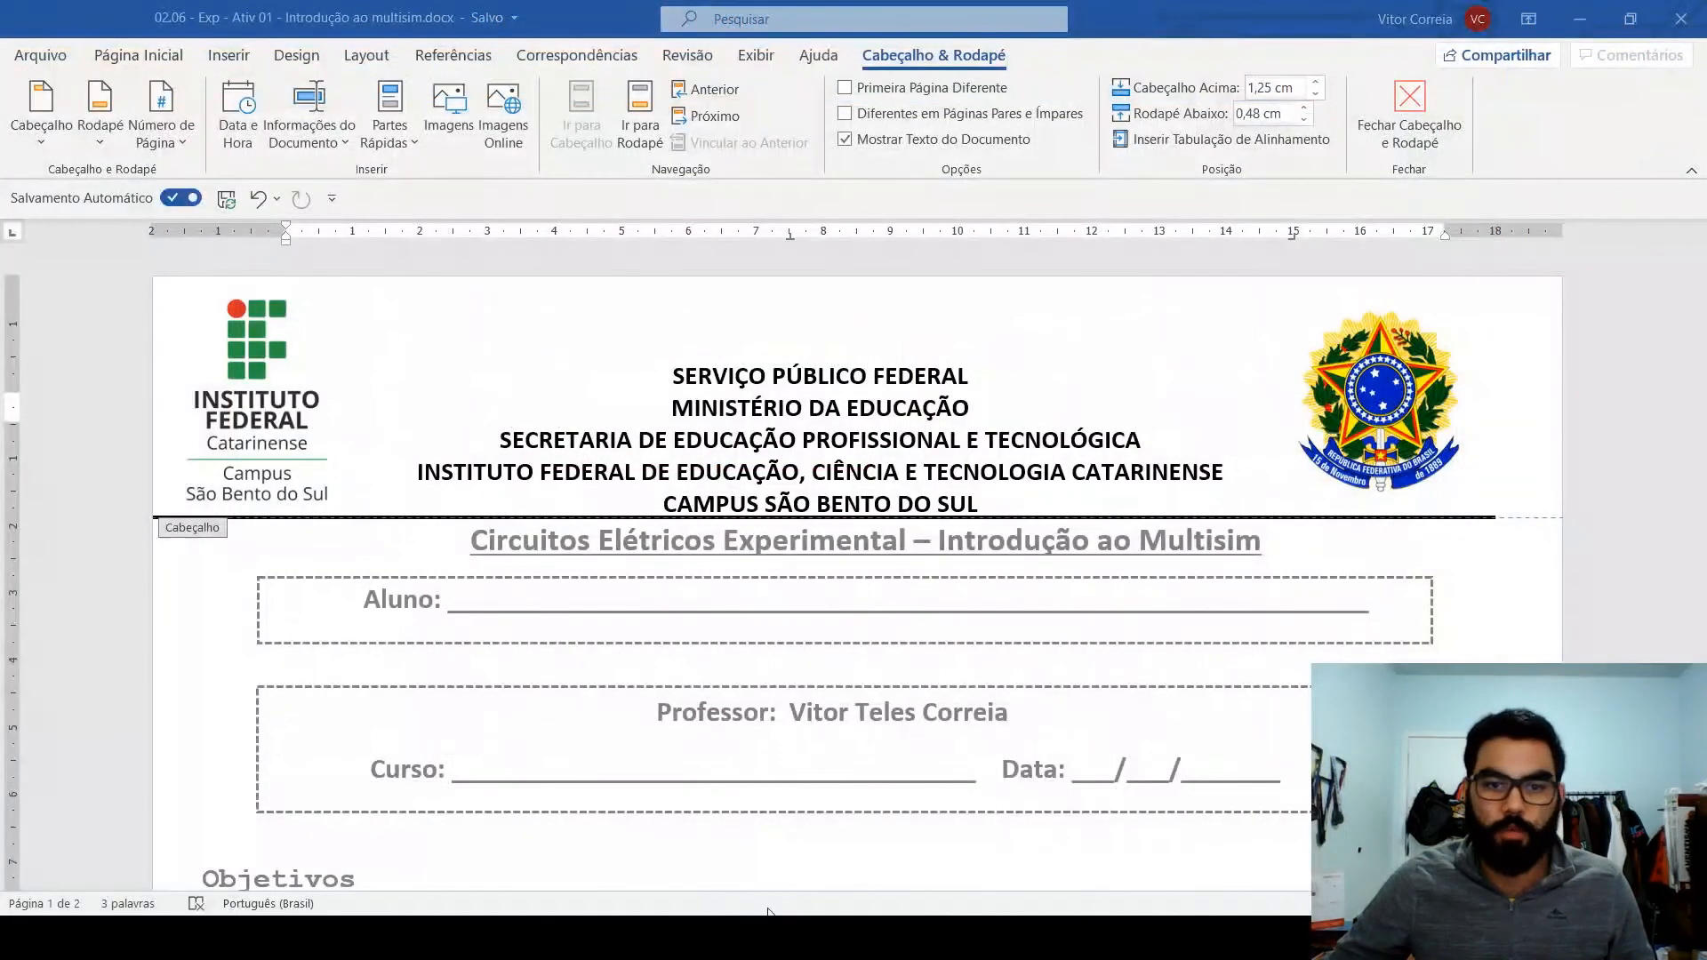
# Step: In the Word activity sheet, leave header editing and examine the objectives, the circuit in item 1 and the tables in items 2 and 3
pyautogui.scroll(-3, 858, 640)
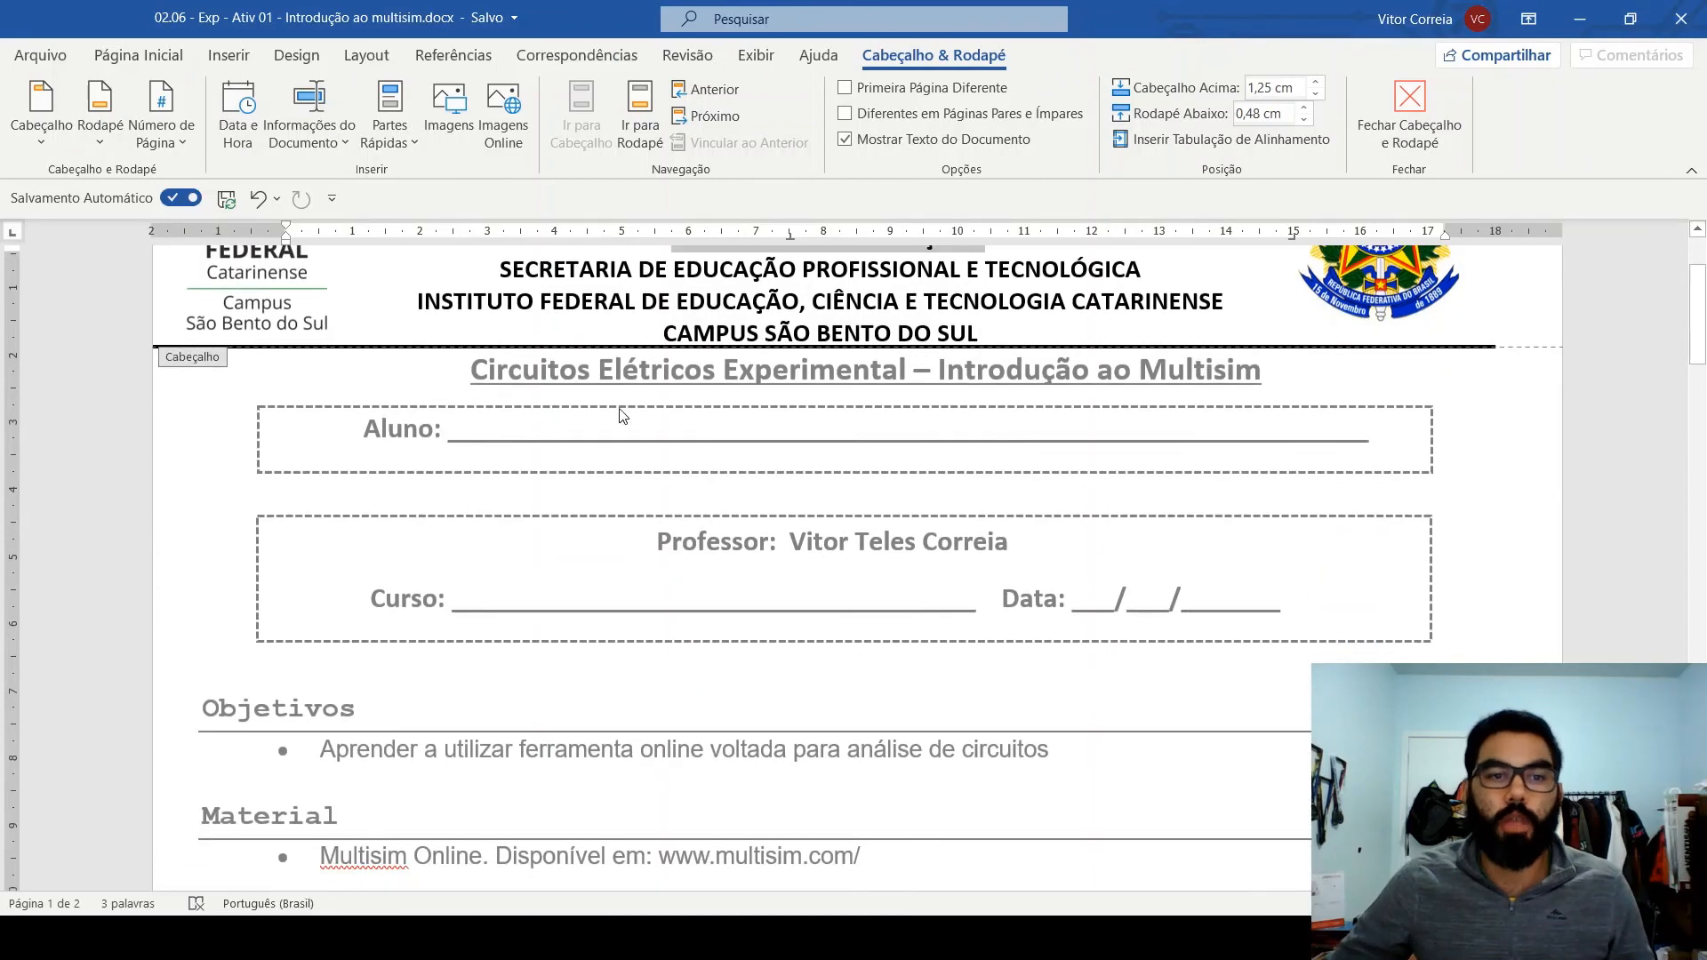
pyautogui.doubleClick(573, 505)
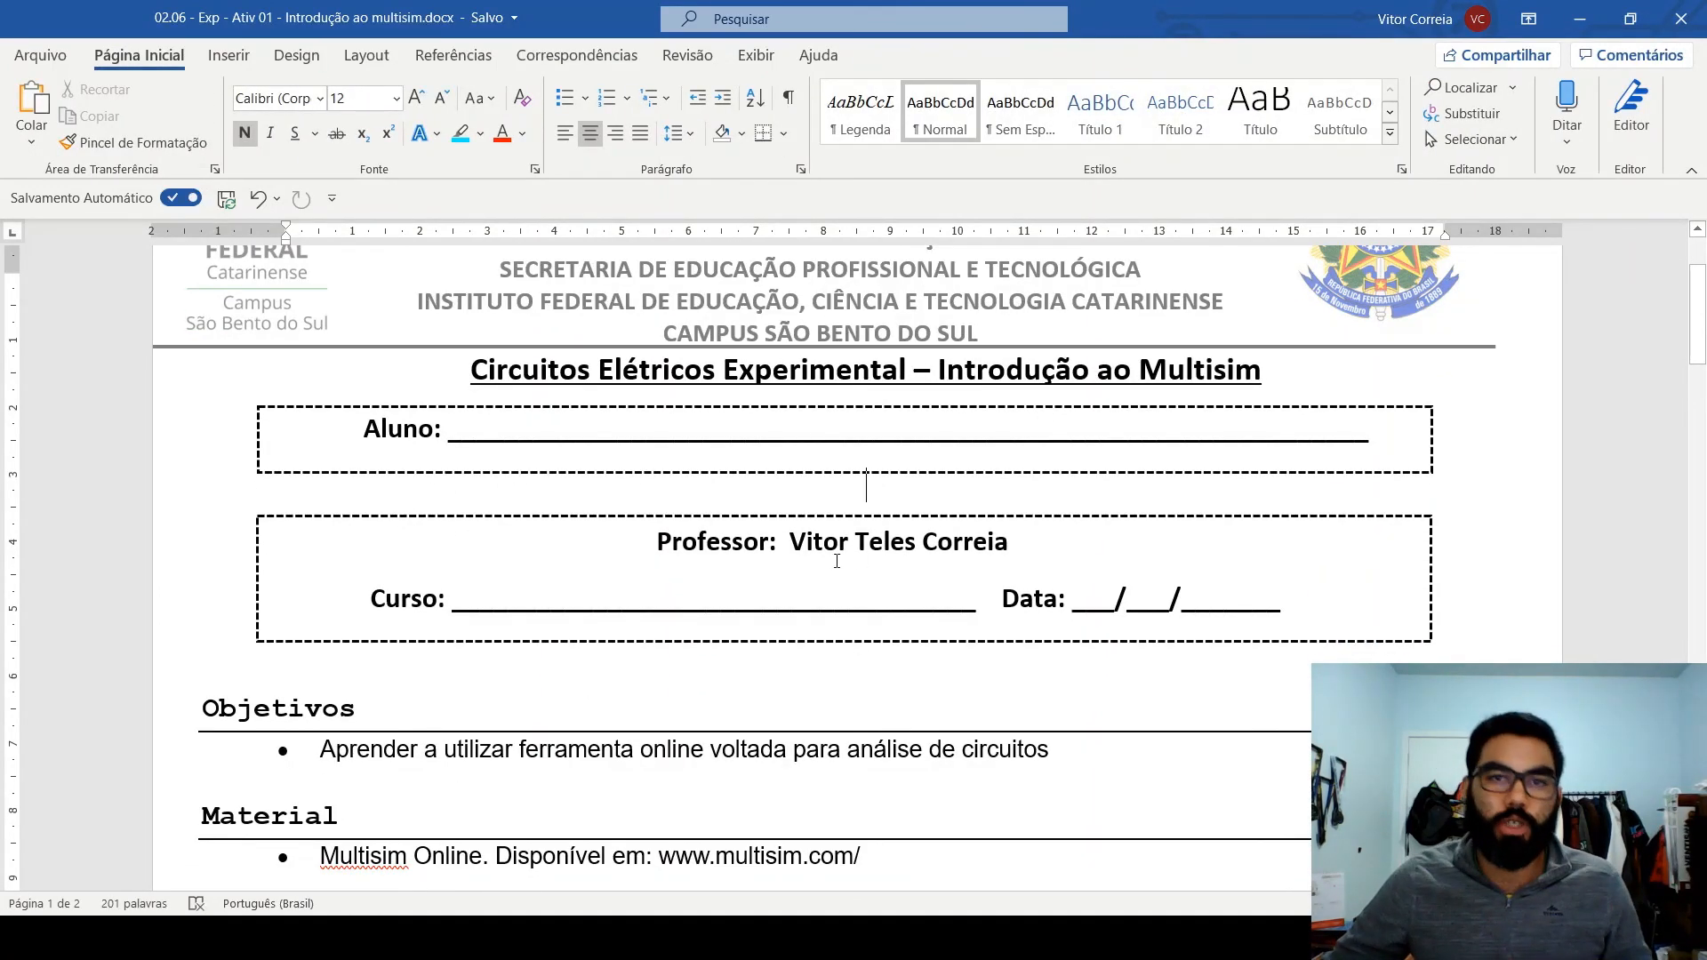
pyautogui.scroll(-5, 782, 592)
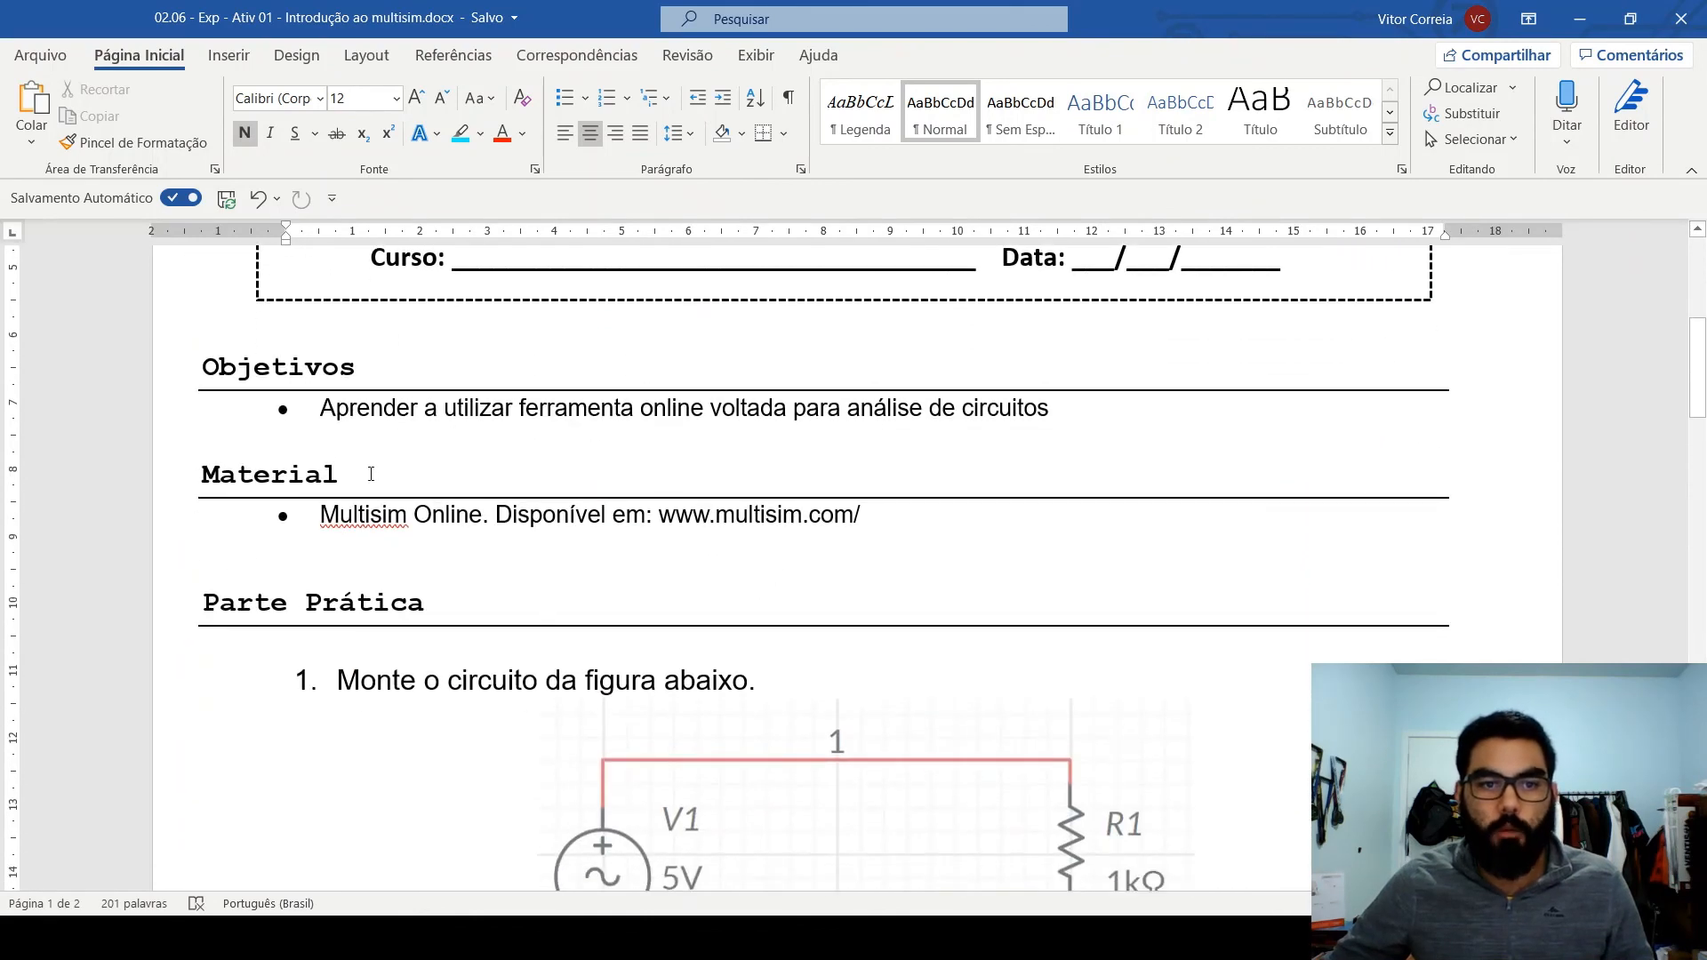
pyautogui.scroll(-3, 391, 484)
pyautogui.scroll(-3, 477, 430)
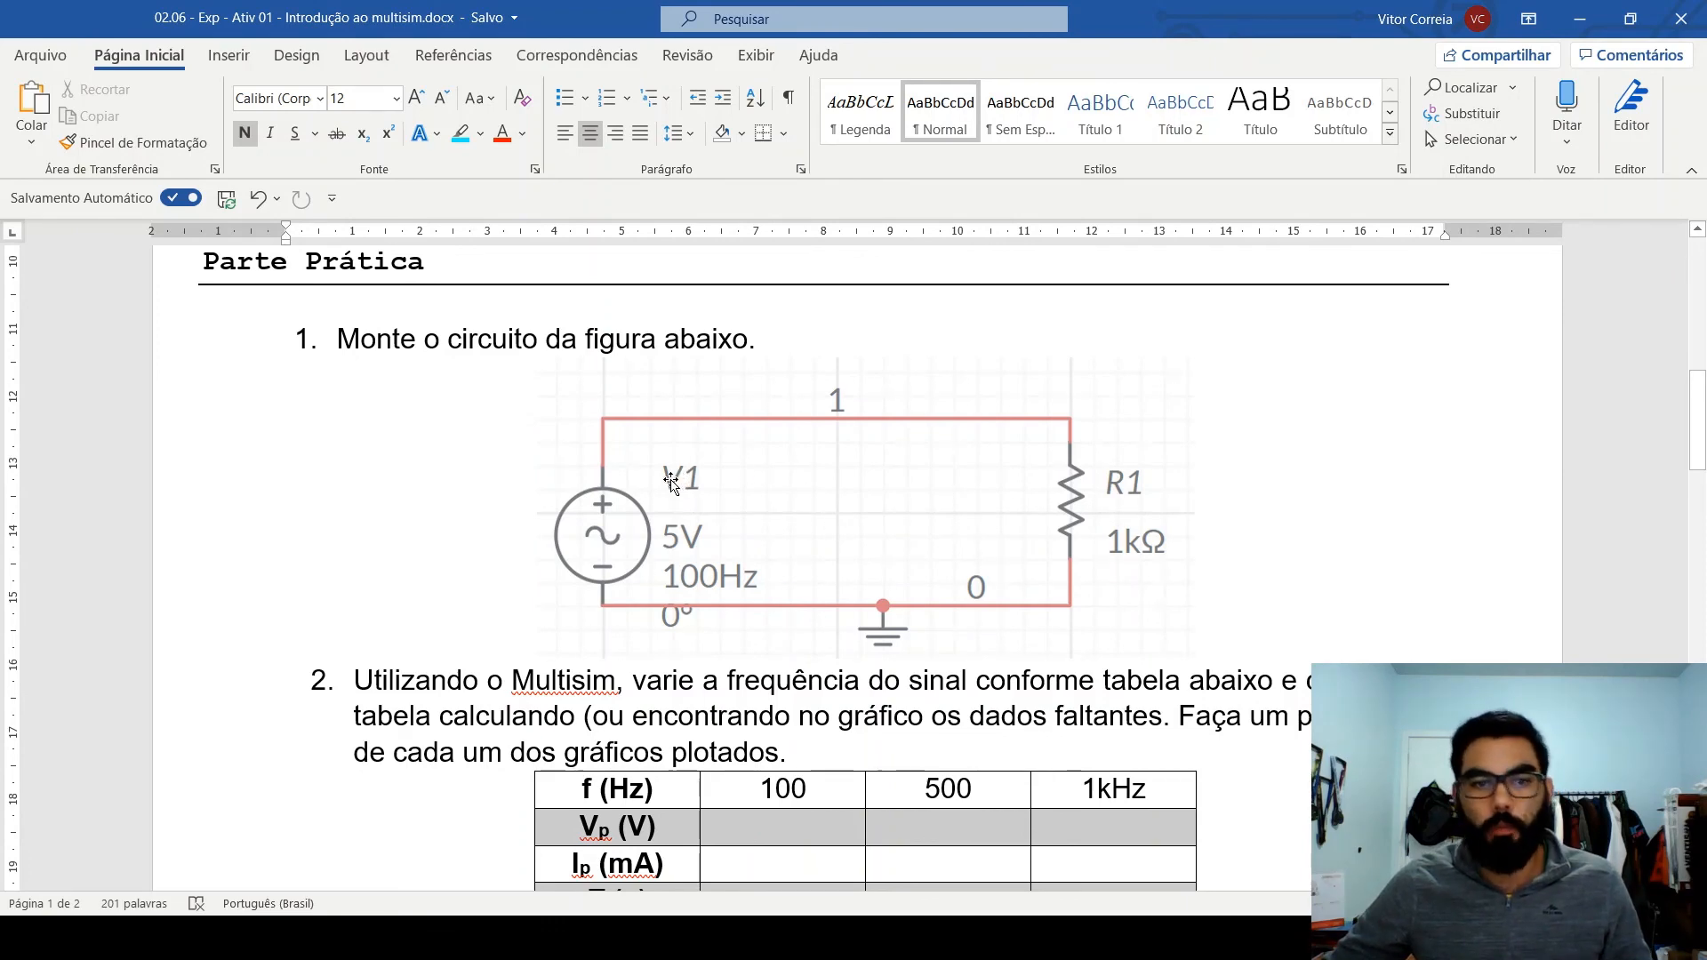
pyautogui.scroll(-5, 671, 481)
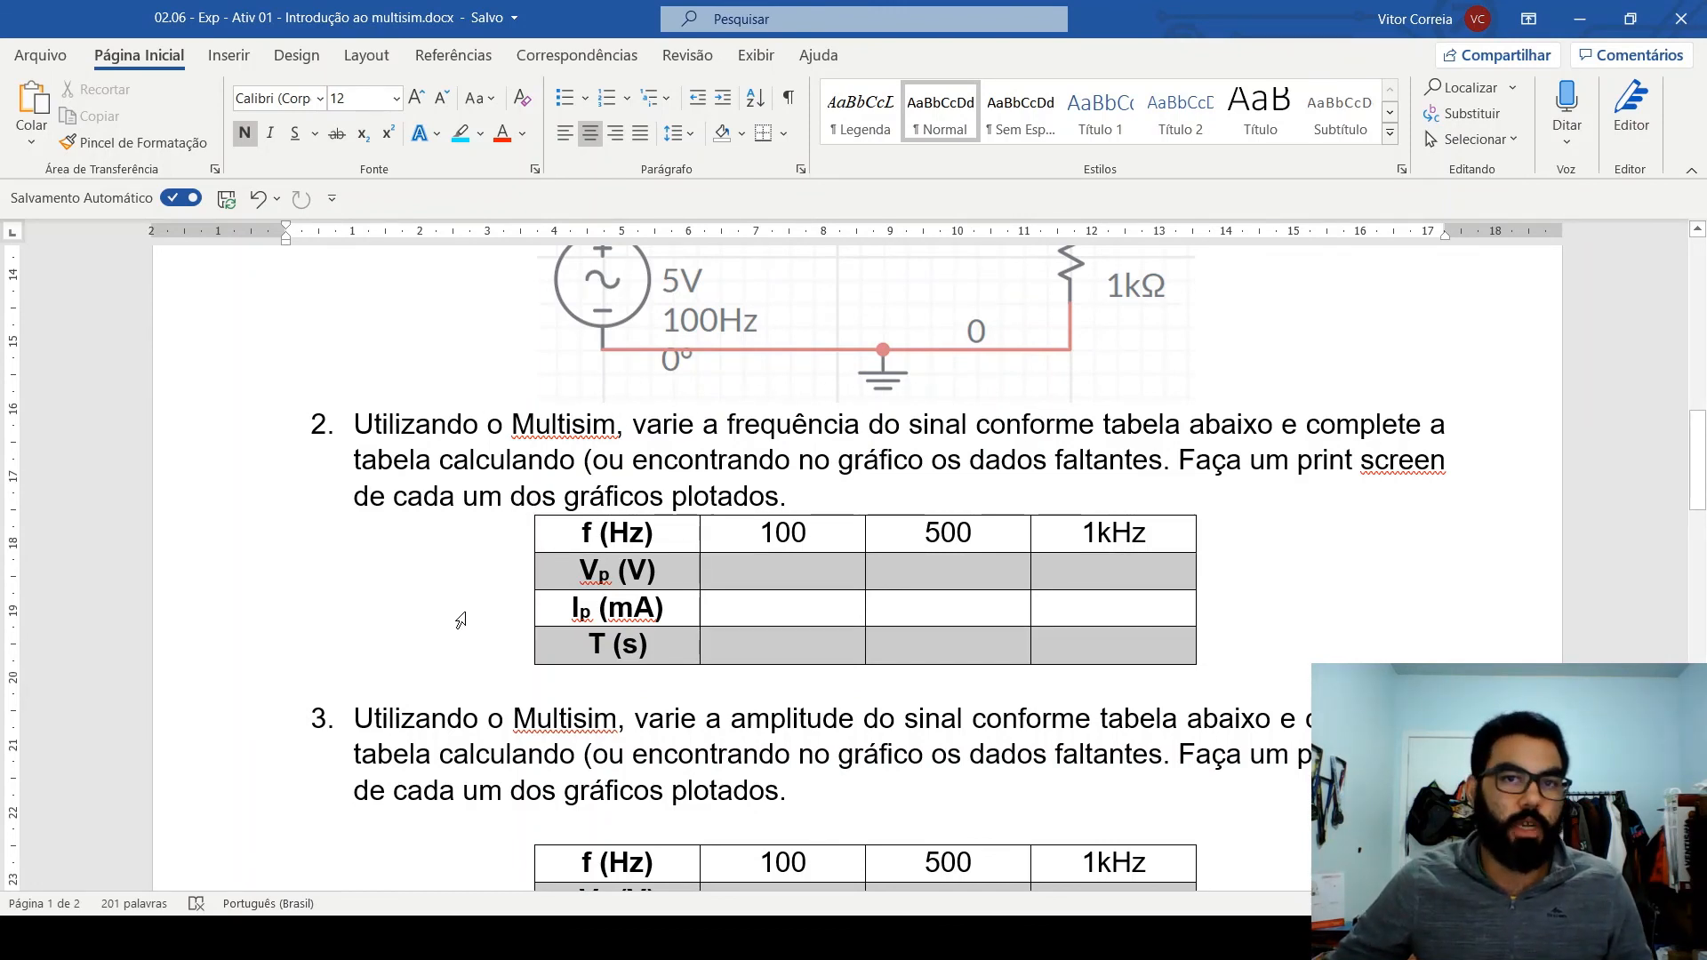
pyautogui.scroll(-3, 569, 497)
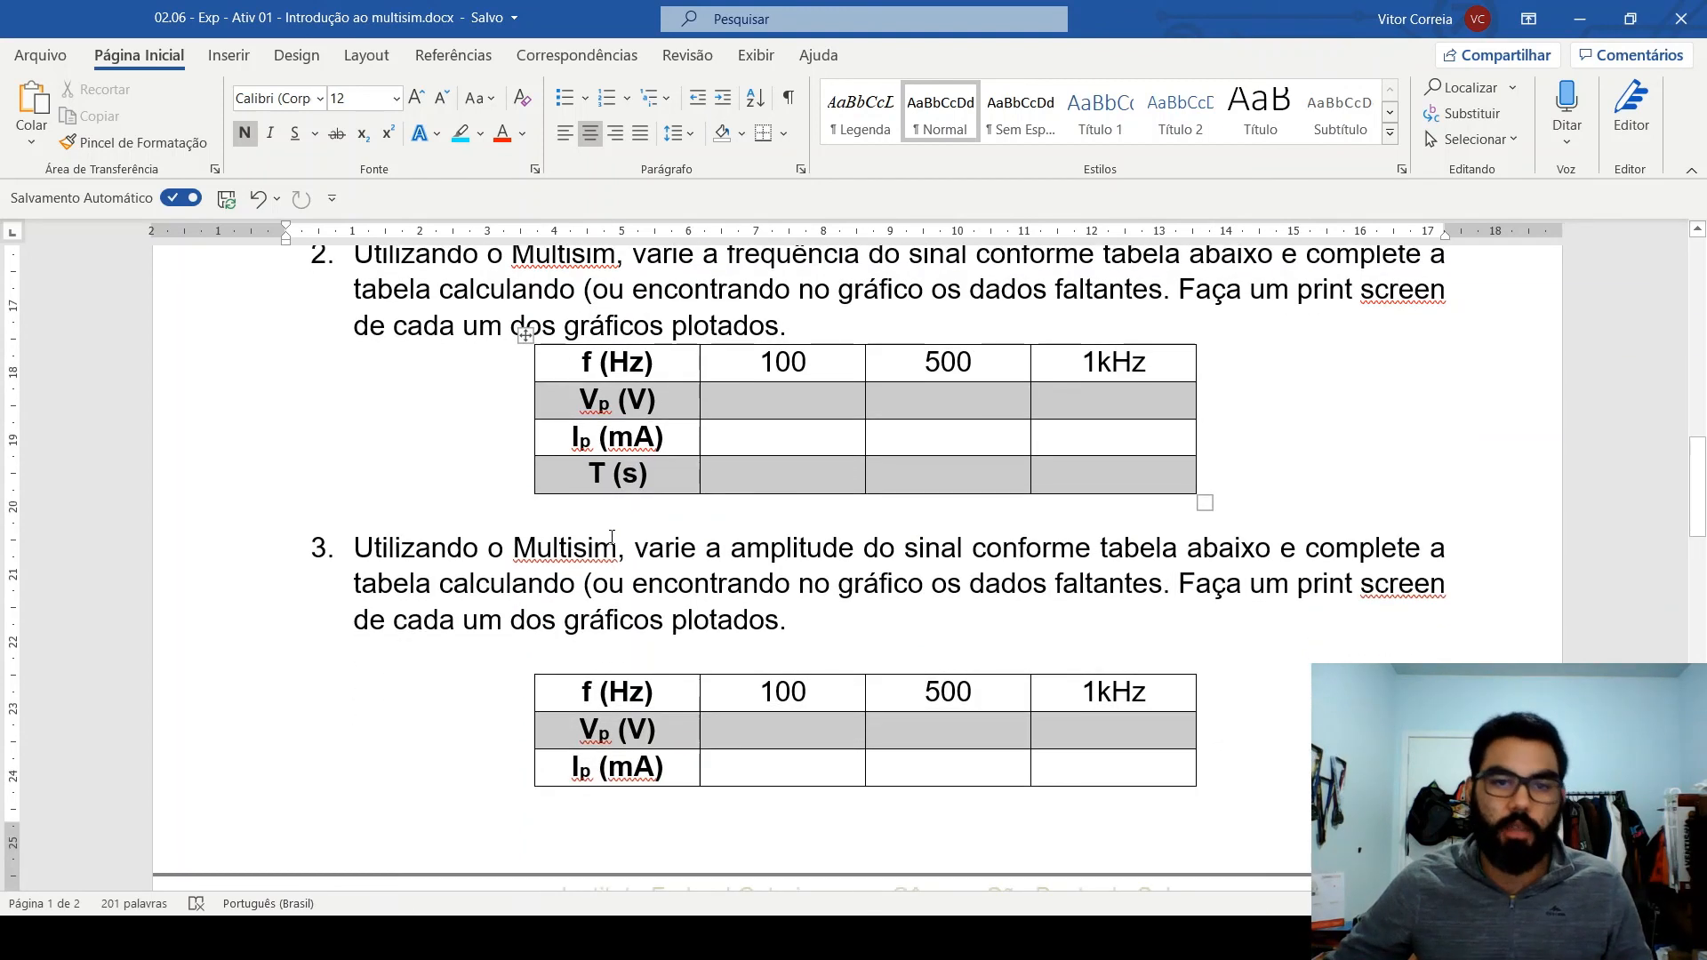